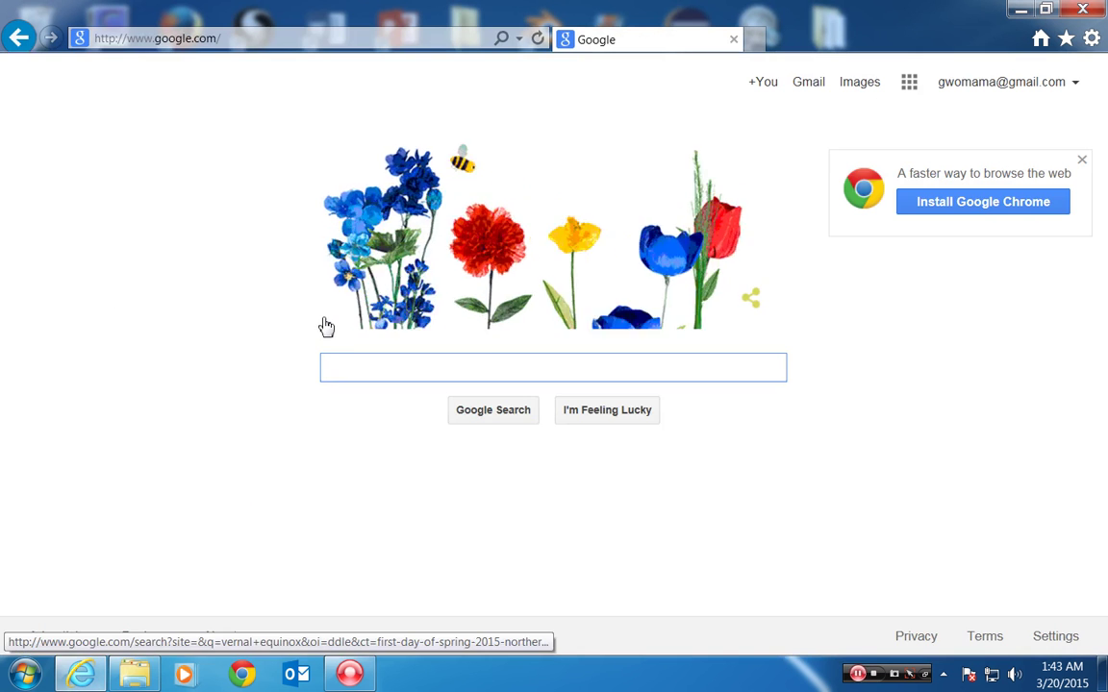
Step: Search the web for audacity, open the official Audacity site and look over its download options
type("audacity")
key("Return")
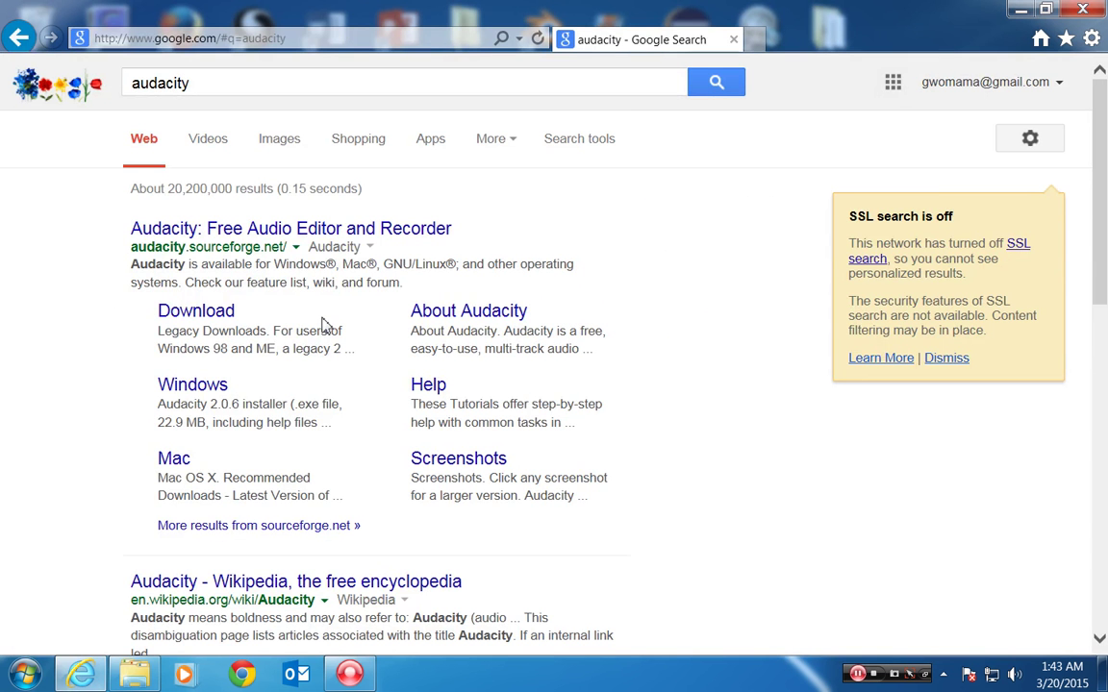
left_click(348, 232)
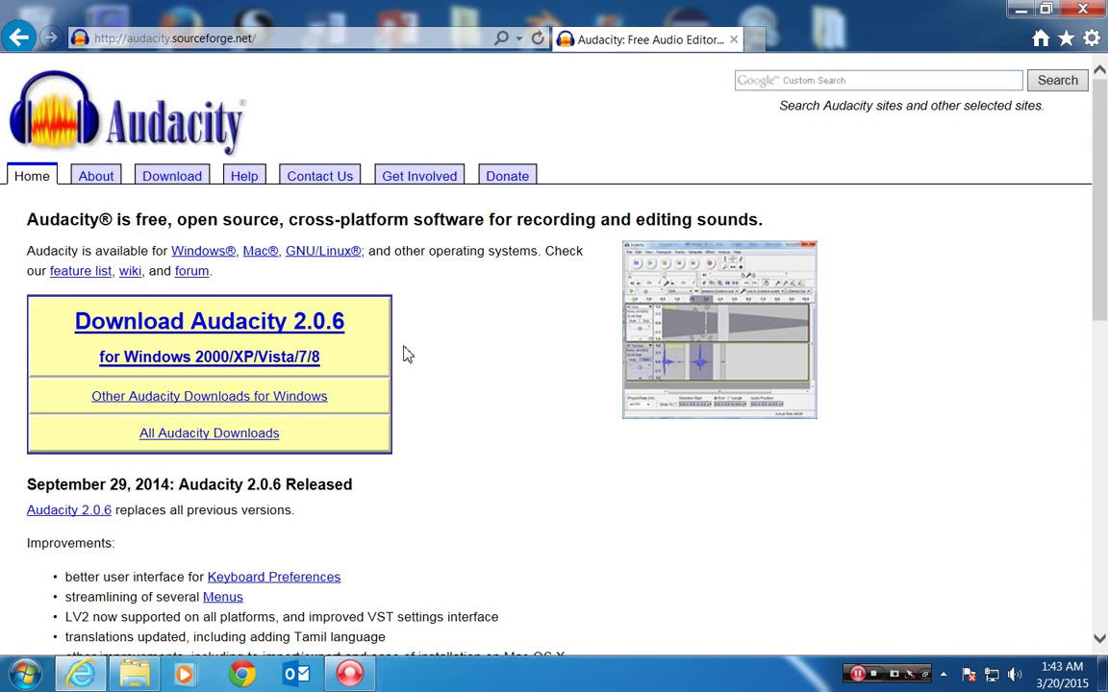
scroll(408, 354, "down", 5)
scroll(408, 284, "up", 5)
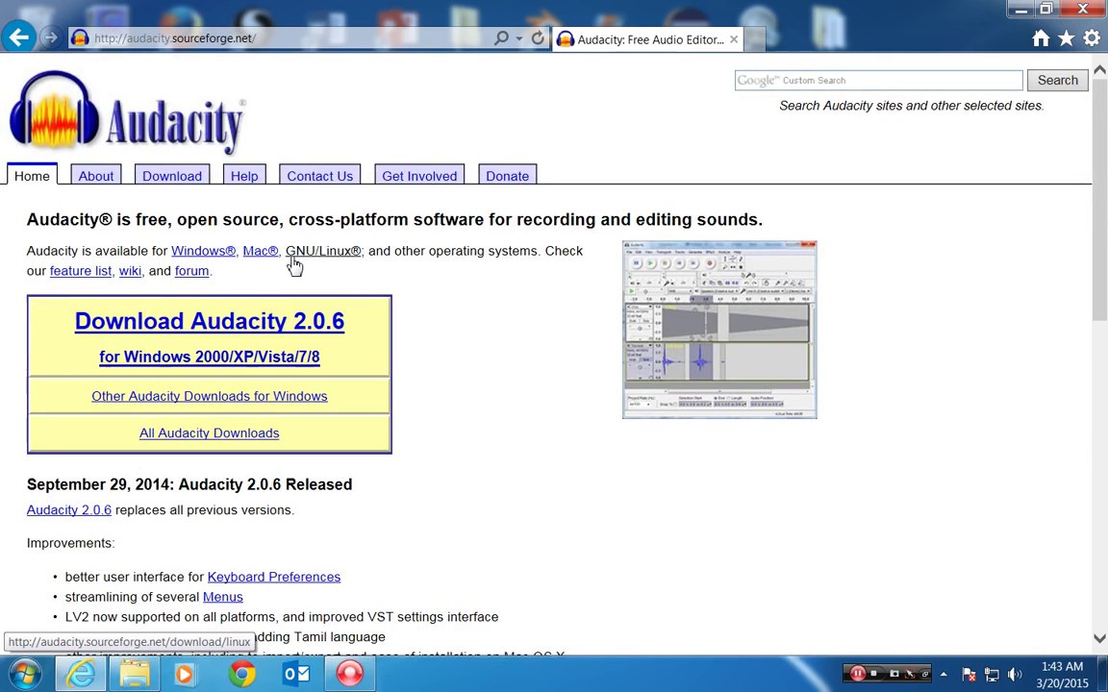
scroll(216, 274, "down", 1)
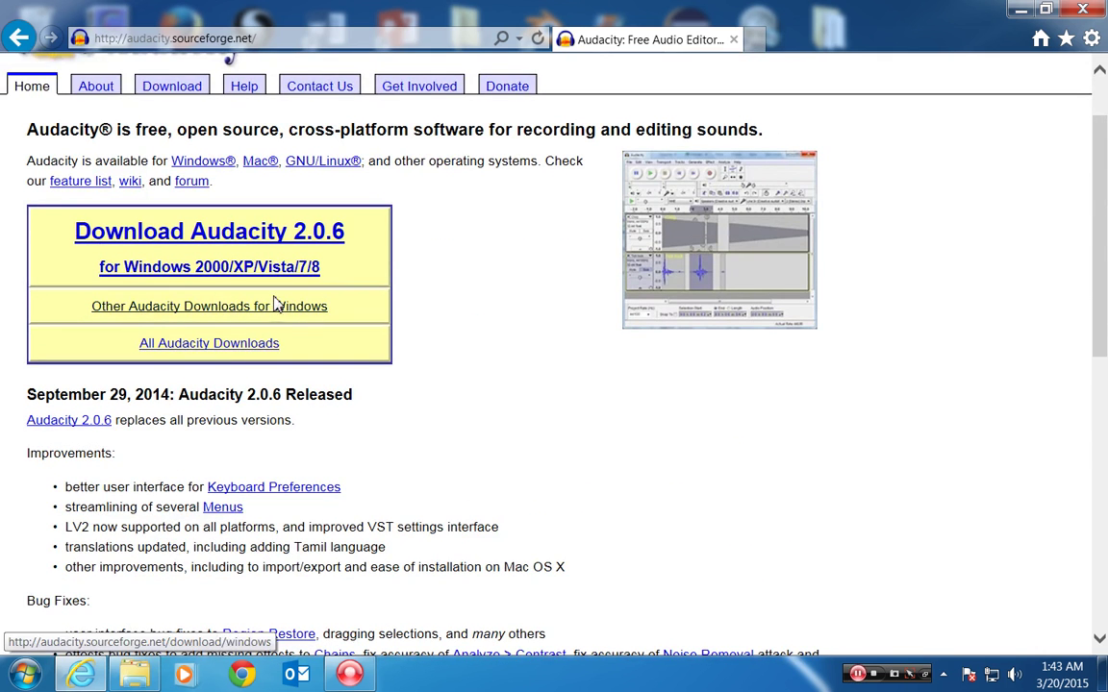
scroll(464, 302, "up", 1)
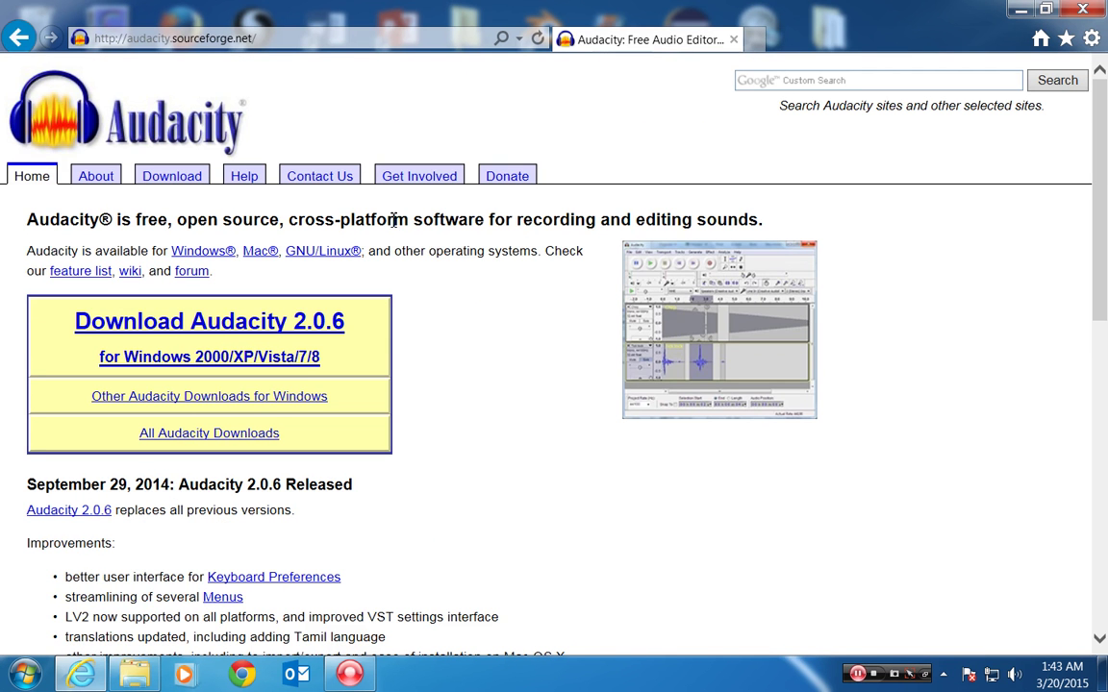
Step: Close the browser window and launch Audacity from the desktop
left_click(1079, 10)
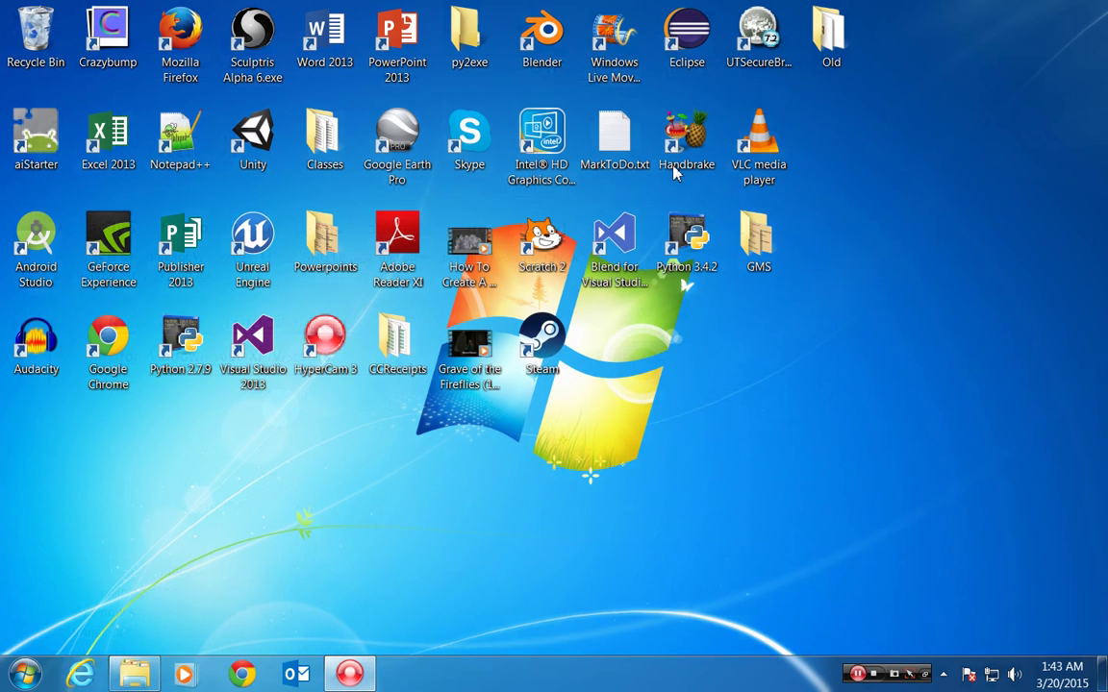
double_click(37, 348)
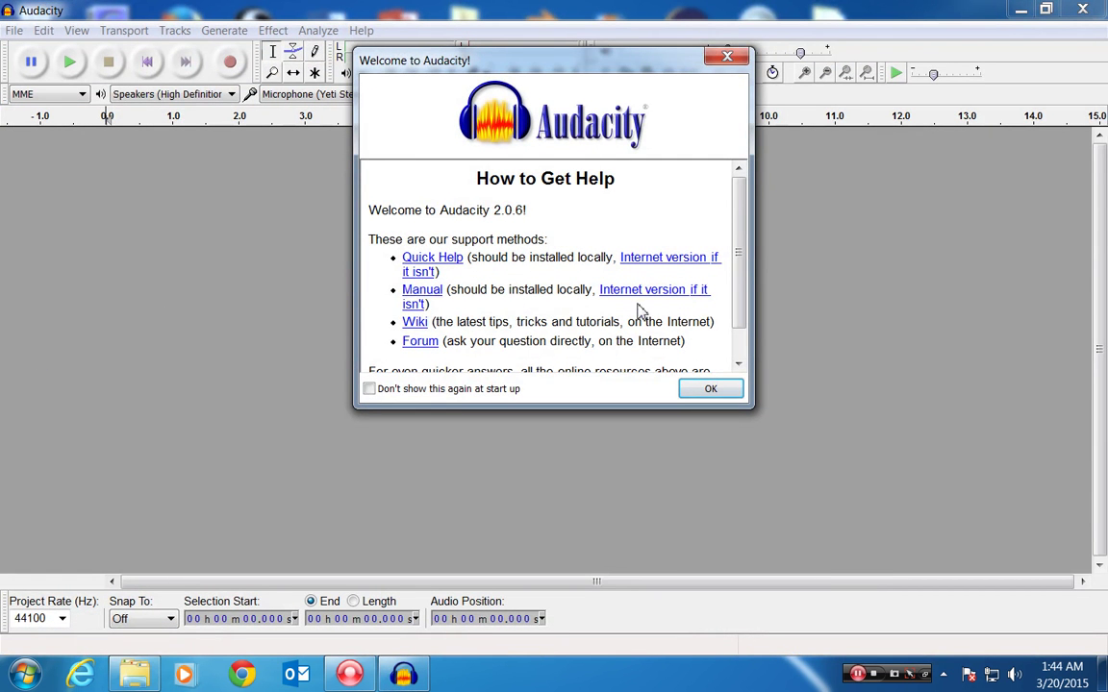
Step: Look over the Quick Help guide linked in the welcome window, minimize it and dismiss the welcome window
scroll(642, 310, "down", 1)
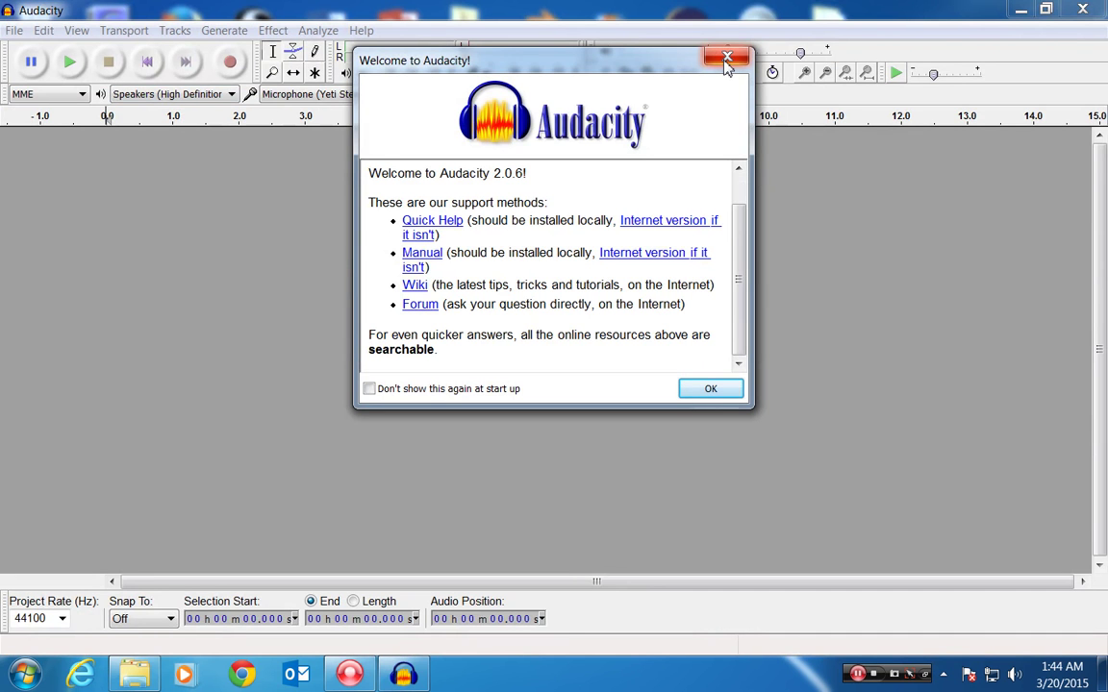
left_click(416, 223)
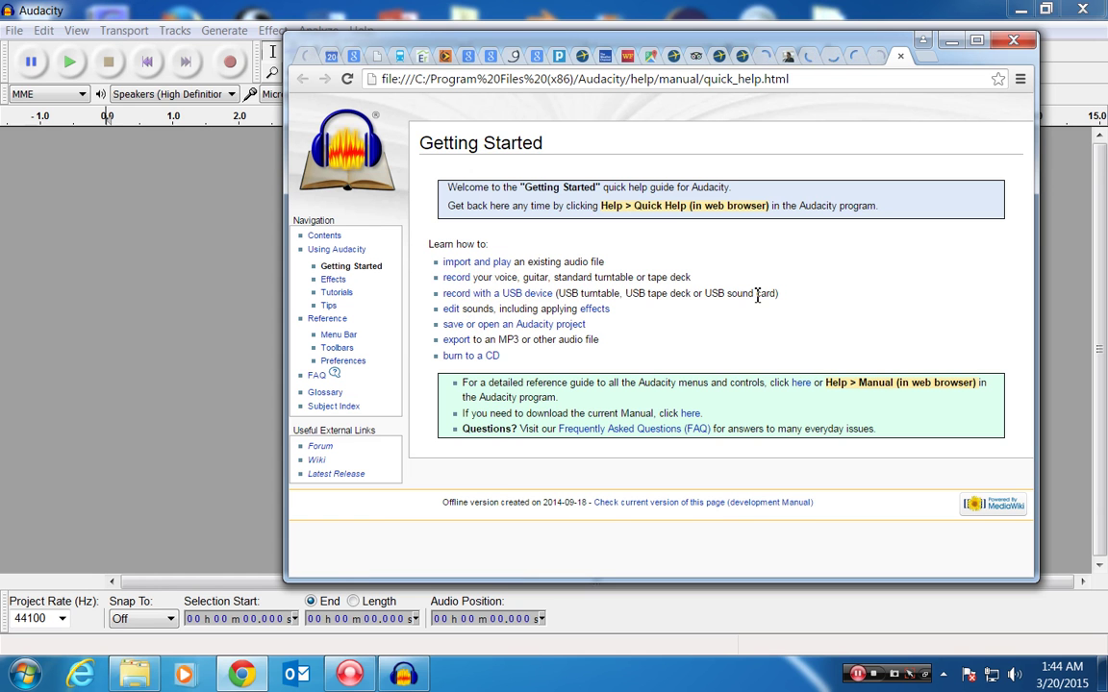
left_click_drag(771, 292, 577, 294)
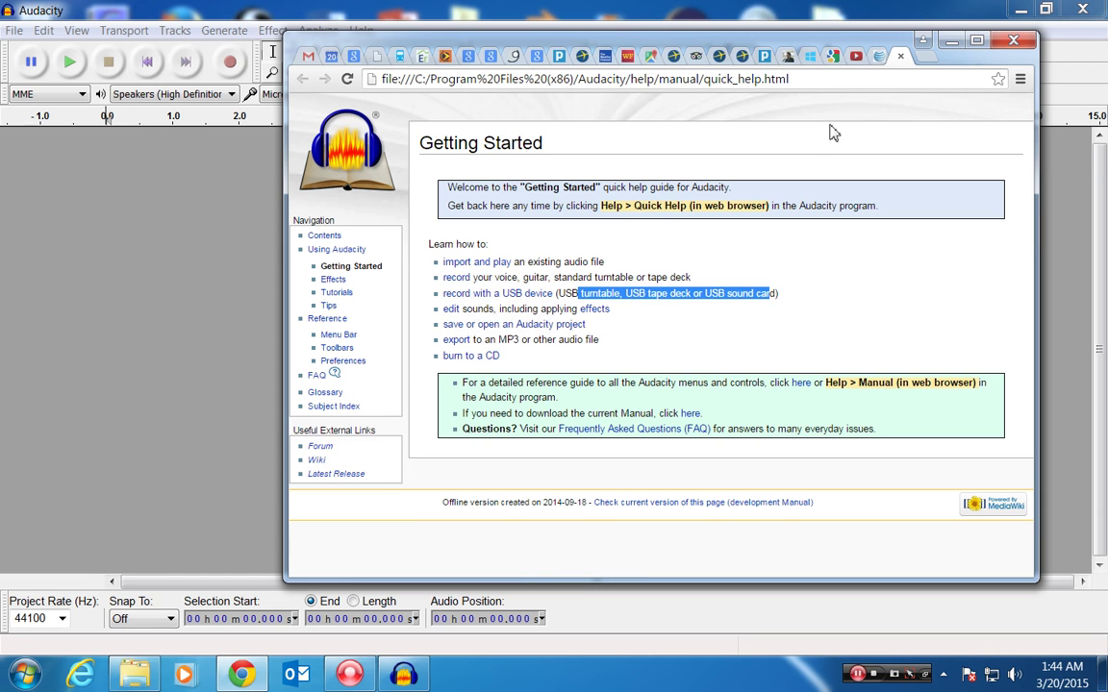
left_click(951, 43)
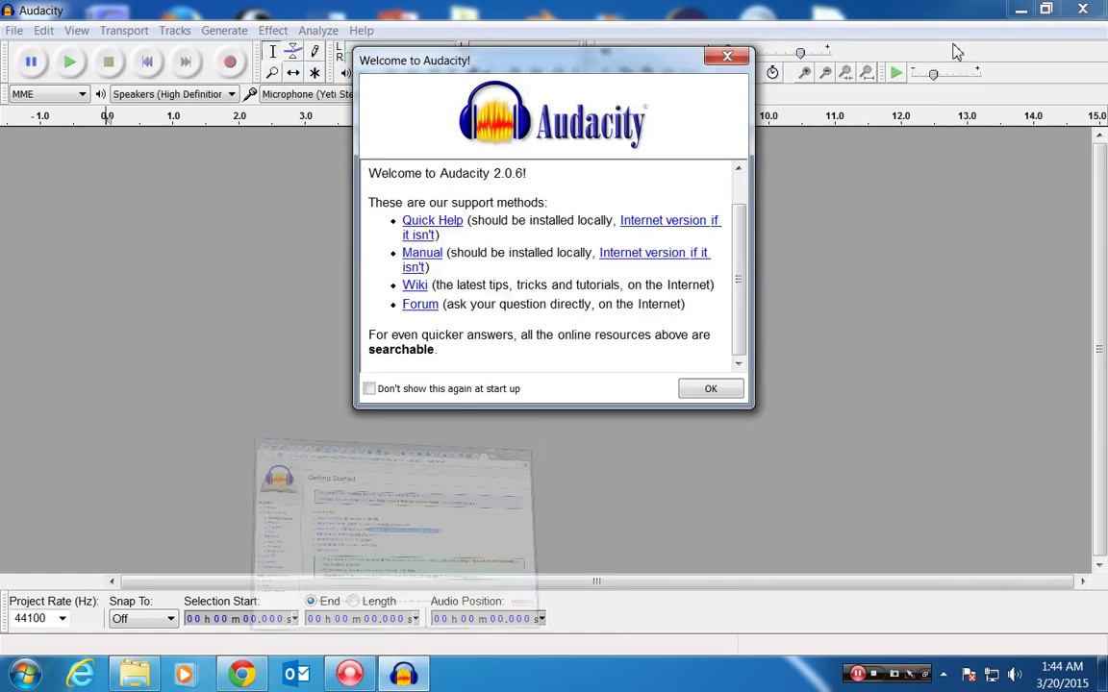
left_click(708, 389)
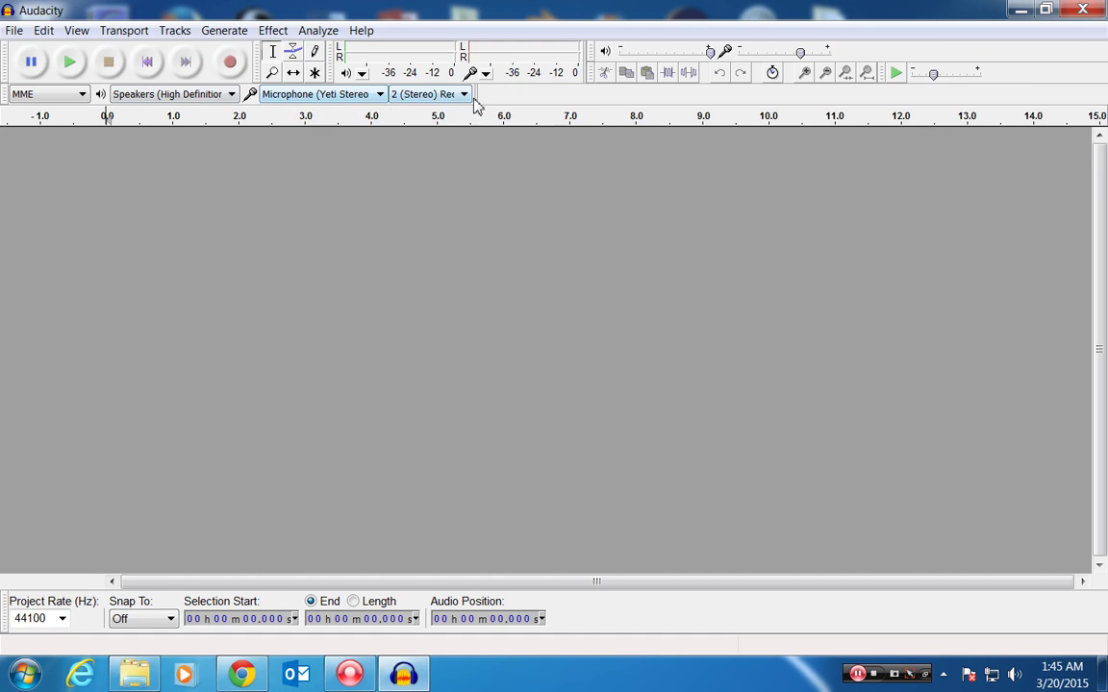
Step: Check the available recording input devices and the file commands without changing anything
left_click(298, 96)
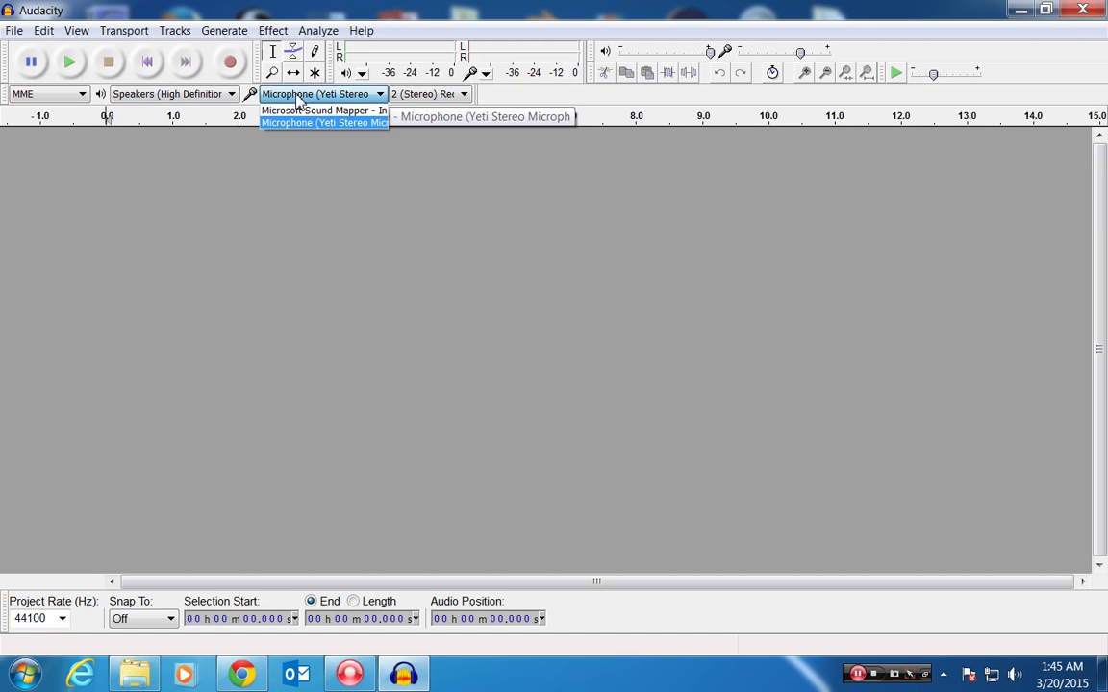
left_click(298, 96)
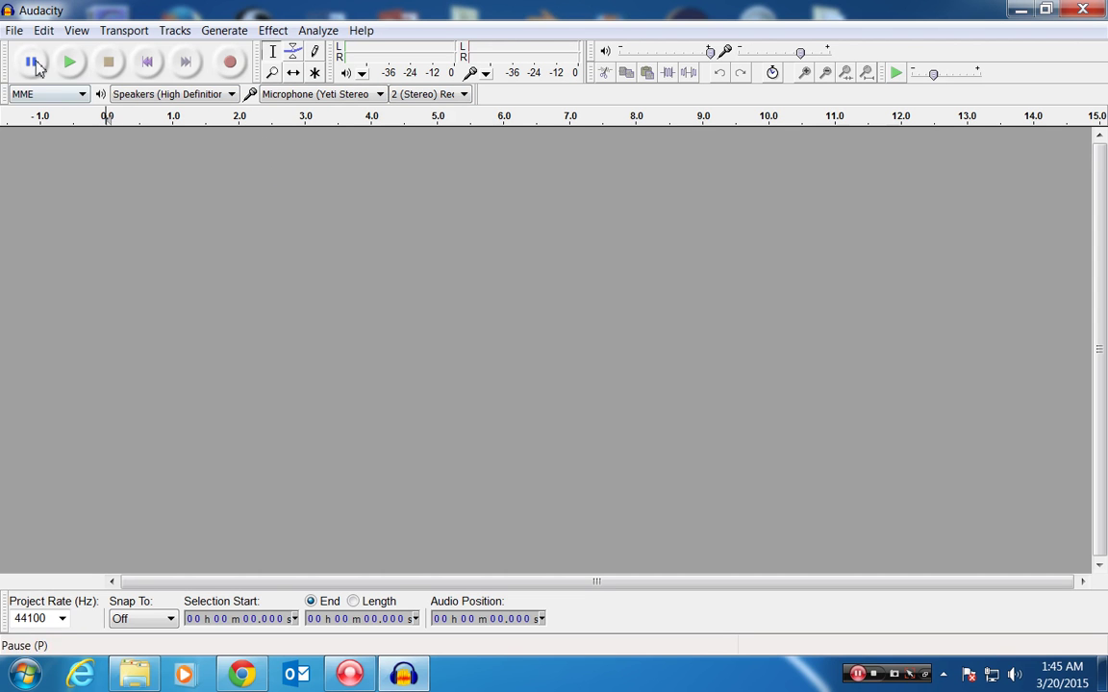
left_click(13, 32)
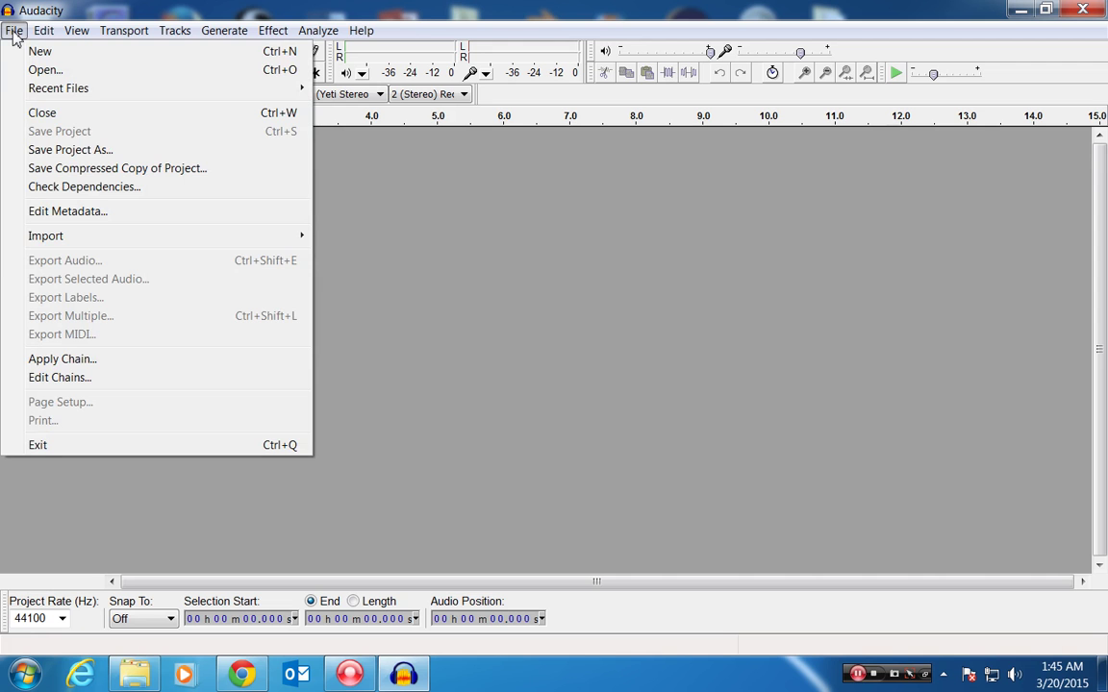
left_click(14, 31)
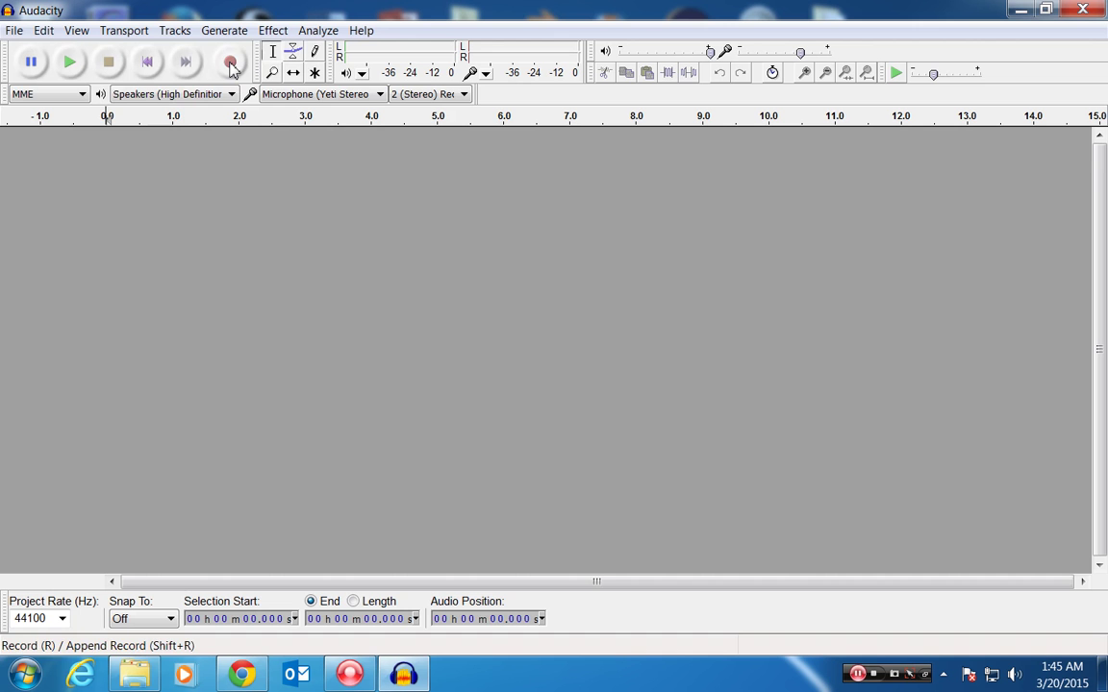
Step: Start an audio import and browse to the Music library
left_click(14, 32)
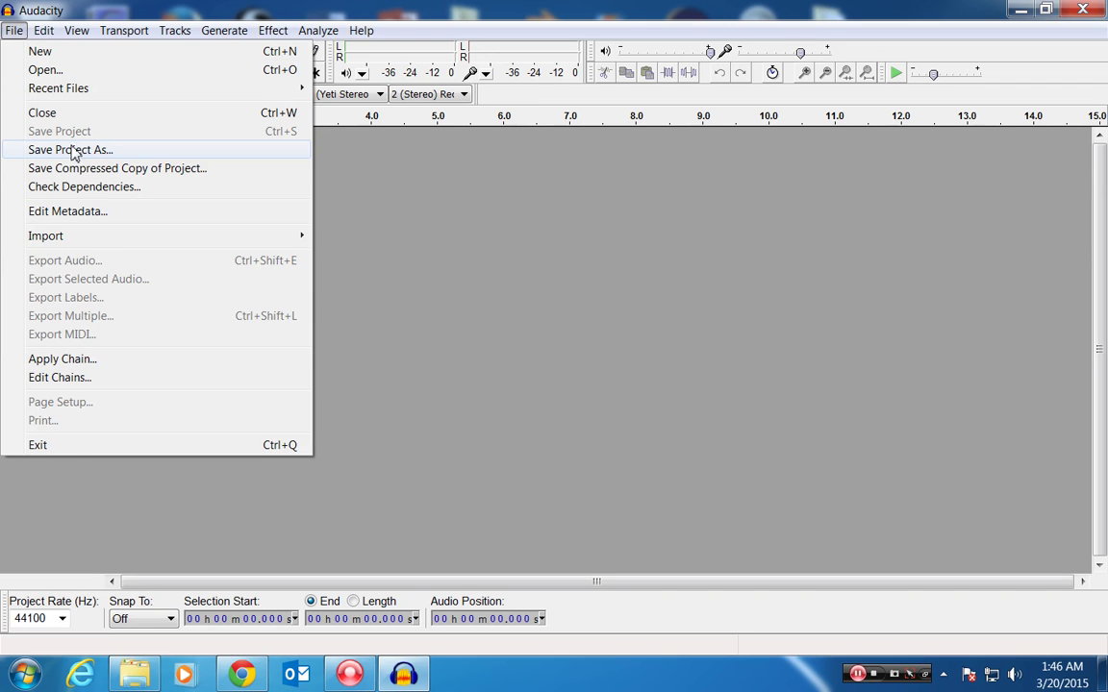
mouse_move(86, 238)
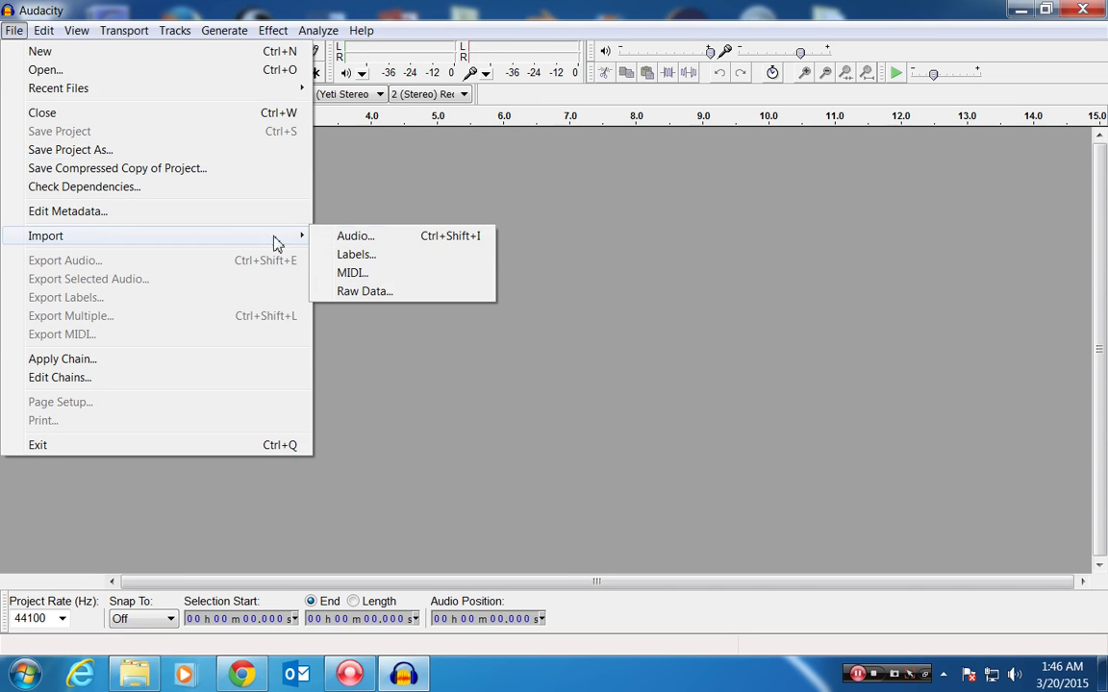
left_click(356, 236)
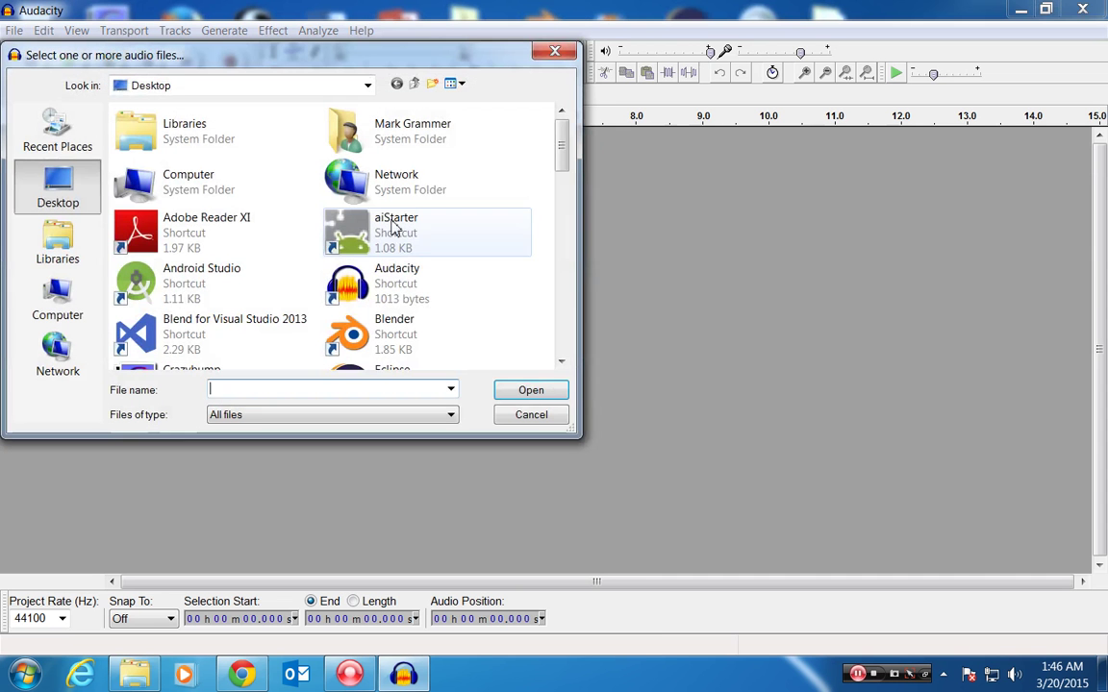
left_click(55, 292)
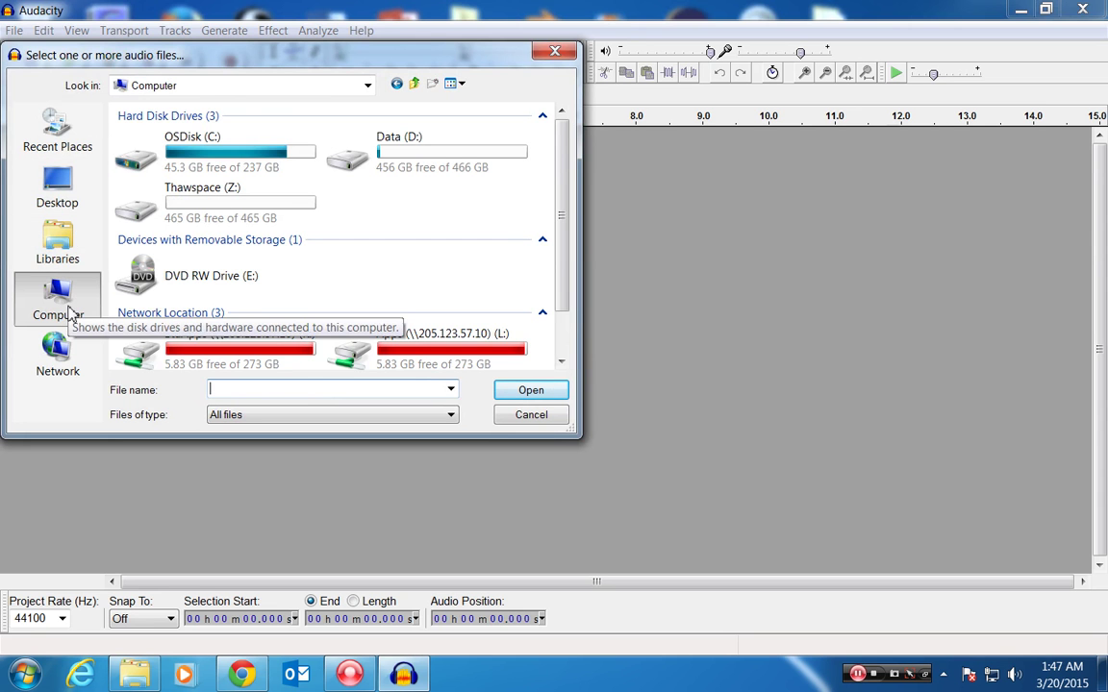
left_click(57, 242)
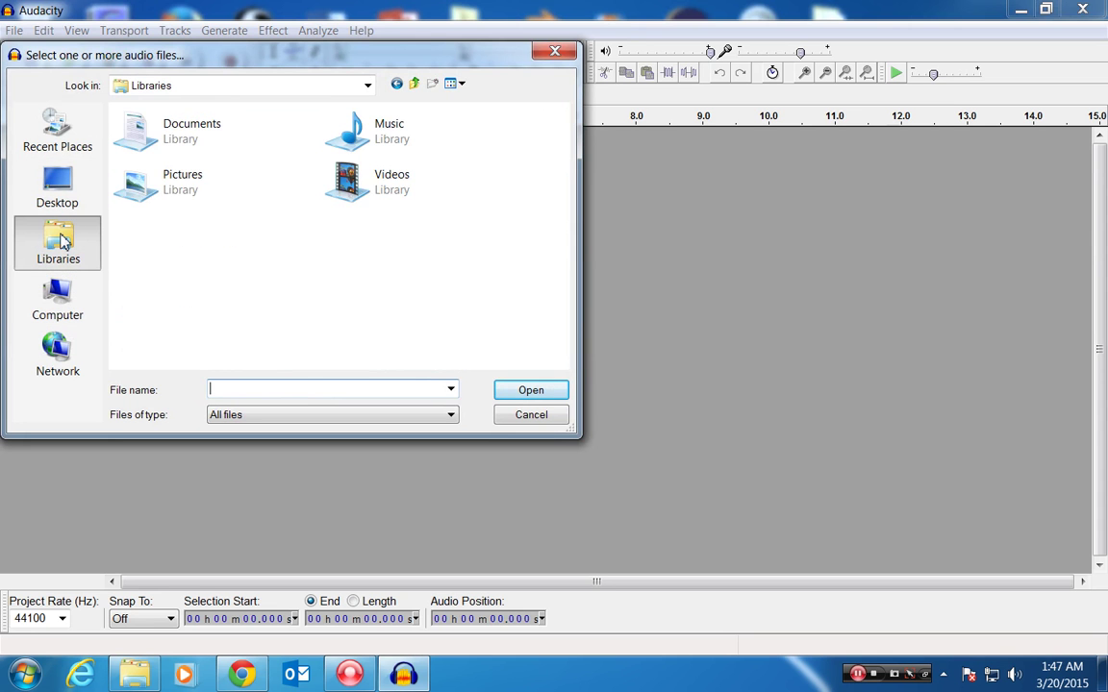
double_click(354, 130)
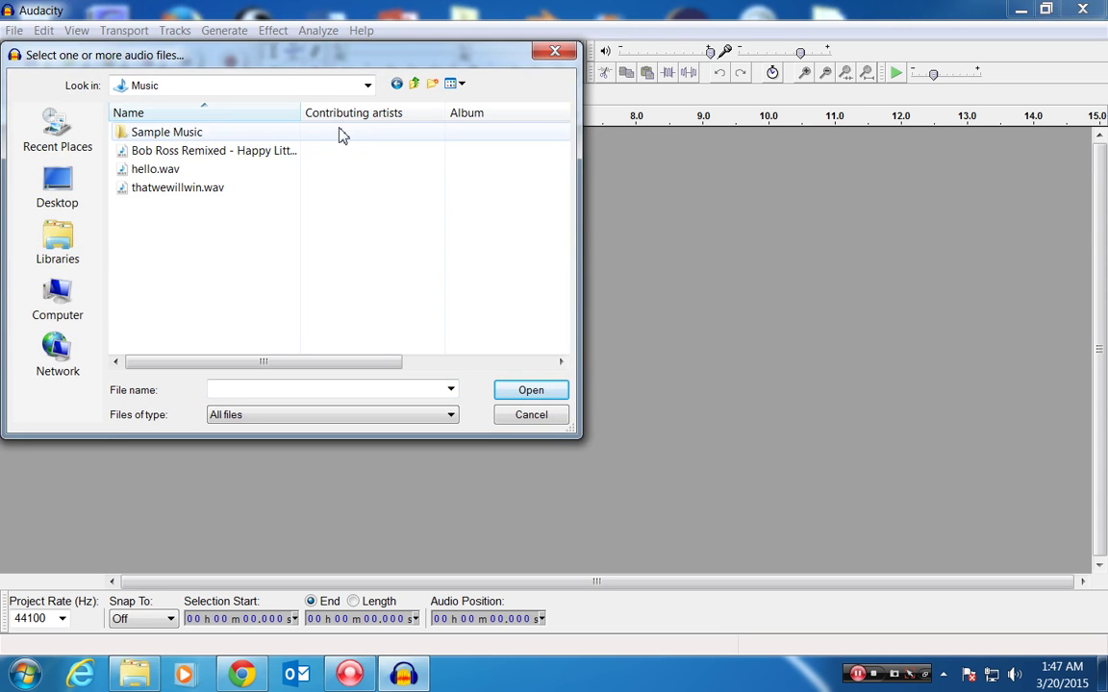
Step: Import hello.wav using the option to read the files directly from the original
left_click(162, 189)
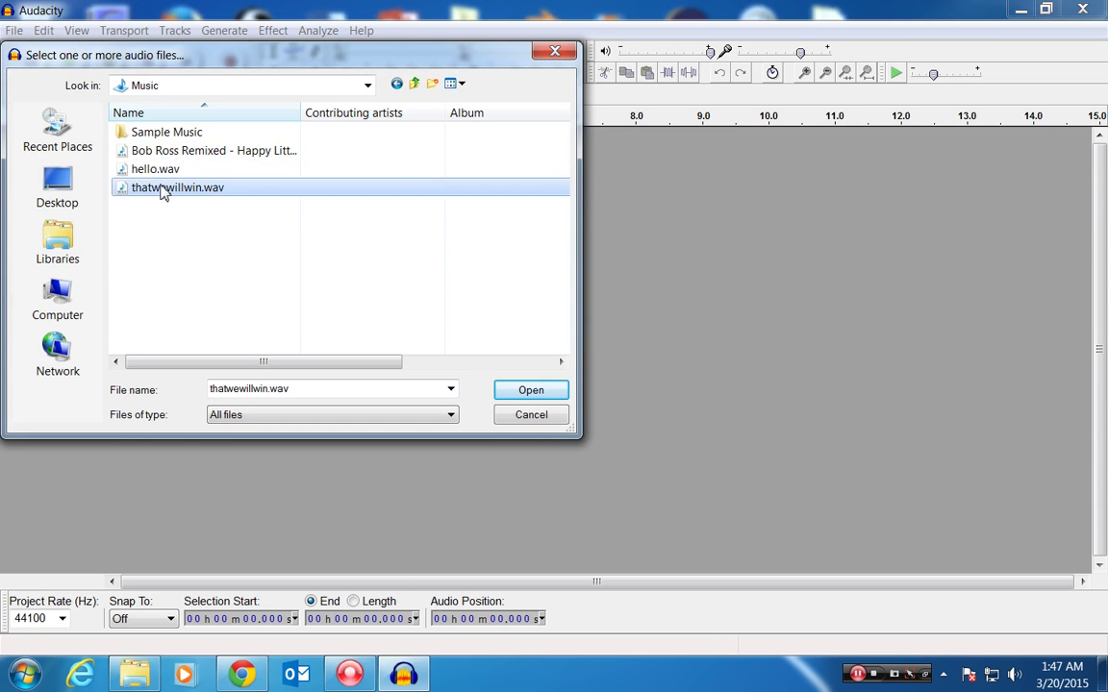
left_click(163, 169)
key("Up")
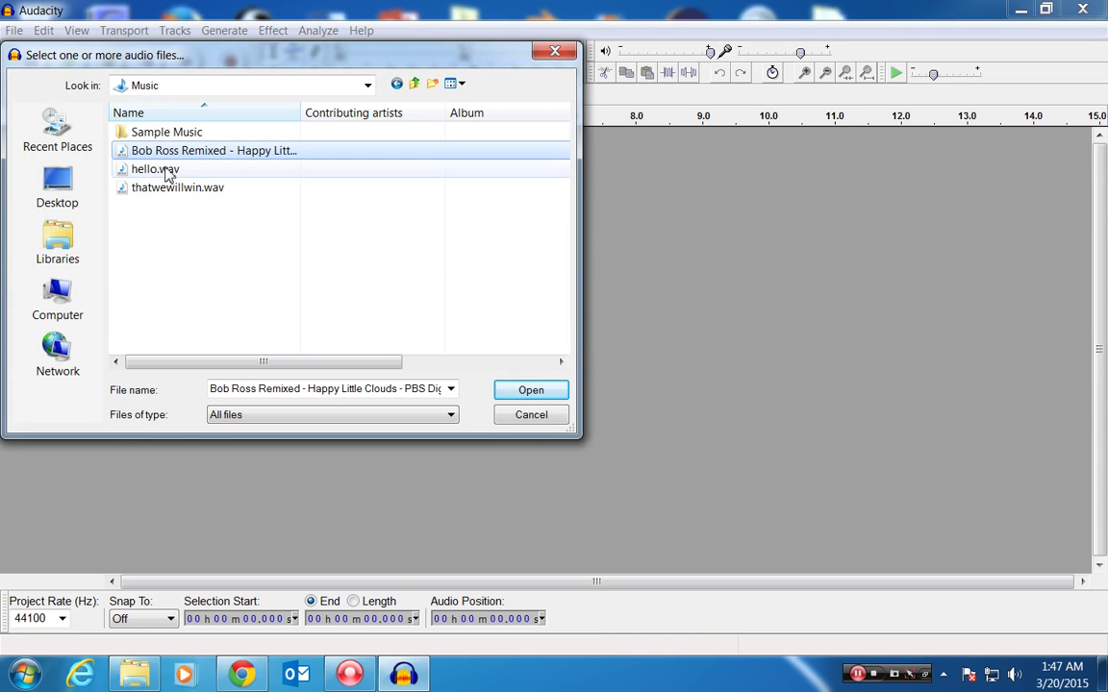
double_click(166, 173)
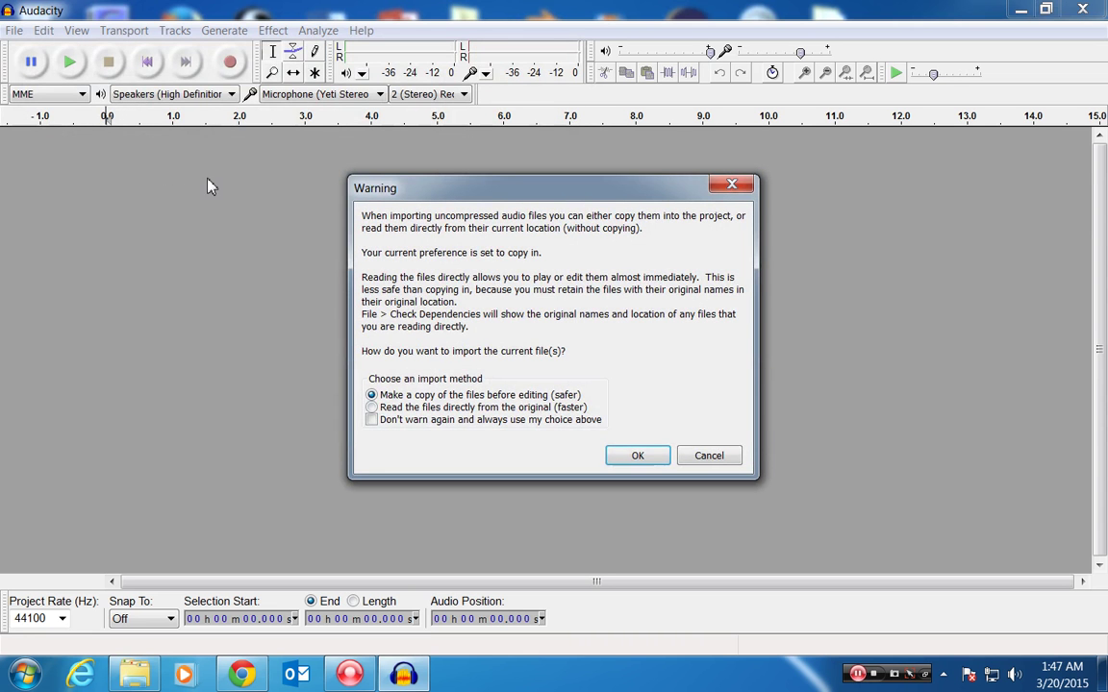
left_click_drag(385, 183, 200, 168)
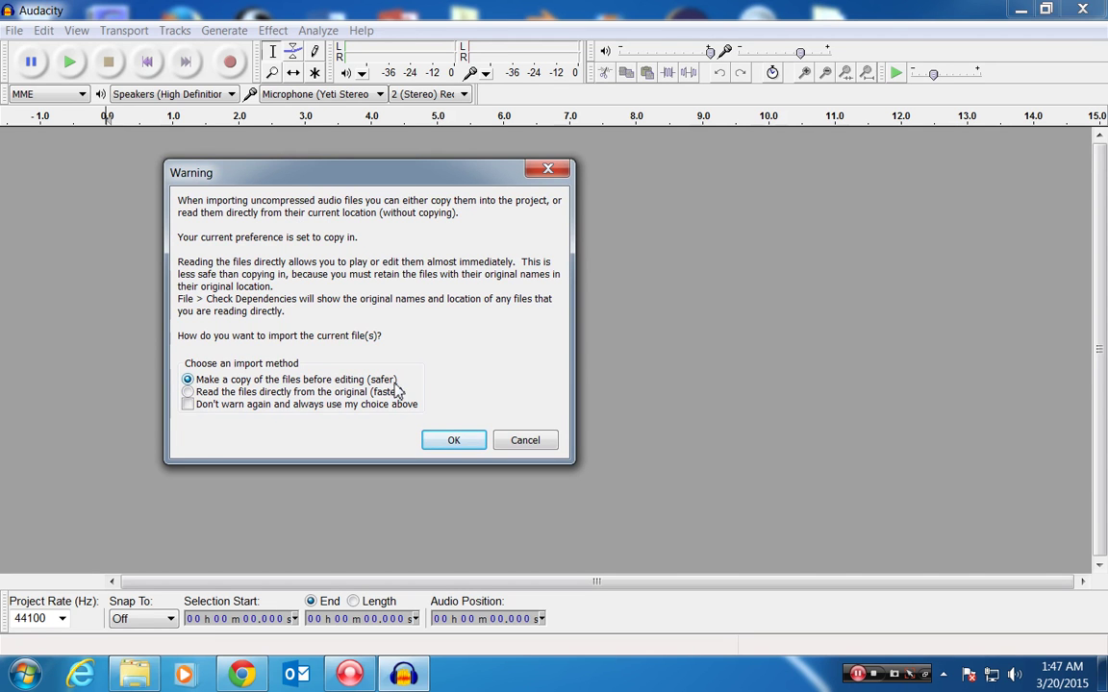
left_click(189, 393)
left_click(454, 440)
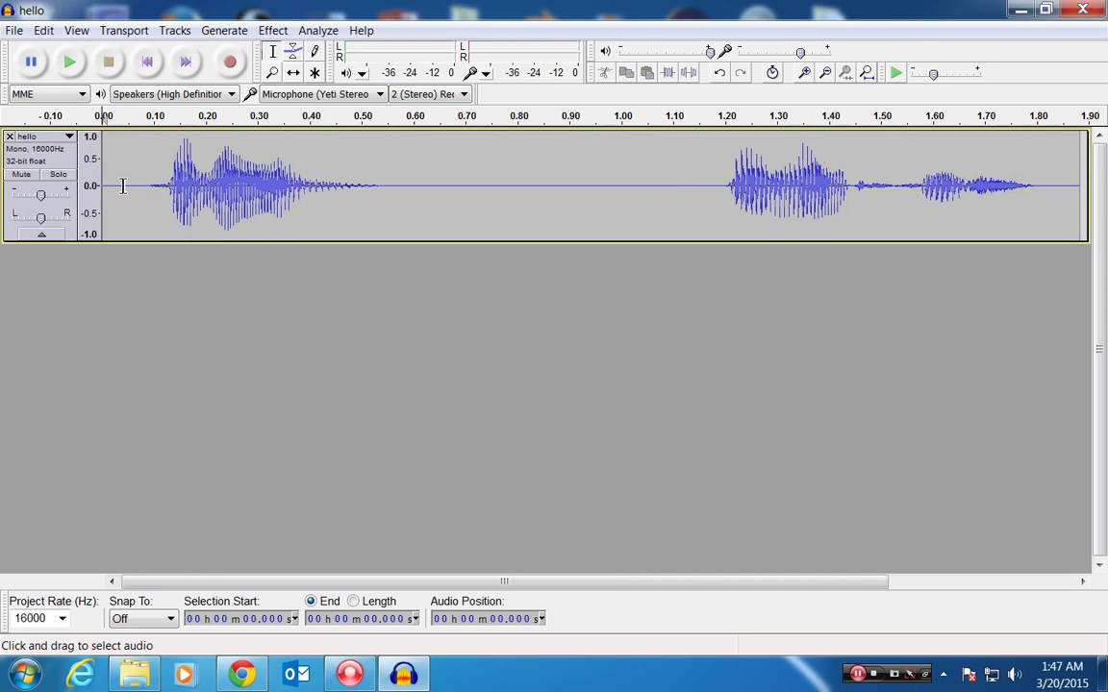
left_click(14, 30)
mouse_move(204, 242)
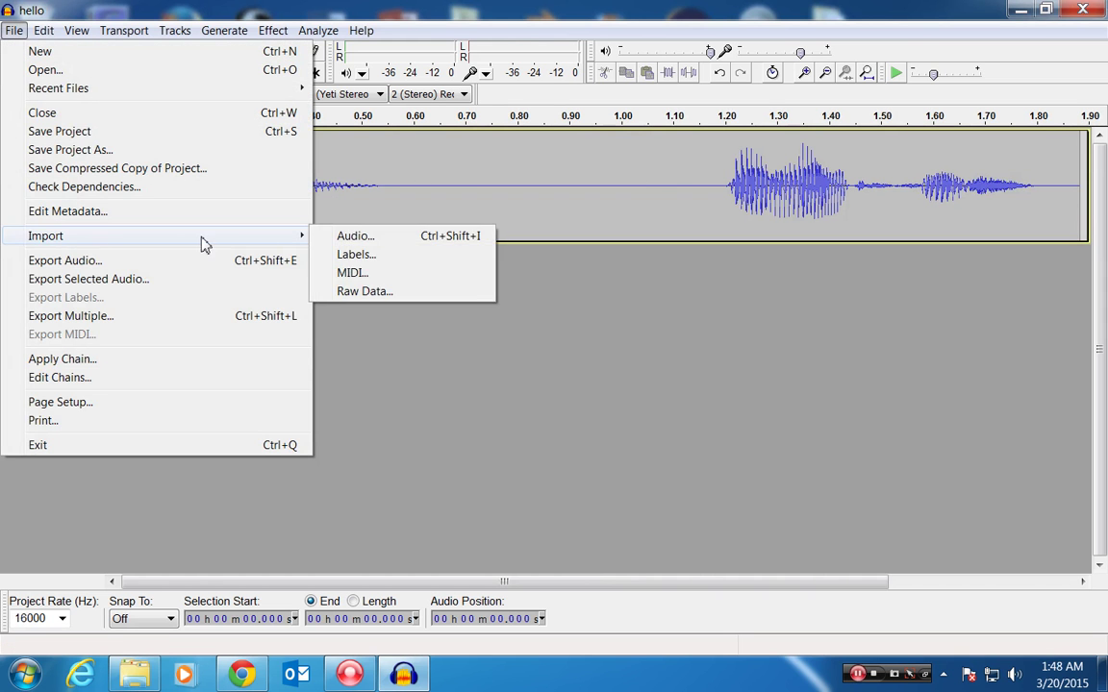
left_click(344, 238)
left_click(80, 312)
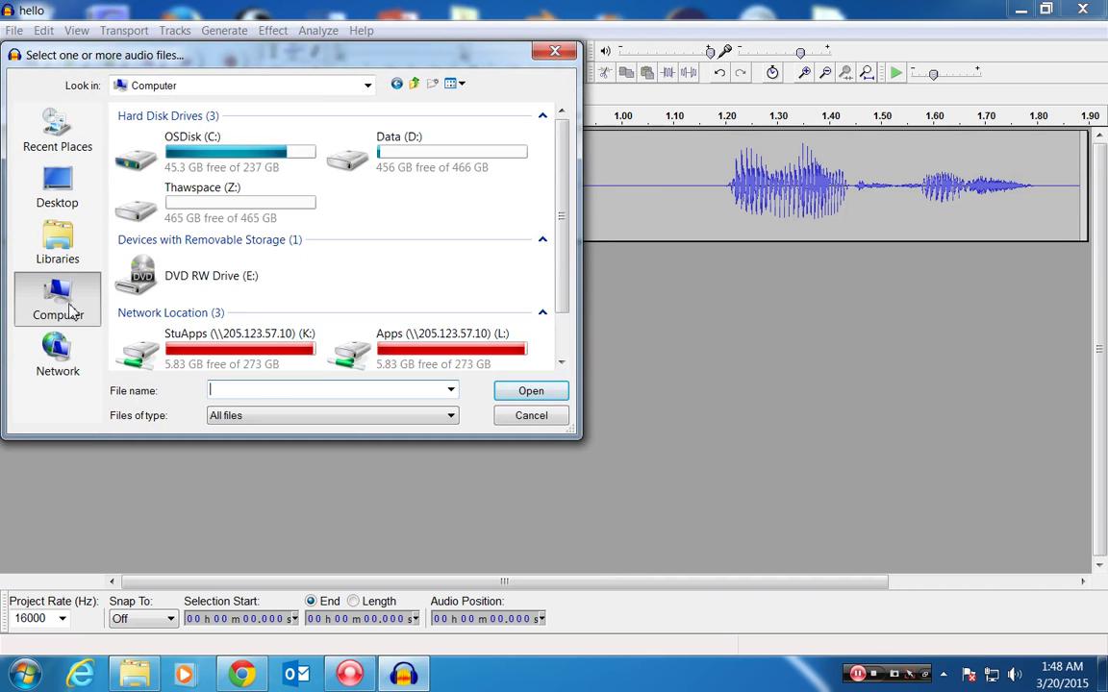
double_click(188, 344)
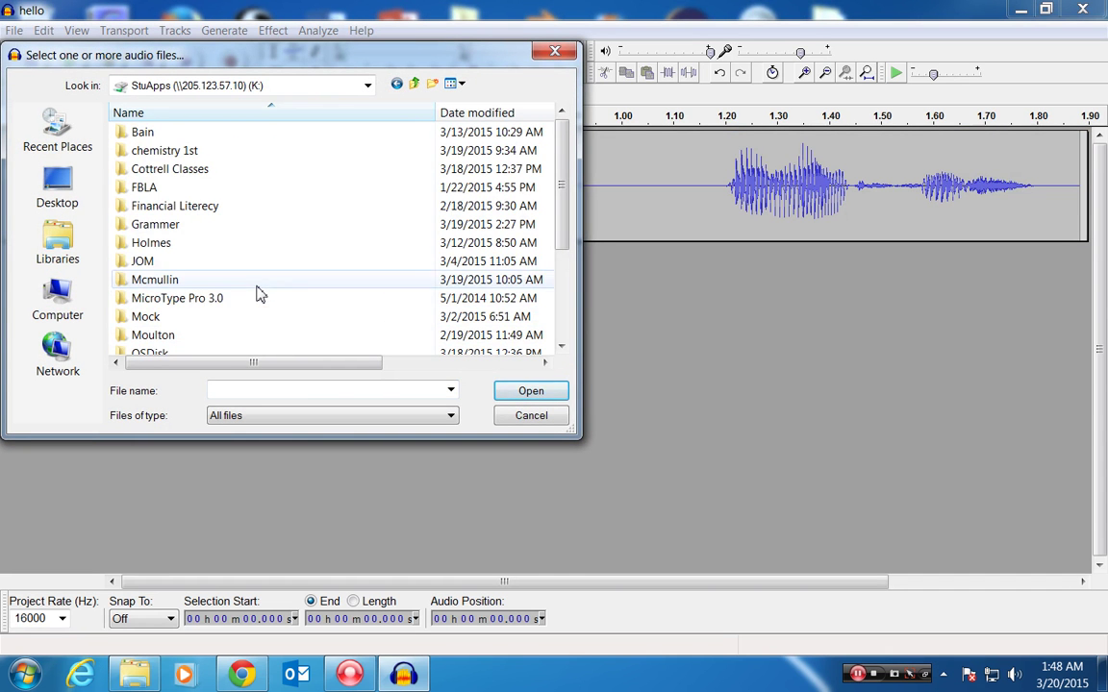
scroll(258, 294, "down", 1)
double_click(144, 315)
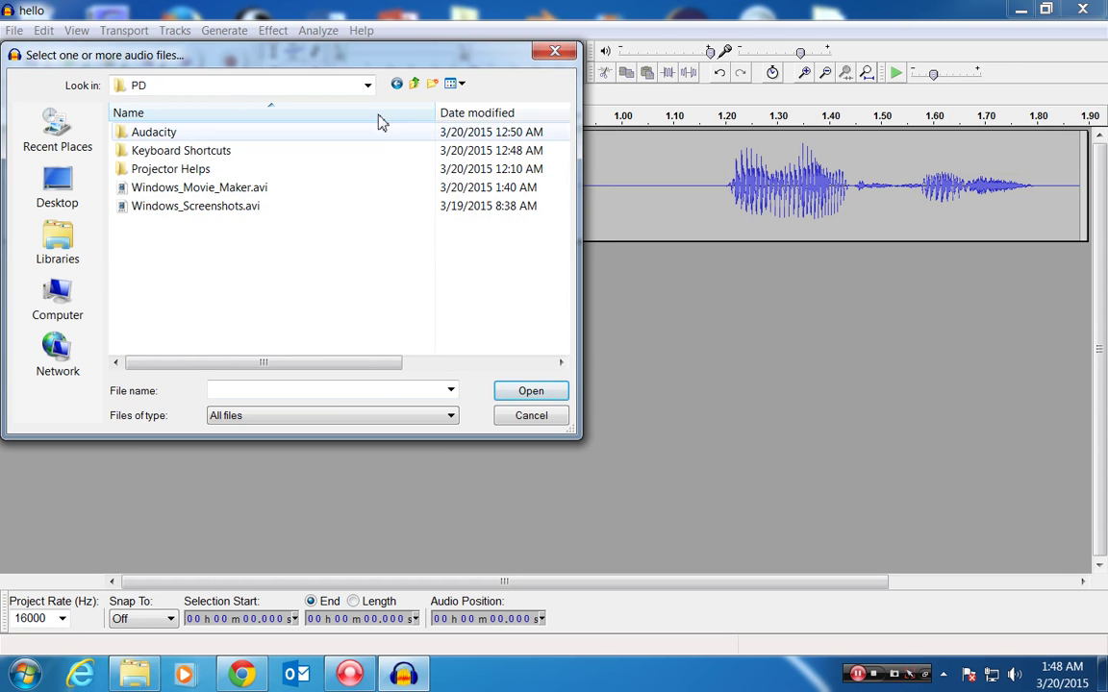
left_click(415, 86)
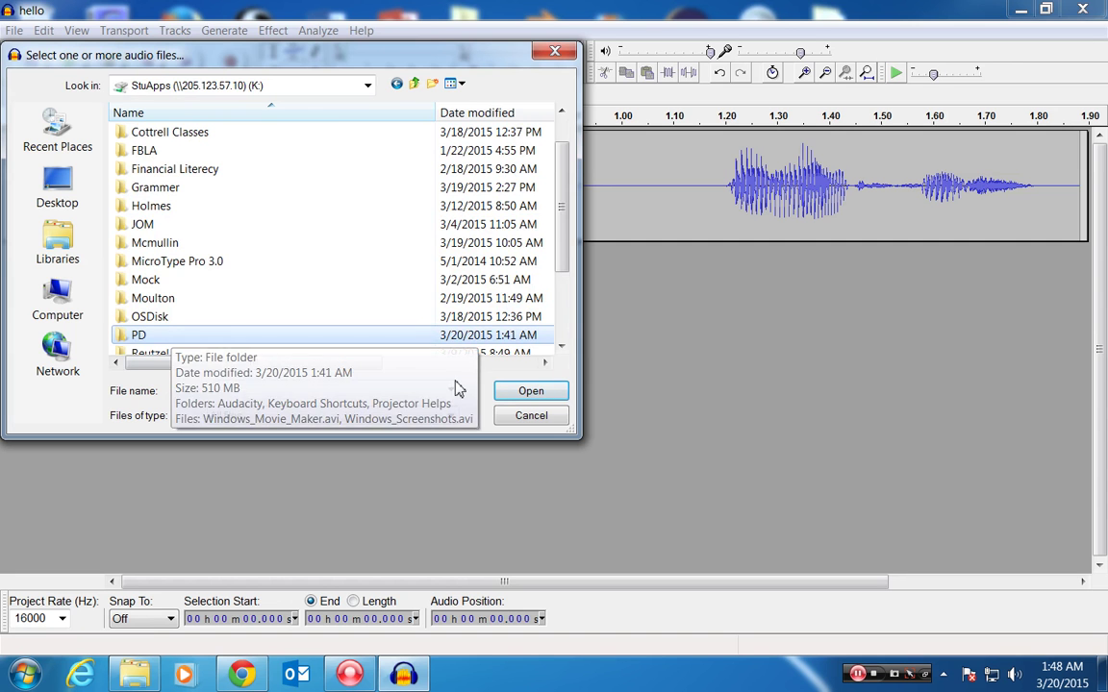
left_click(529, 416)
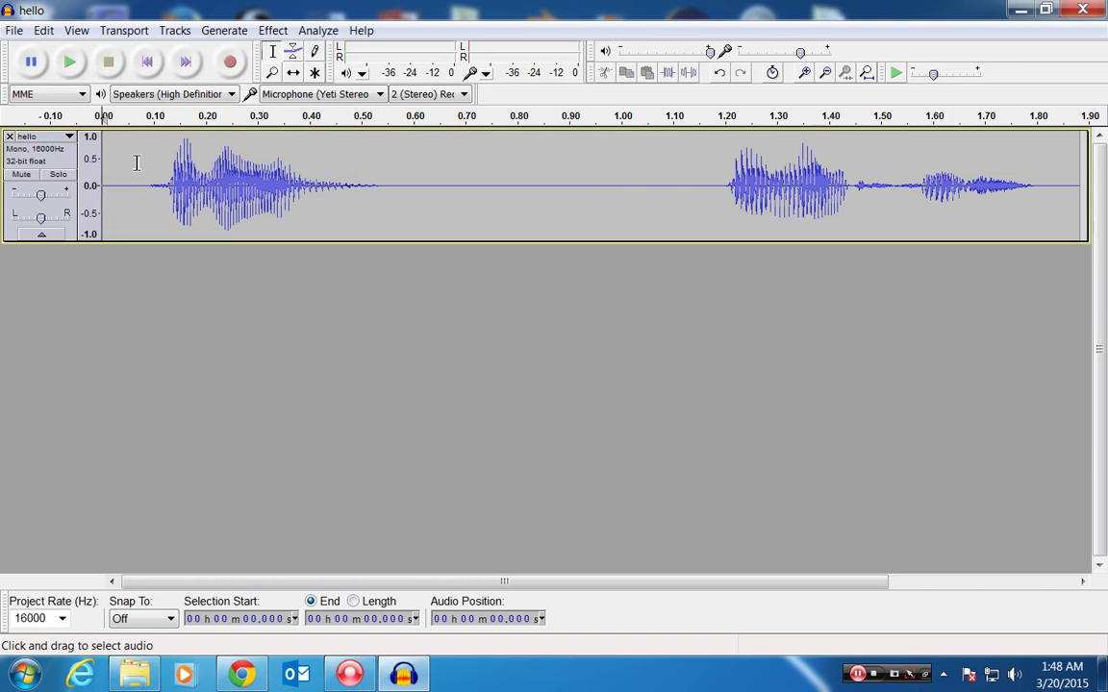
Step: Play the hello track and move the playback position to the end of the track
left_click(73, 64)
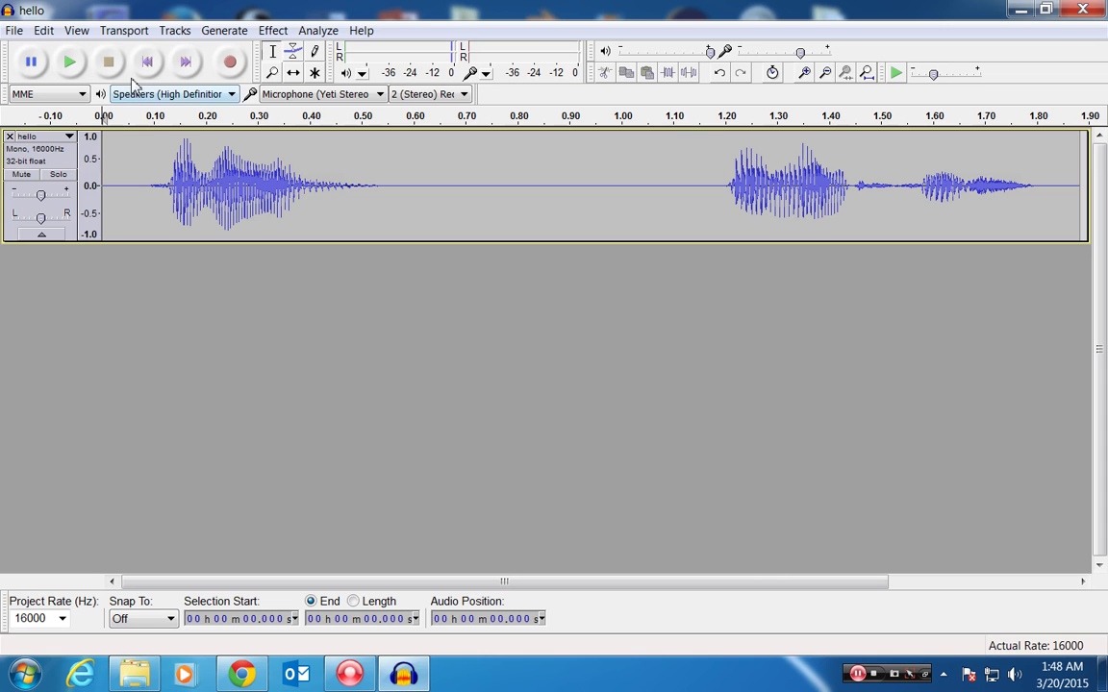
left_click(183, 63)
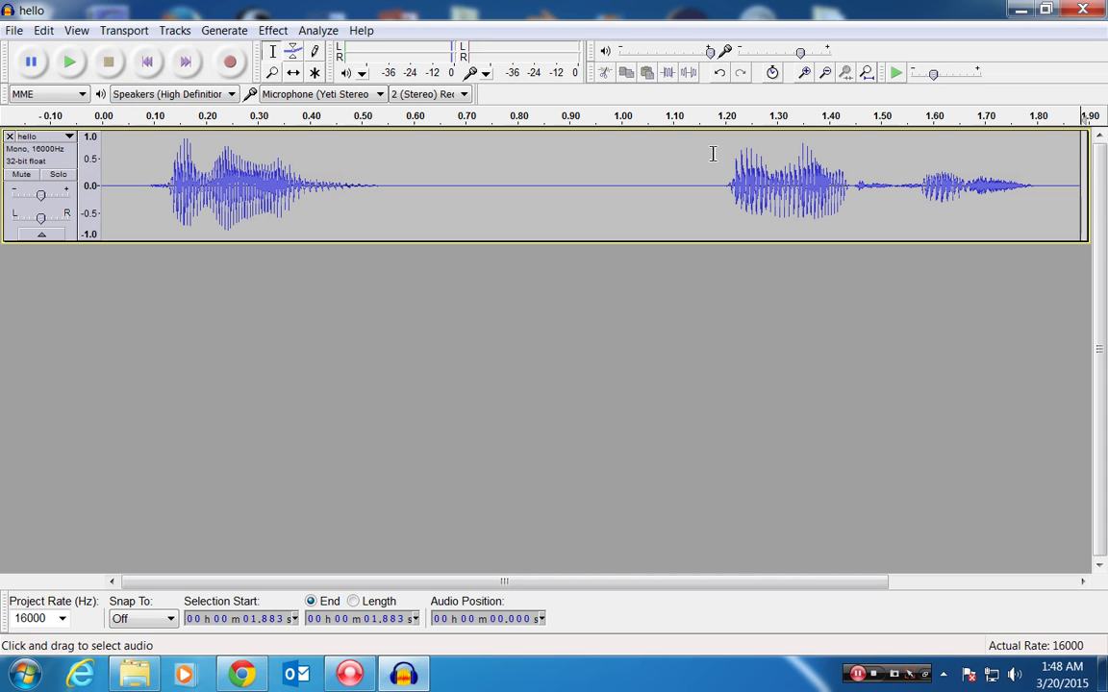
Step: Return to the start of the hello track, play it, and stop playback
left_click(147, 65)
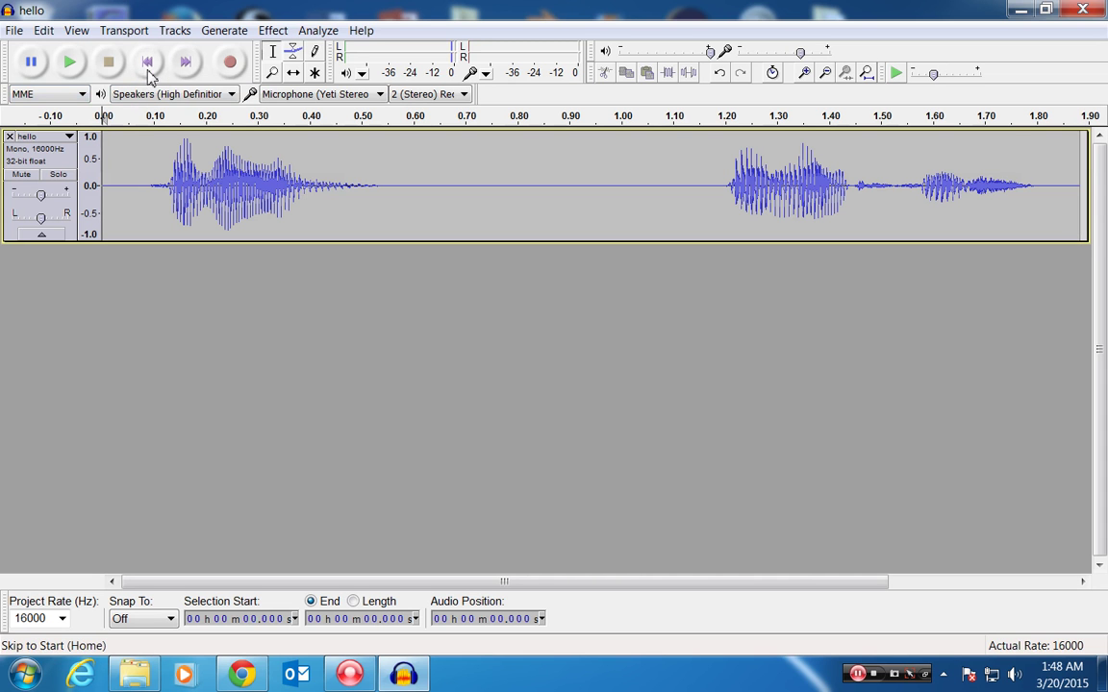
left_click(70, 63)
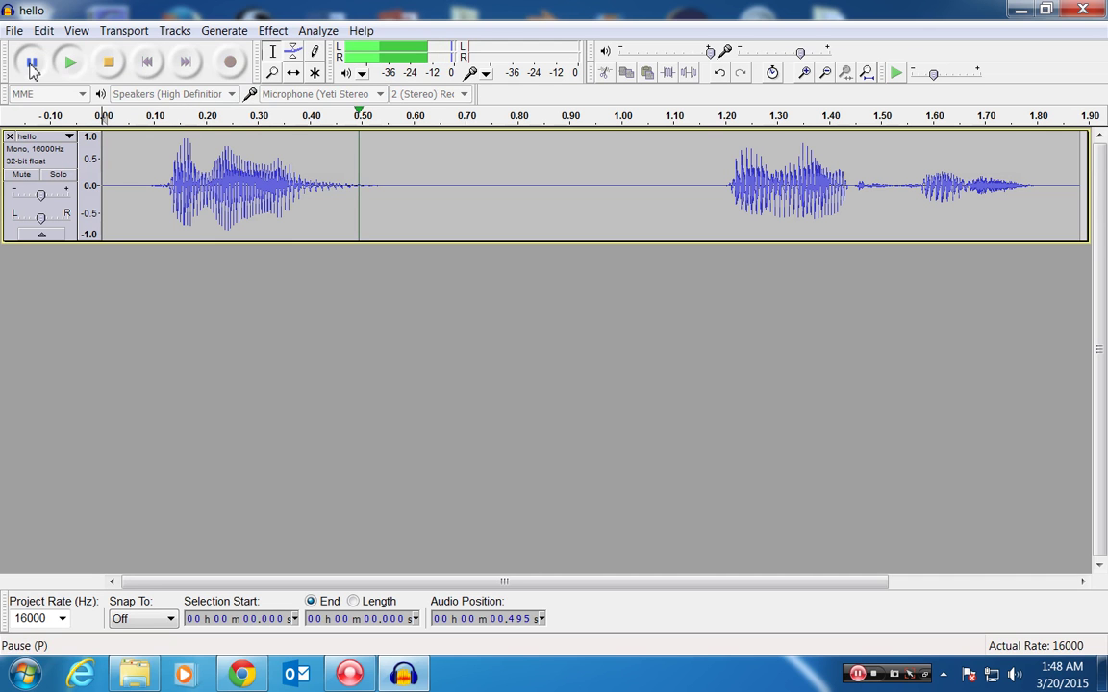
left_click(108, 63)
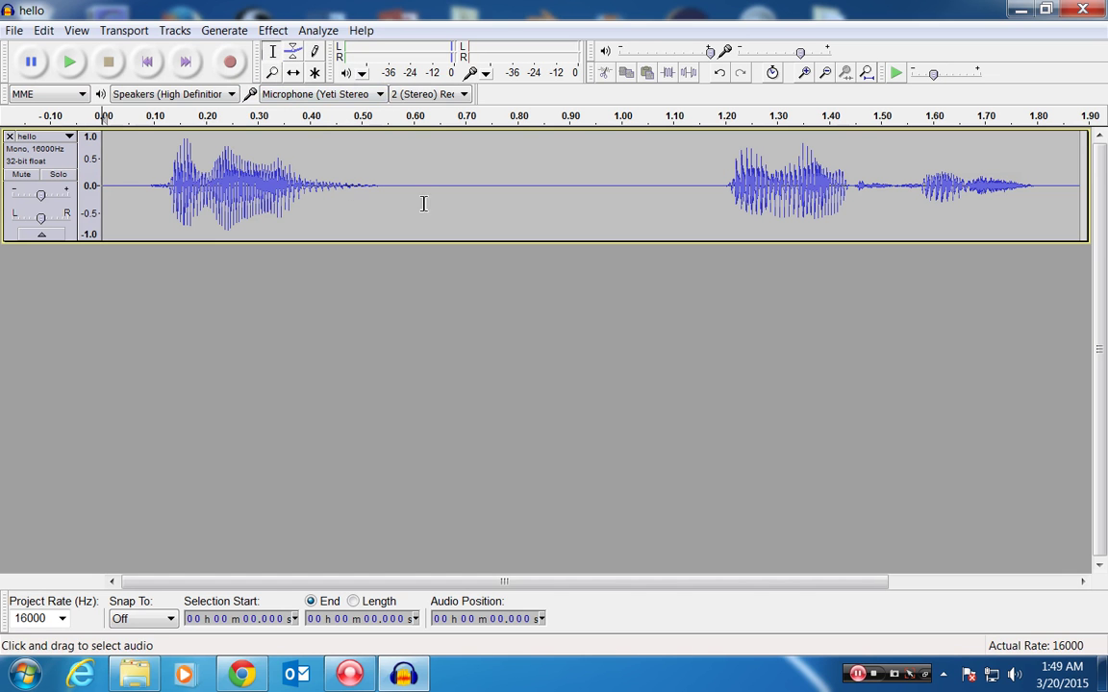
Step: Select the first sound from about 0.08 to 0.62 s, try the Envelope tool at half and full level, and play the selection
left_click_drag(424, 200, 144, 194)
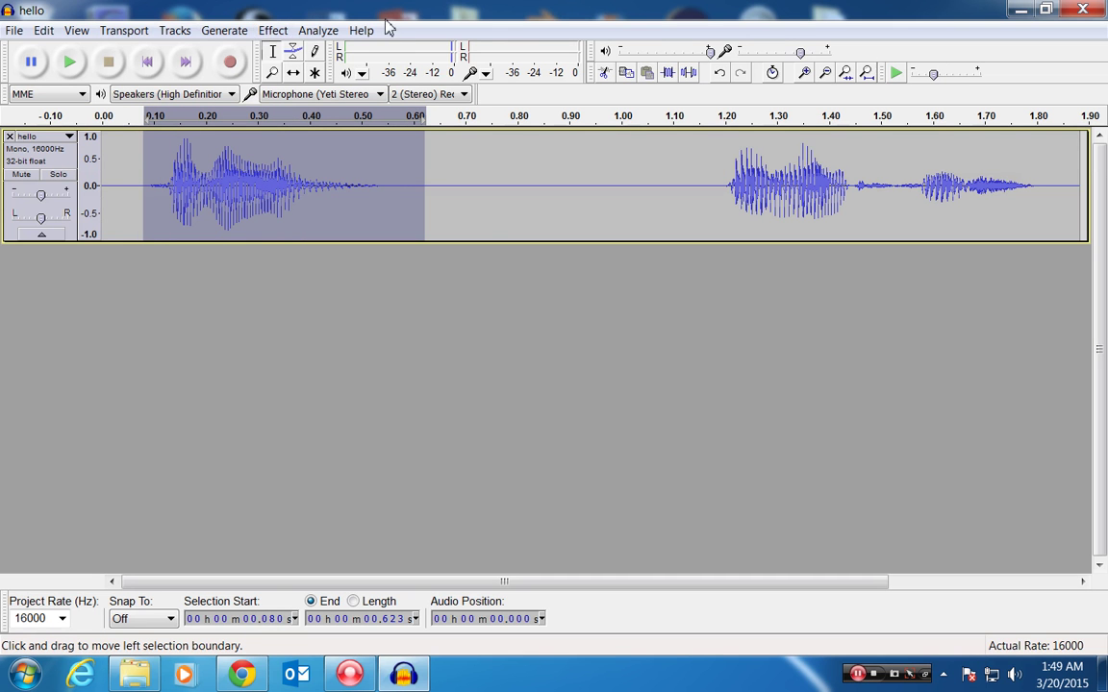
left_click(294, 53)
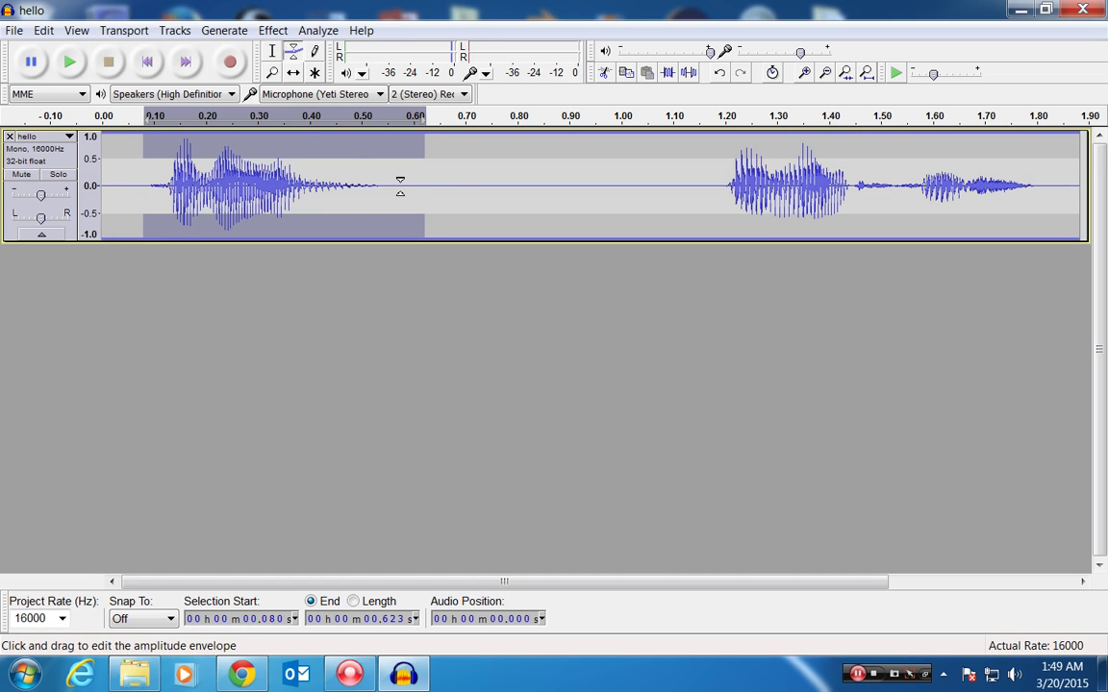
left_click_drag(412, 188, 410, 159)
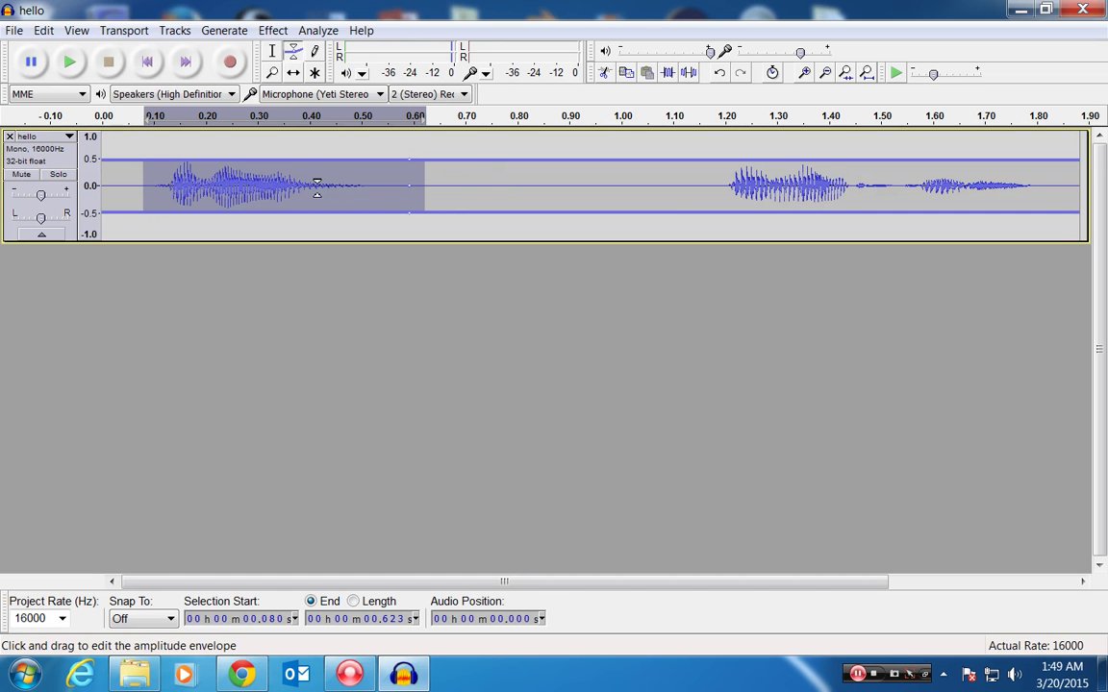
left_click_drag(412, 159, 322, 140)
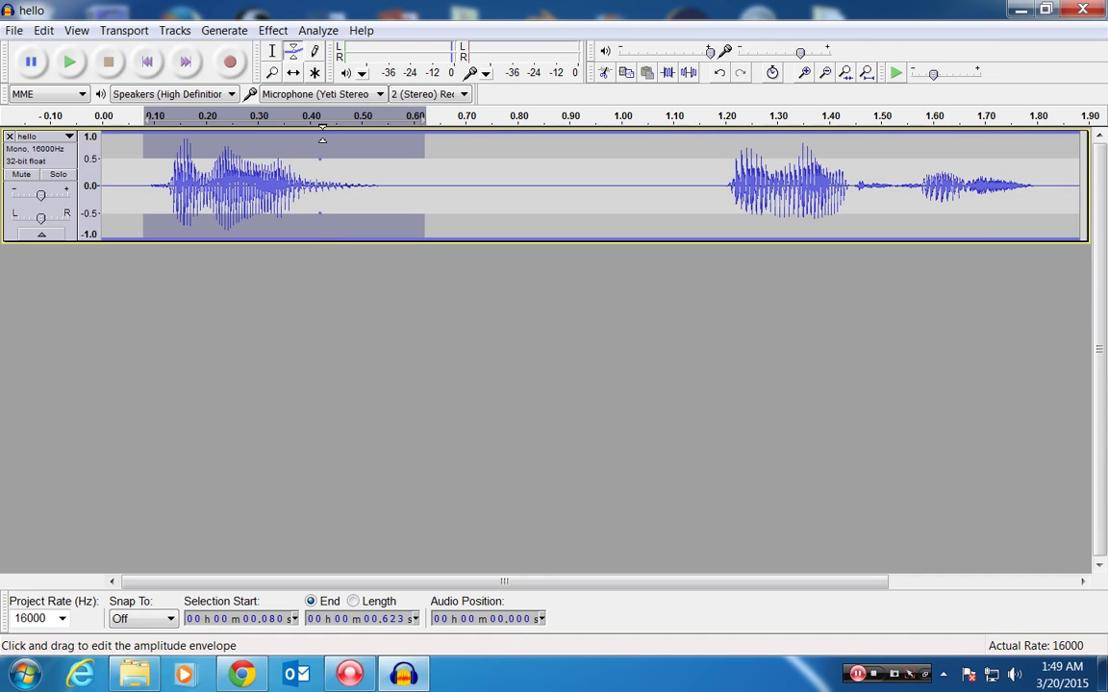
left_click(70, 63)
Step: Lower the whole track's envelope to a narrow band near zero, play the selection, and restore the full level
left_click_drag(326, 143, 319, 179)
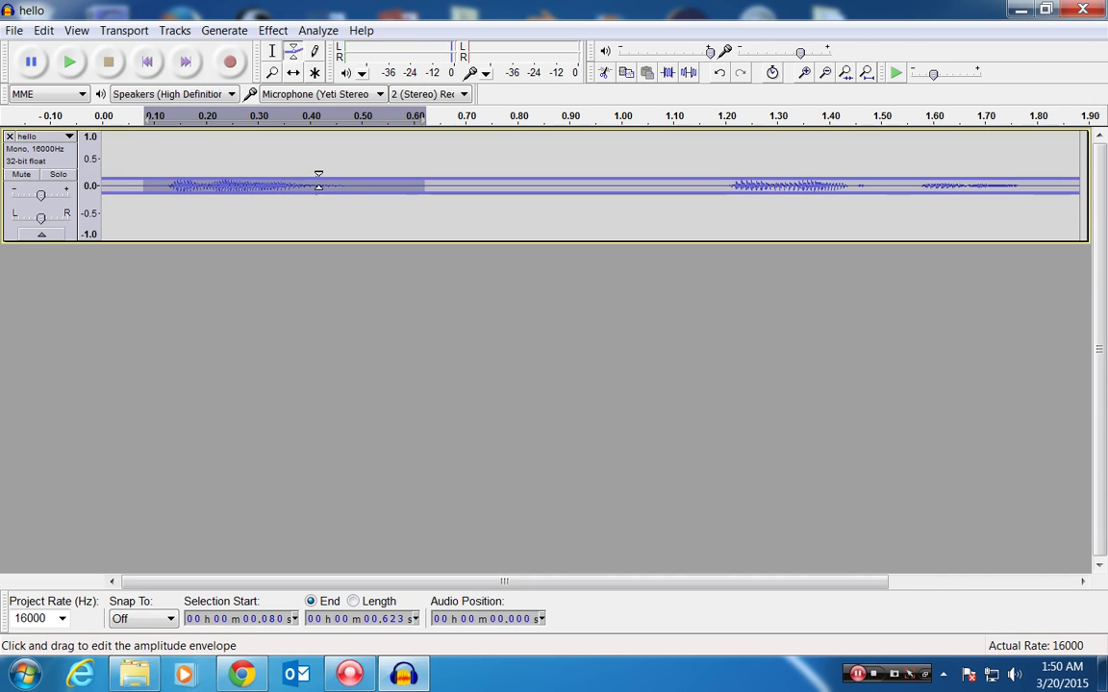
left_click(70, 63)
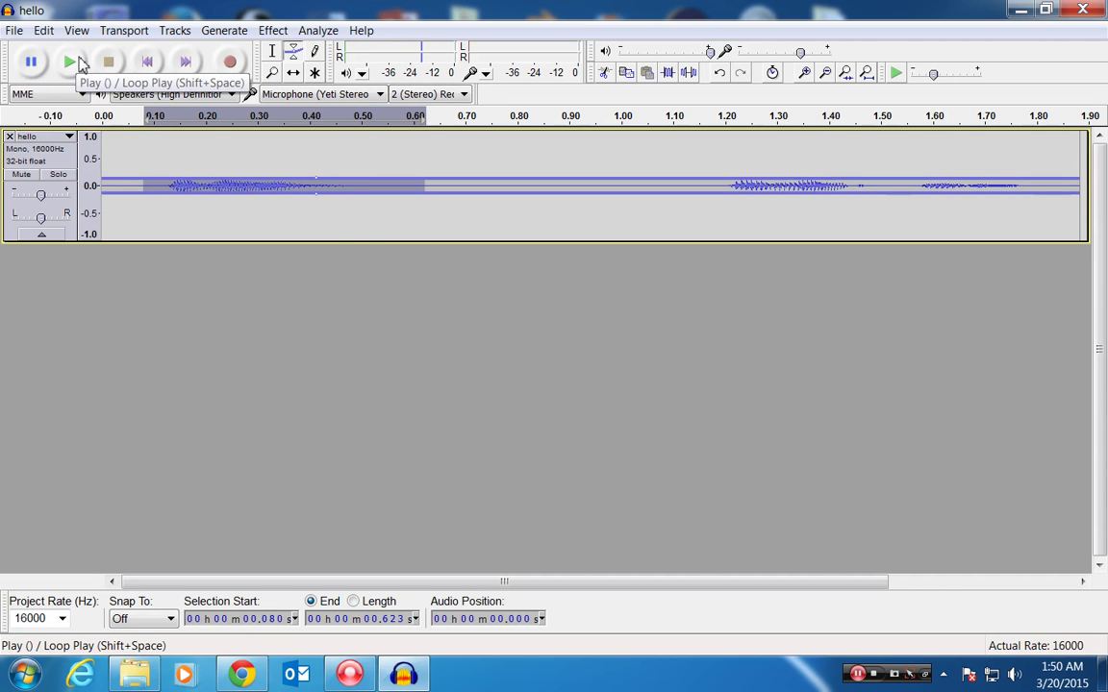
left_click_drag(323, 183, 317, 118)
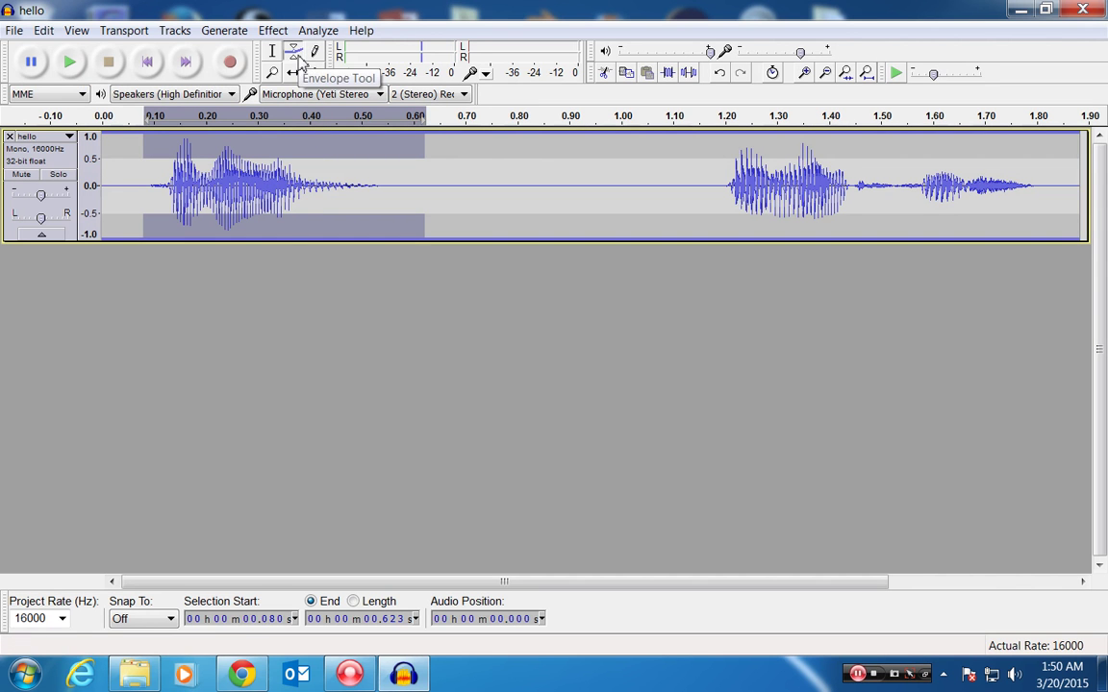
Step: Add envelope control points to the hello track at about 0.75, 0.46, 1.07, 1.53 and 1.77 s, slightly lowering its outer parts
left_click(493, 164)
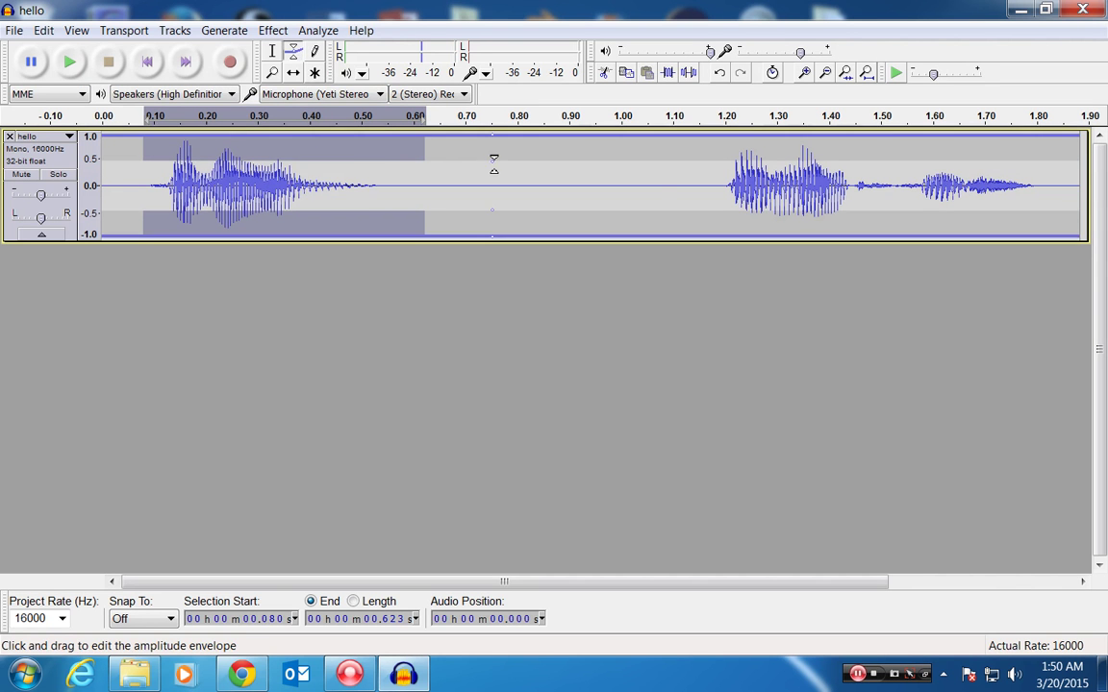
left_click(340, 173)
left_click(660, 173)
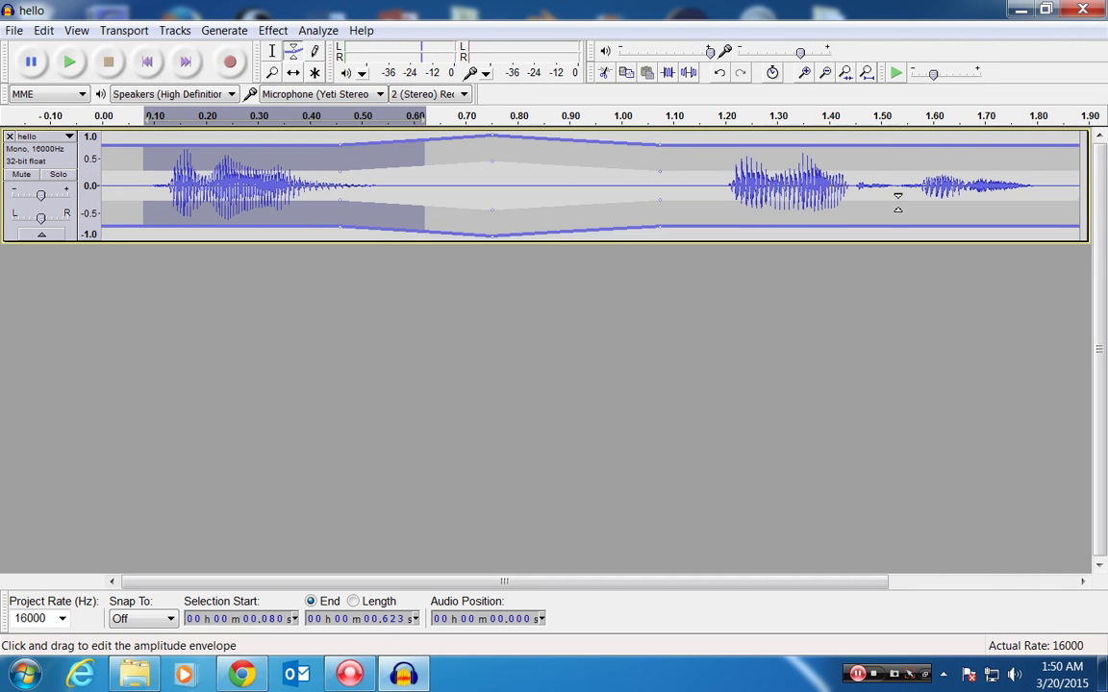
left_click(897, 202)
left_click_drag(859, 168, 859, 192)
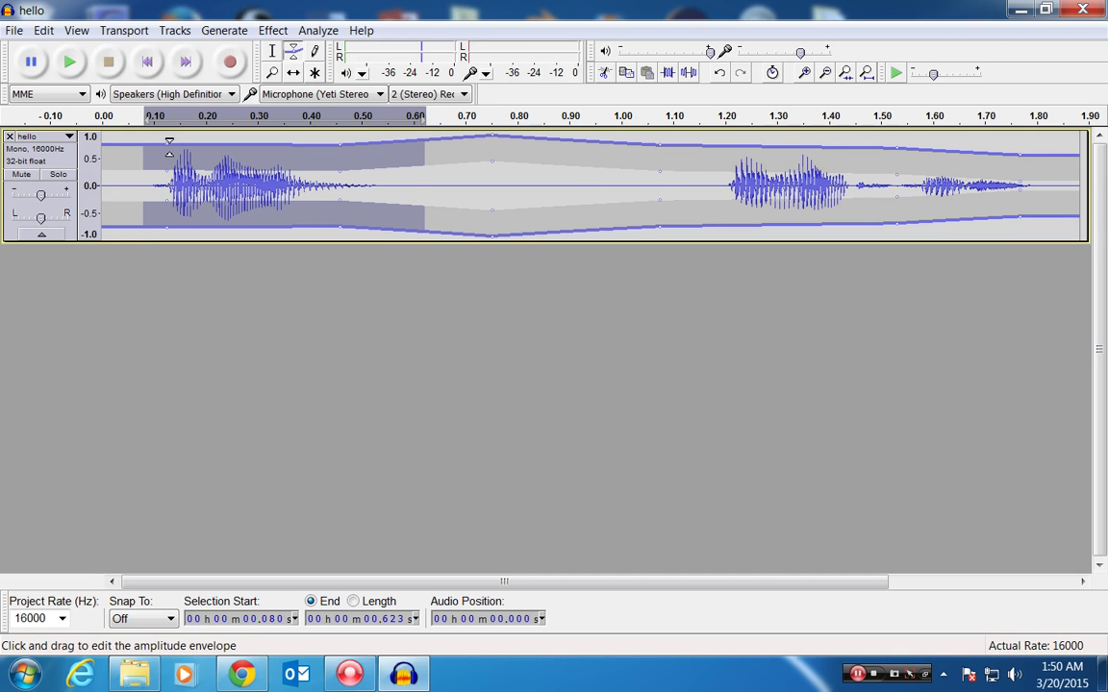
Step: Shape the envelope with points at about 0.09 and 0.20 s, and move the 1.07 s point to about 1.22 s at full level
left_click_drag(171, 146, 150, 146)
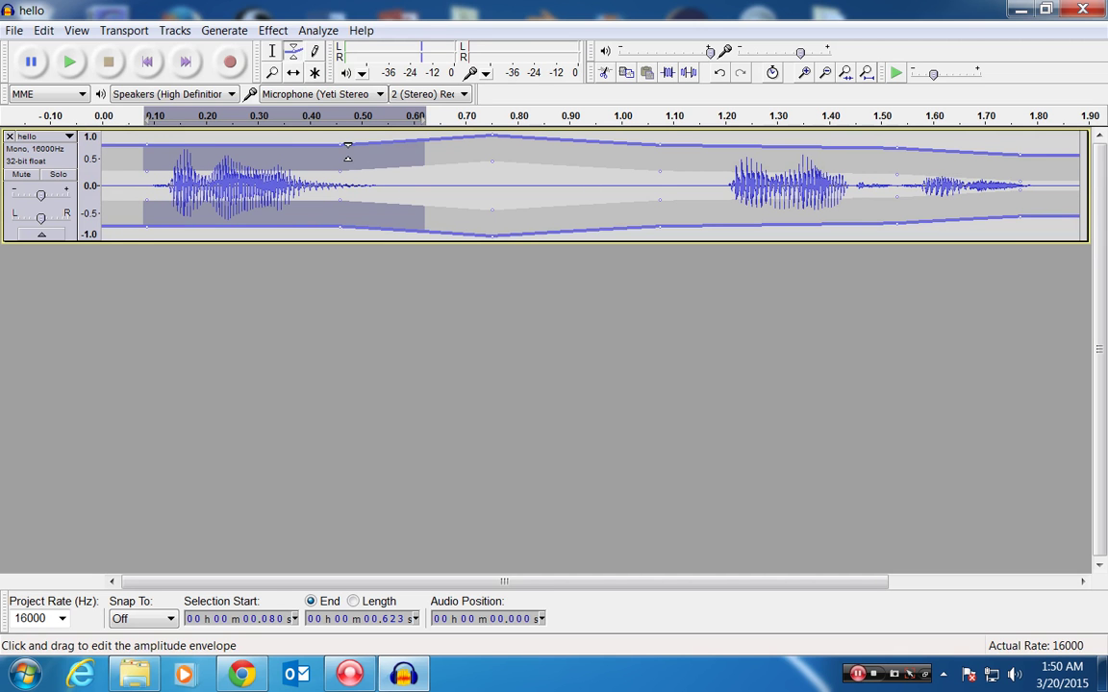
left_click_drag(348, 151, 209, 151)
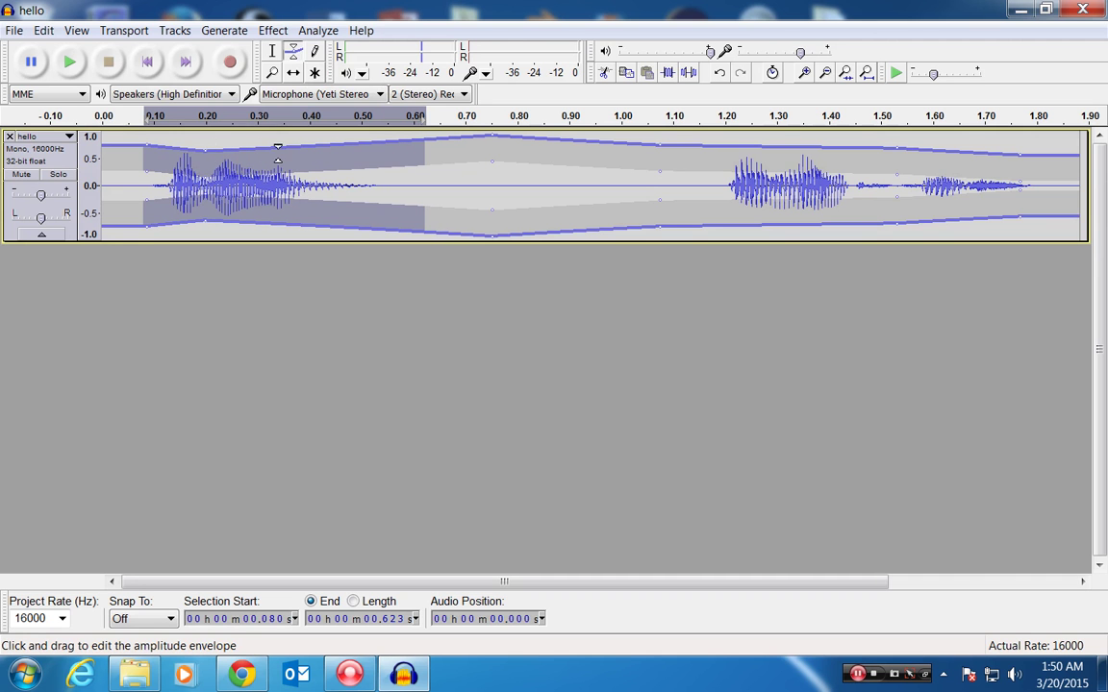
left_click_drag(662, 172, 735, 156)
Step: Pull the envelope near 1.5 s down to silence, undo and redo that change, and raise the point to a level of about 0.4
left_click_drag(901, 172, 888, 188)
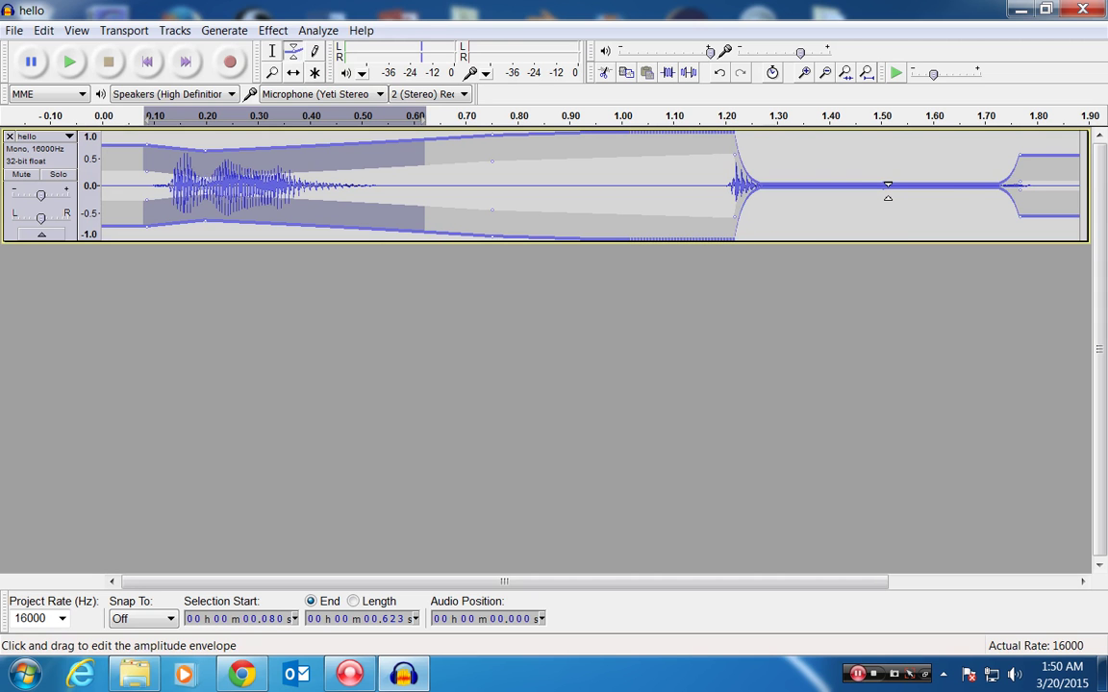
key("ctrl+z")
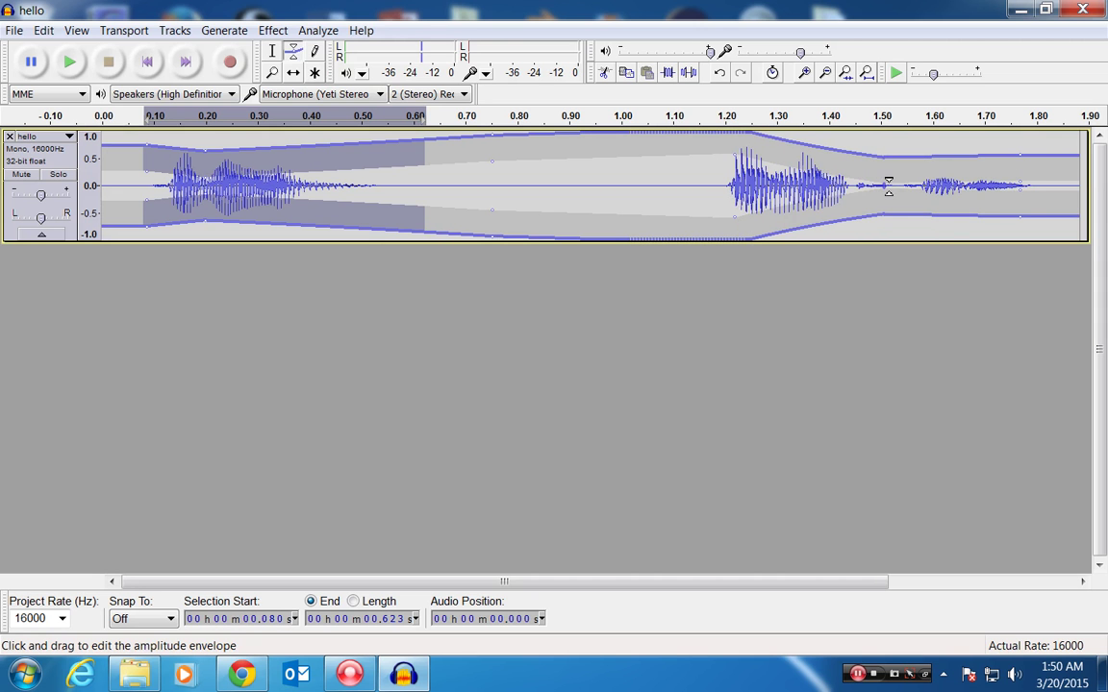
key("ctrl+y")
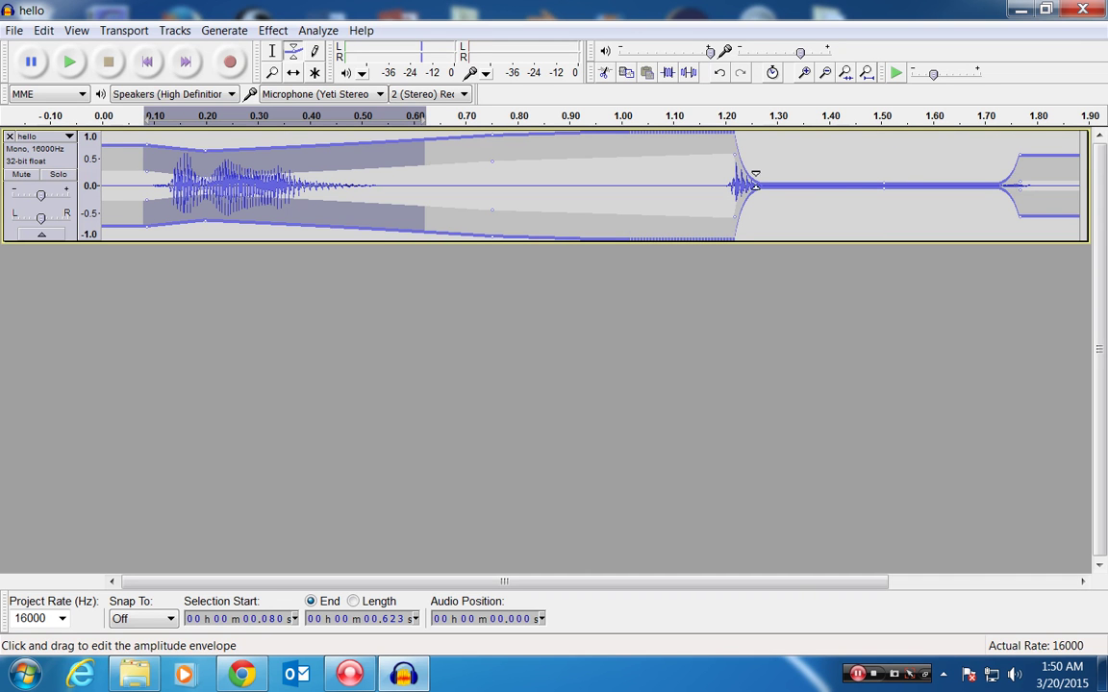
mouse_move(883, 187)
left_mouse_down()
mouse_move(952, 185)
mouse_move(856, 181)
mouse_move(883, 167)
left_mouse_up()
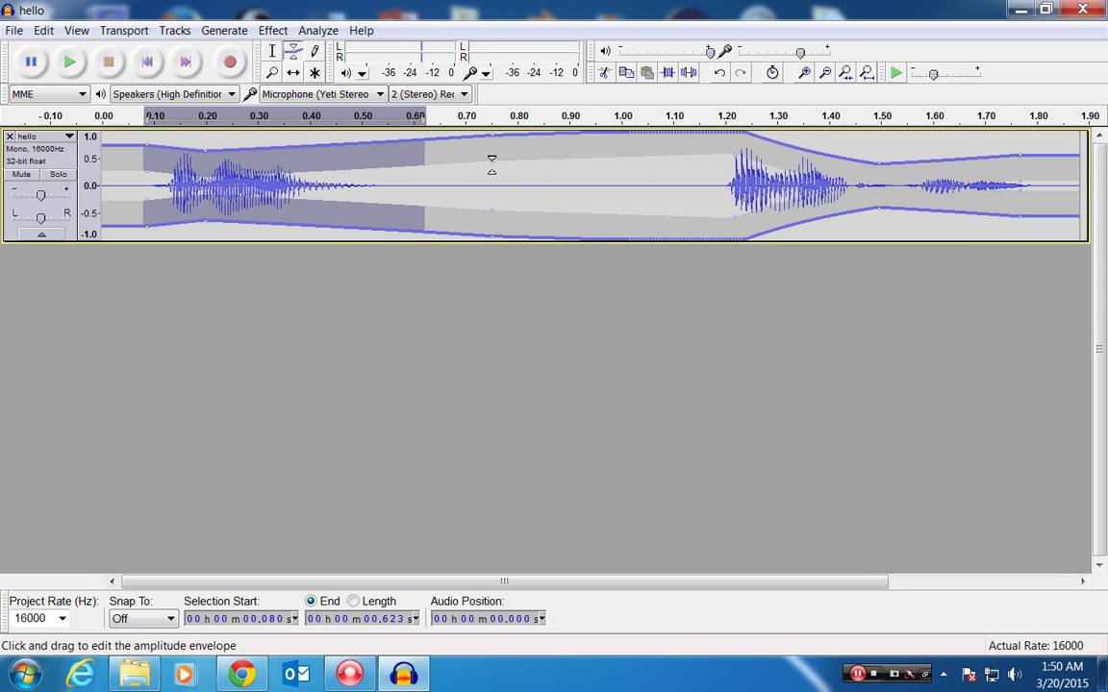
Step: Silence the track's middle by pulling down the 0.75 s envelope point, steepen the drop at about 0.20 s, and play the selection
left_click_drag(491, 165, 489, 195)
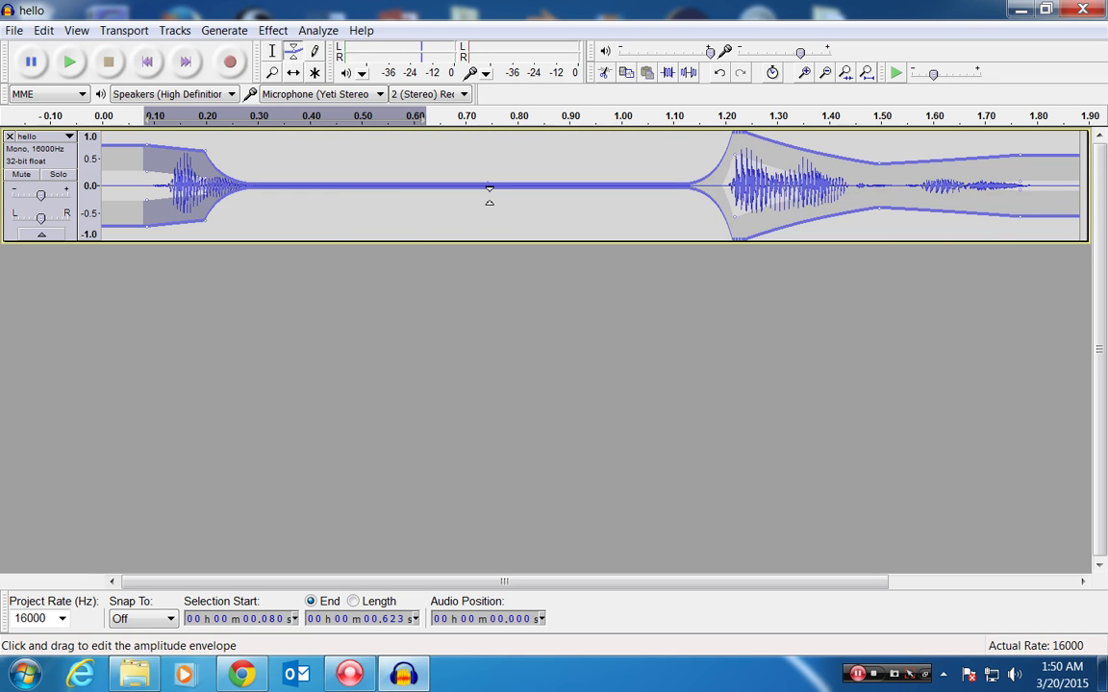
mouse_move(230, 171)
left_mouse_down()
mouse_move(240, 163)
mouse_move(209, 167)
left_mouse_up()
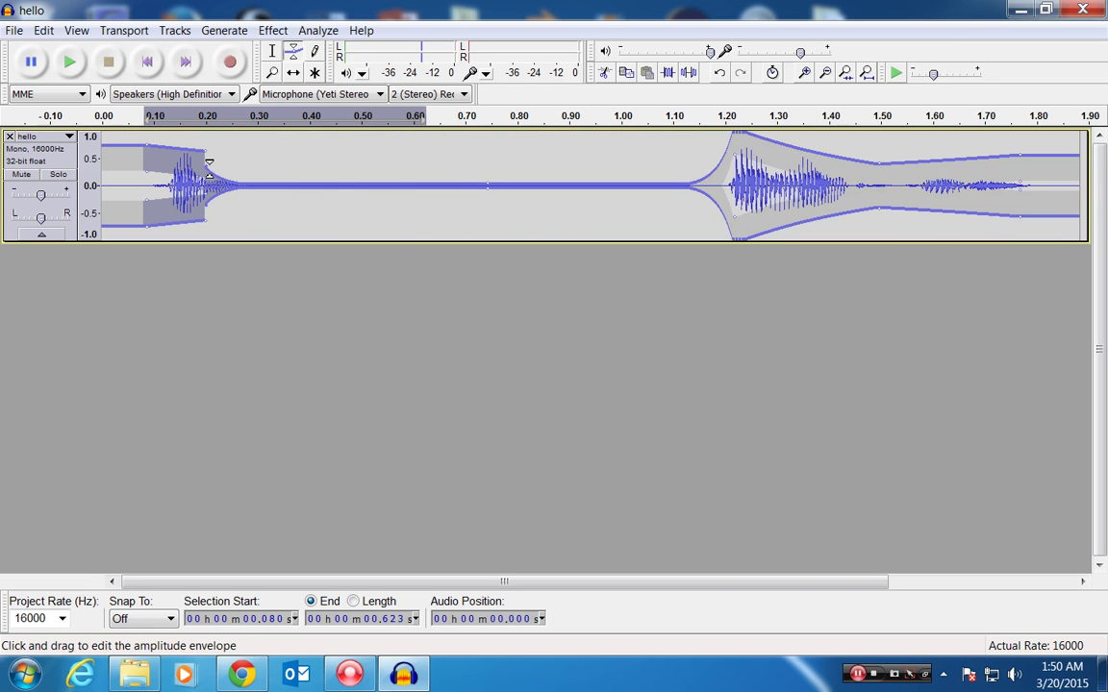
left_click(69, 62)
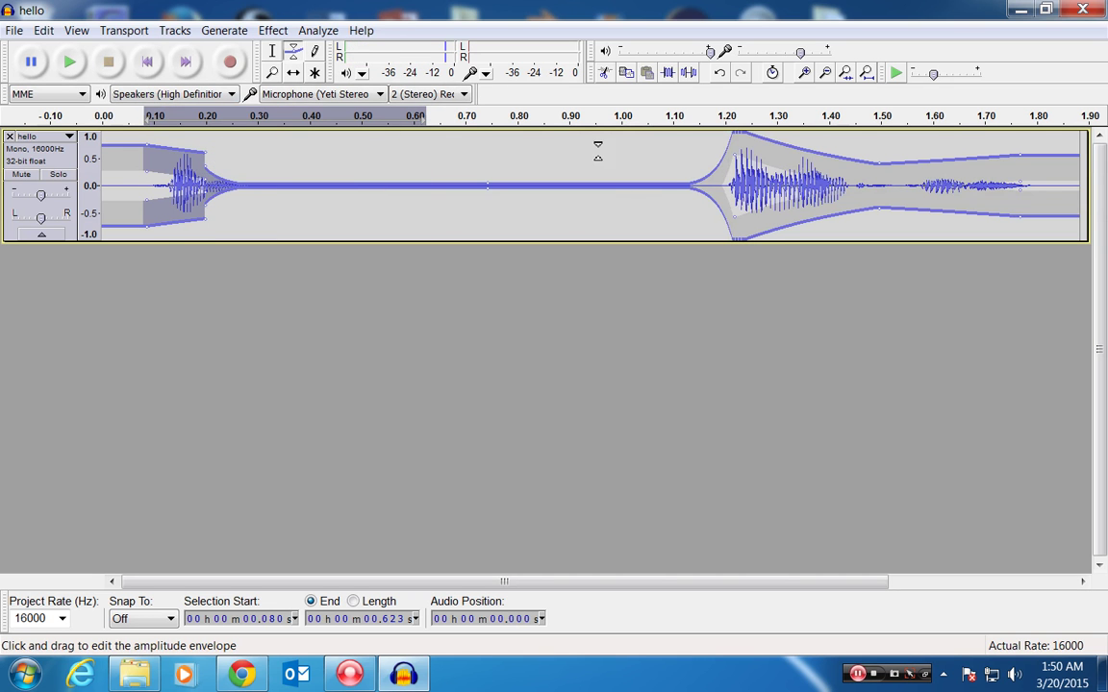
key("space")
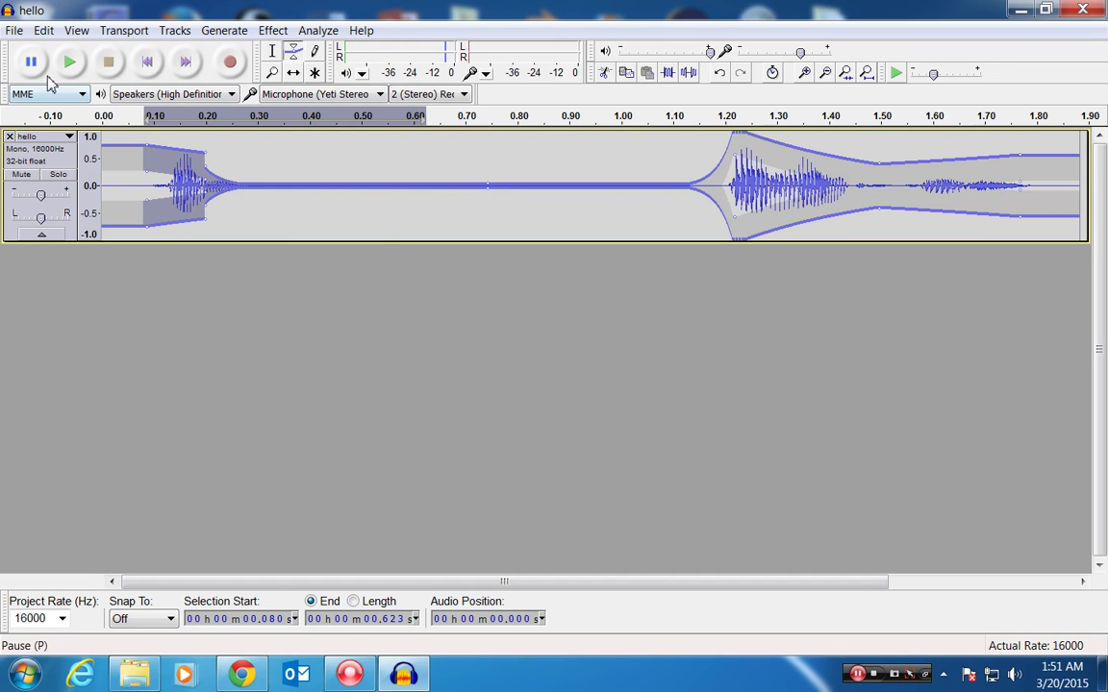
Step: Use the Selection tool to play from about 0.54 s and 0.94 s, and place the cursor at about 0.08 s
left_click(272, 51)
left_click(384, 154)
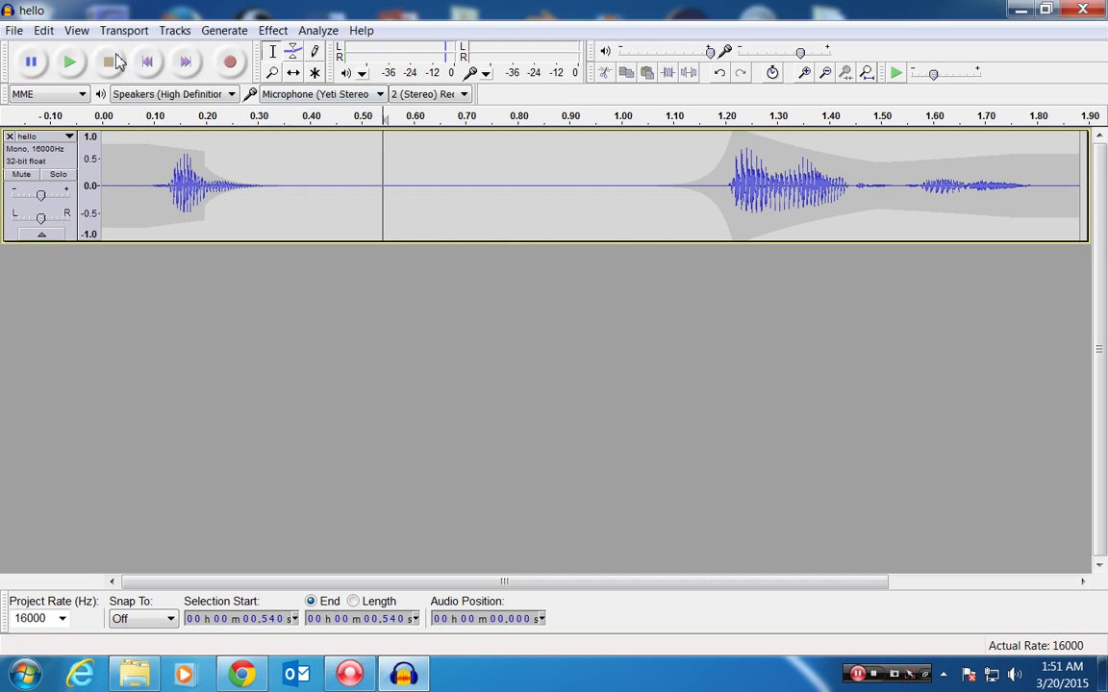
left_click(73, 63)
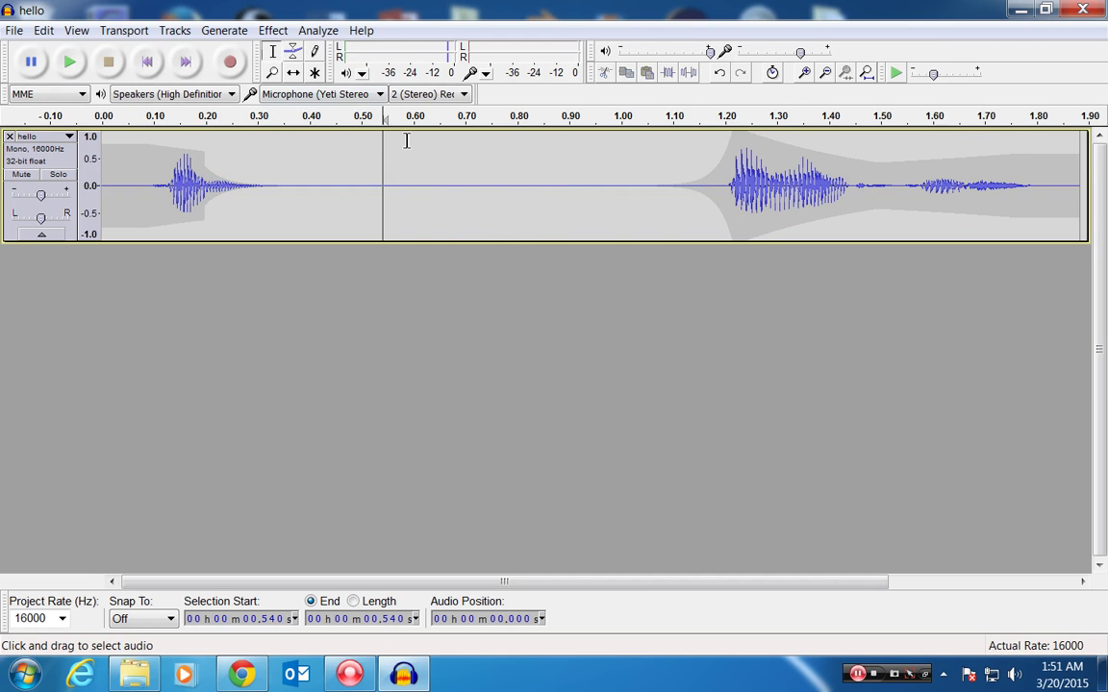
left_click(588, 159)
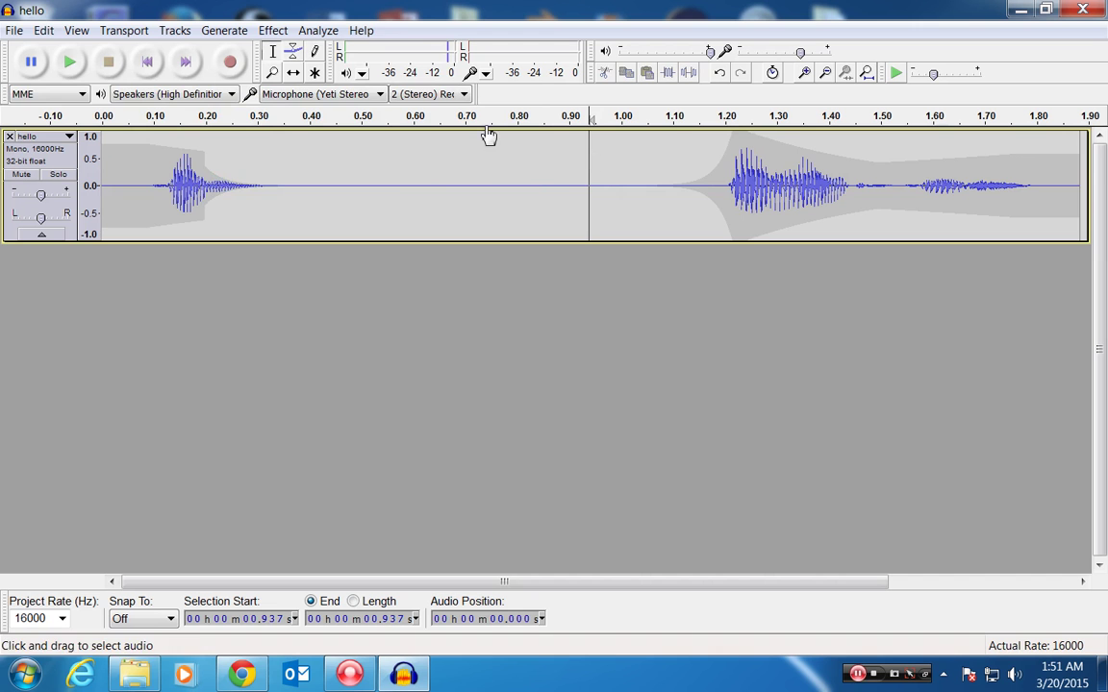
left_click(69, 63)
left_click(143, 163)
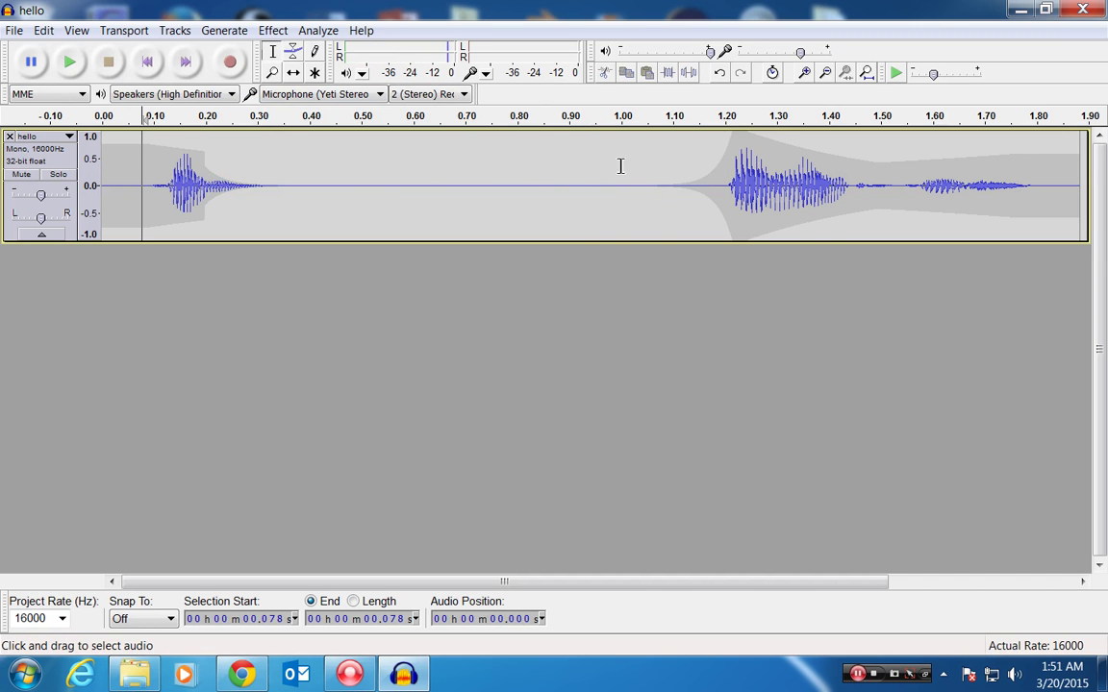
Step: Silence the track's ending from about 1.45 s onward with the Envelope tool, checking the fade by playback
left_click(293, 51)
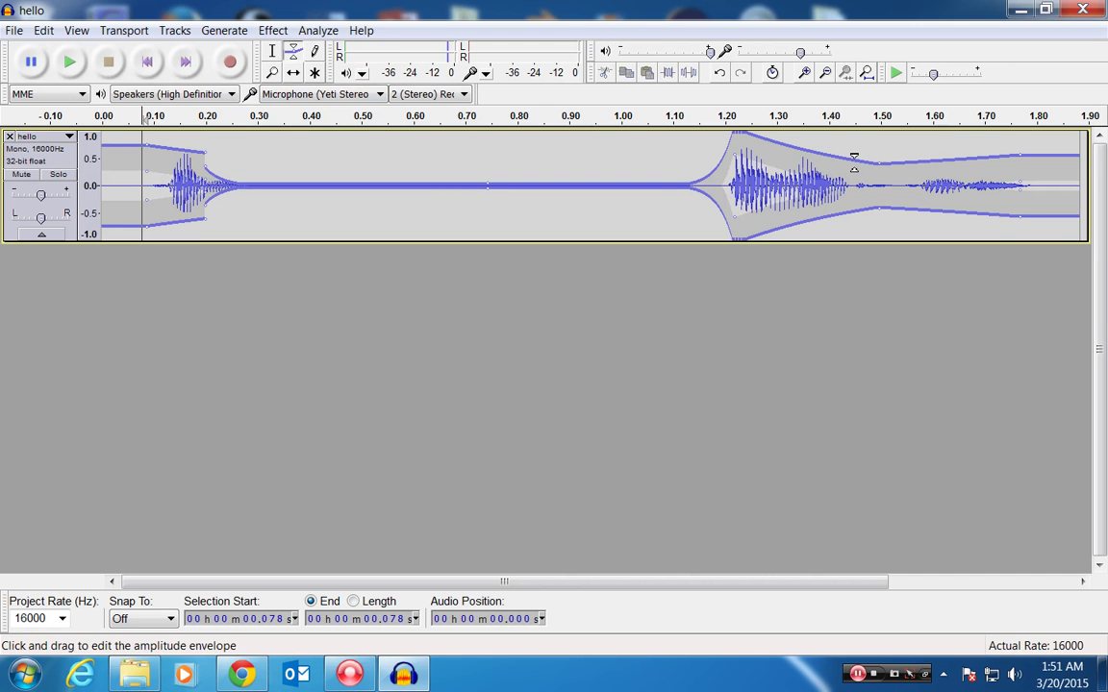
mouse_move(885, 170)
left_mouse_down()
mouse_move(879, 188)
mouse_move(901, 158)
left_mouse_up()
left_click_drag(930, 157, 931, 160)
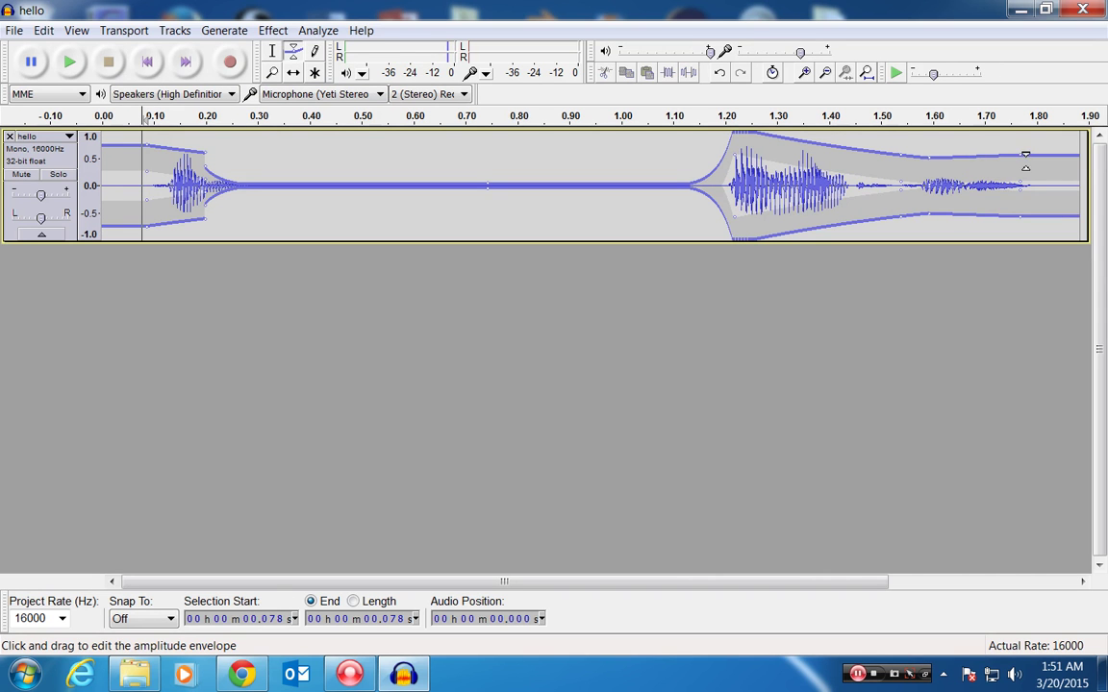
left_click_drag(1024, 155, 1021, 185)
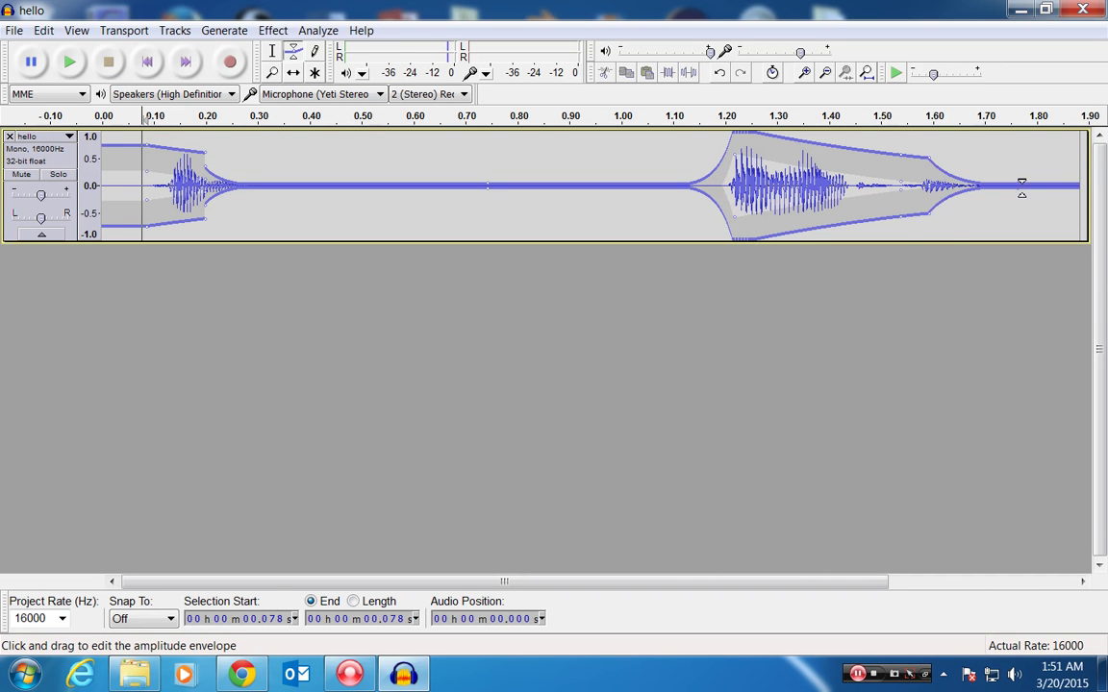
left_click_drag(922, 154, 942, 208)
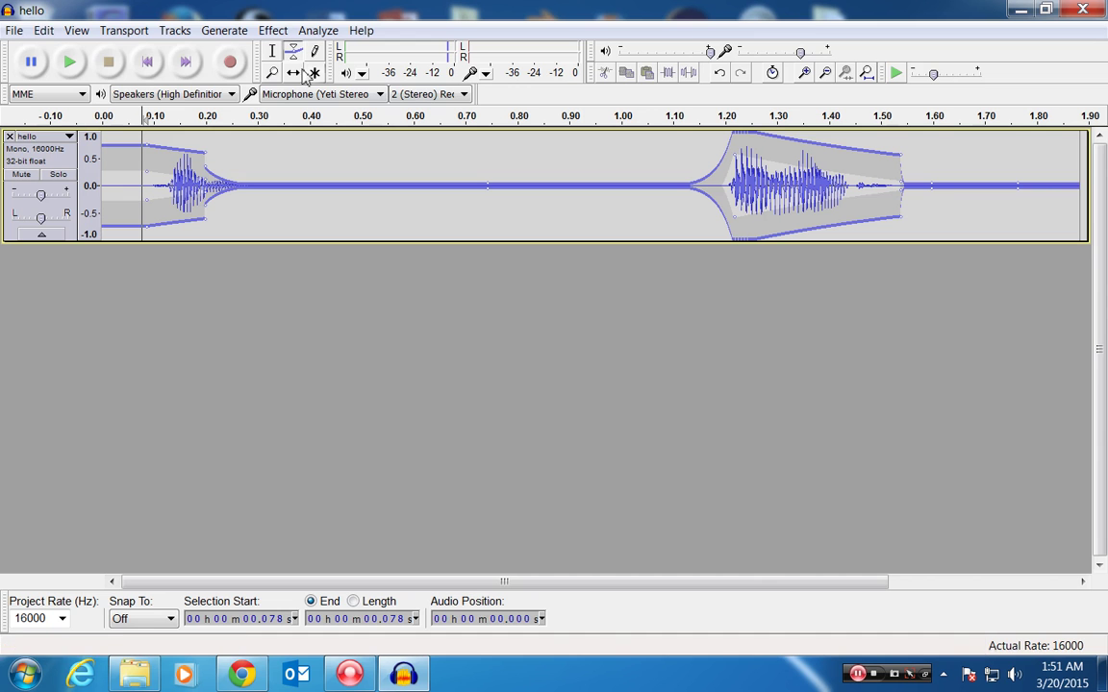
left_click(67, 64)
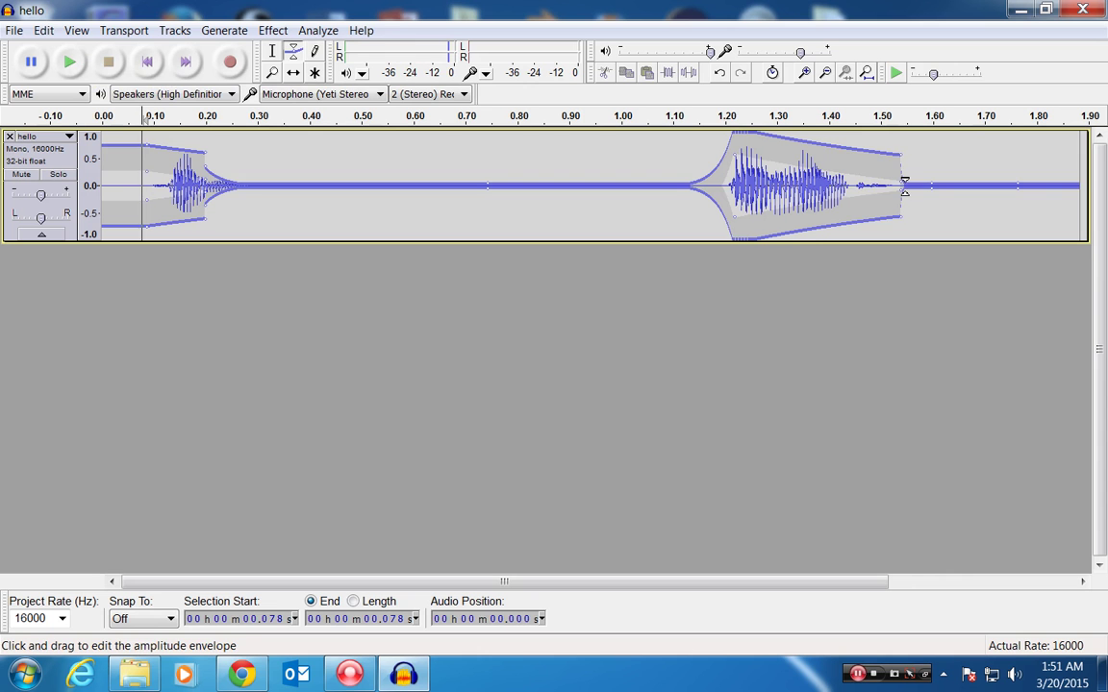
left_click_drag(904, 185, 852, 181)
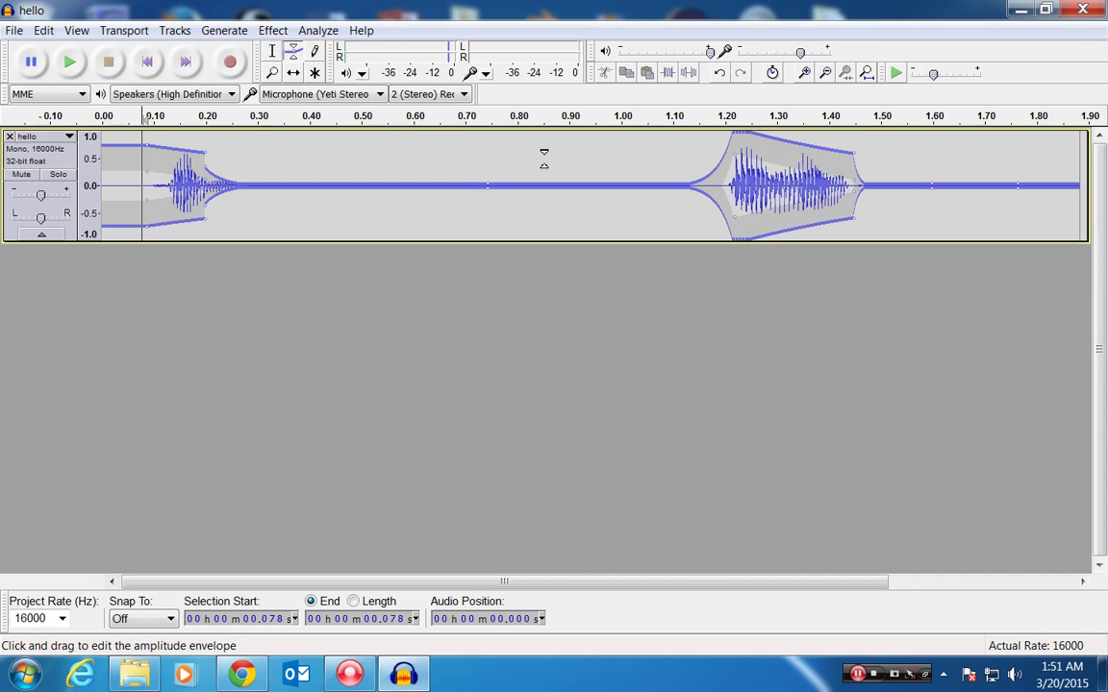
Step: Select the first sound with the Selection tool, from the track's start to about 0.35 s
left_click(274, 53)
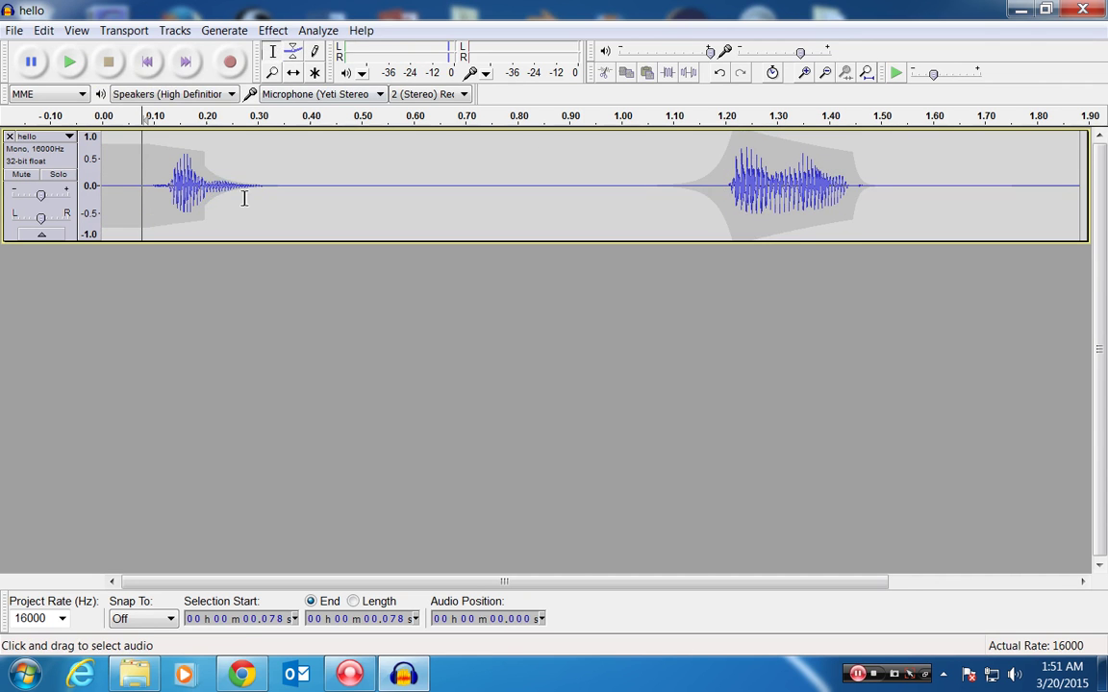
left_click_drag(284, 192, 96, 197)
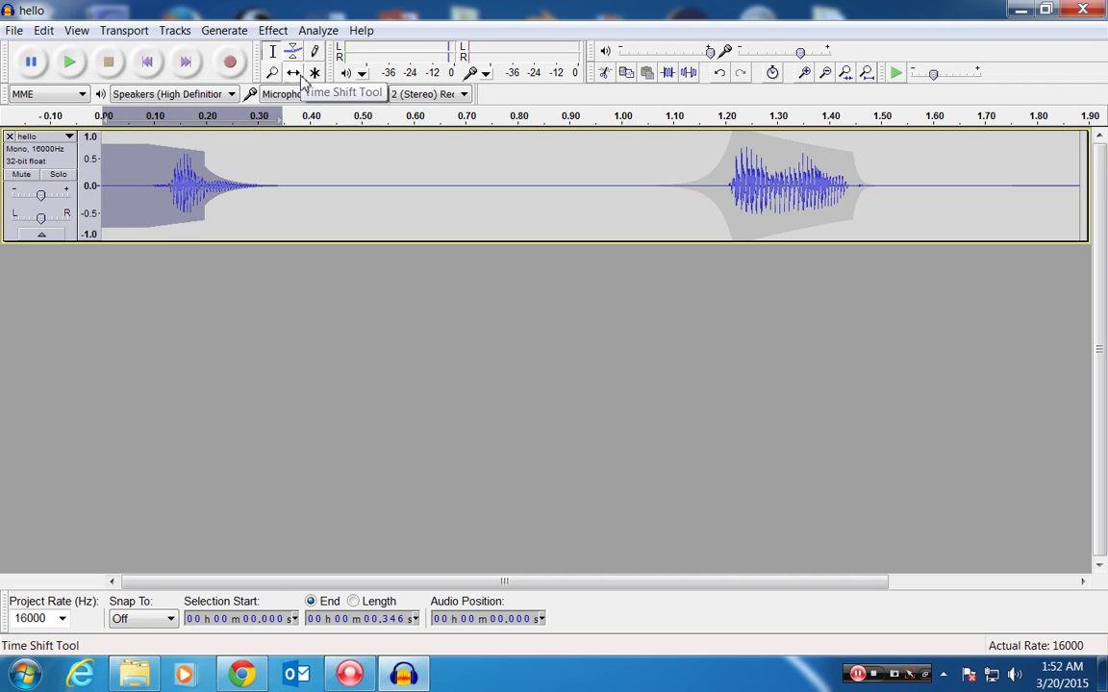
Step: Move the hello clip very slightly earlier on the timeline with the Time Shift tool
left_click(300, 78)
mouse_move(190, 193)
left_mouse_down()
mouse_move(176, 189)
mouse_move(258, 187)
mouse_move(189, 183)
left_mouse_up()
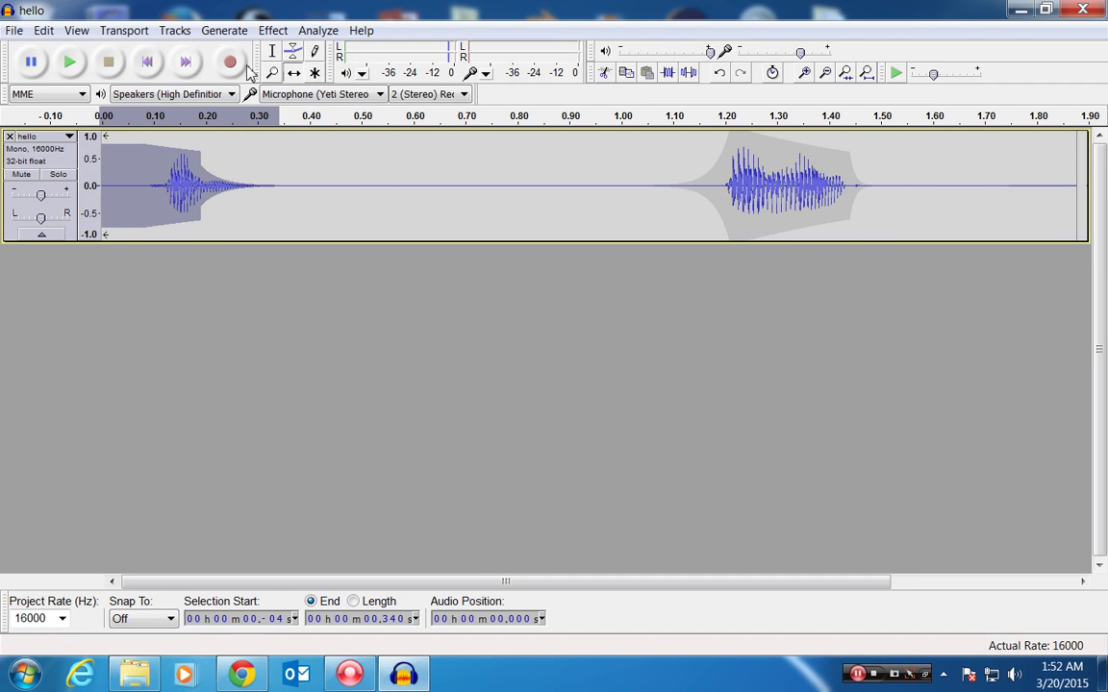
Step: Select the first sound from the track's start to about 0.38 s and try cutting it
left_click(273, 51)
left_click_drag(300, 191, 89, 137)
left_click(44, 29)
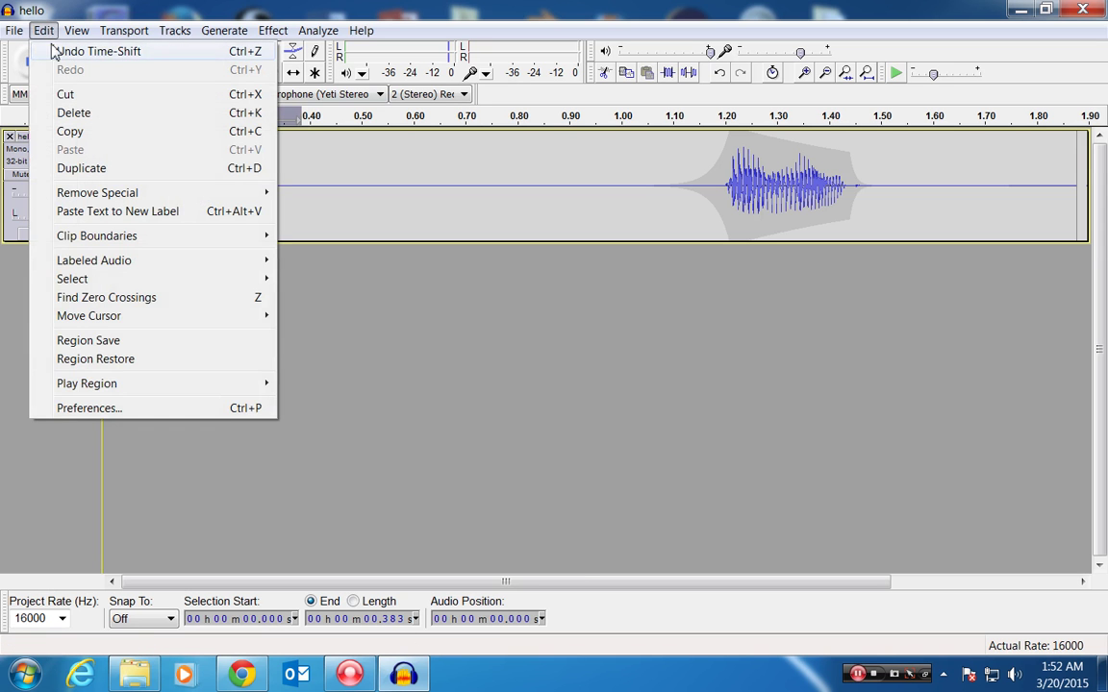
left_click(68, 96)
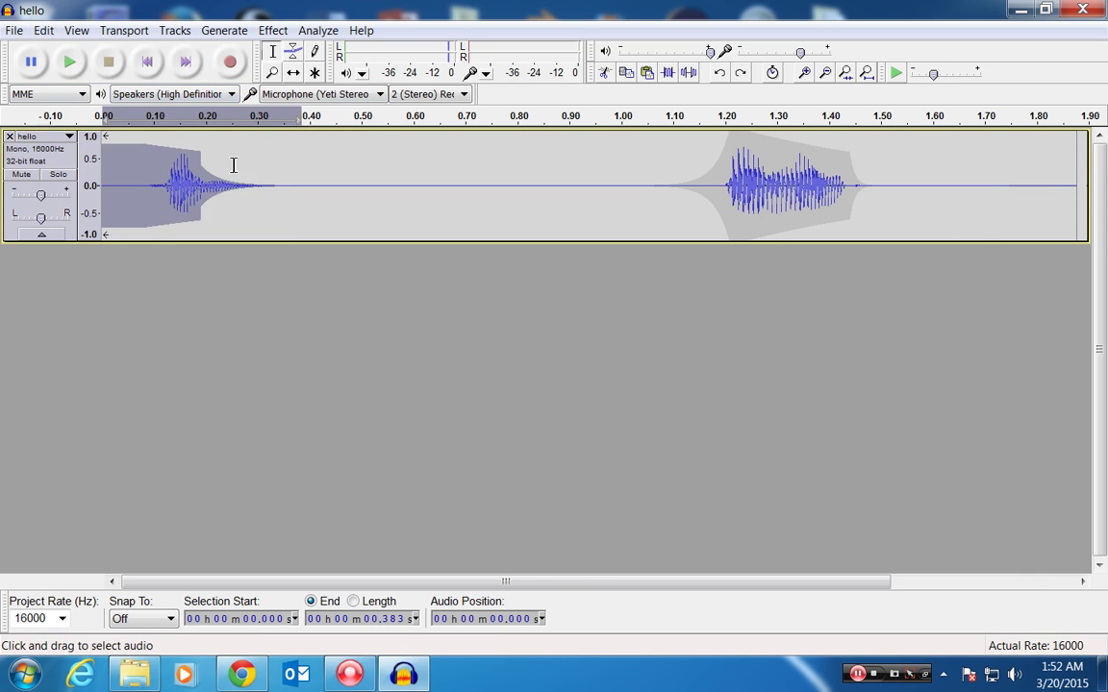
Step: Select the first sound from the track's start to about 0.36 s and duplicate it onto a new track
left_click_drag(268, 188, 101, 177)
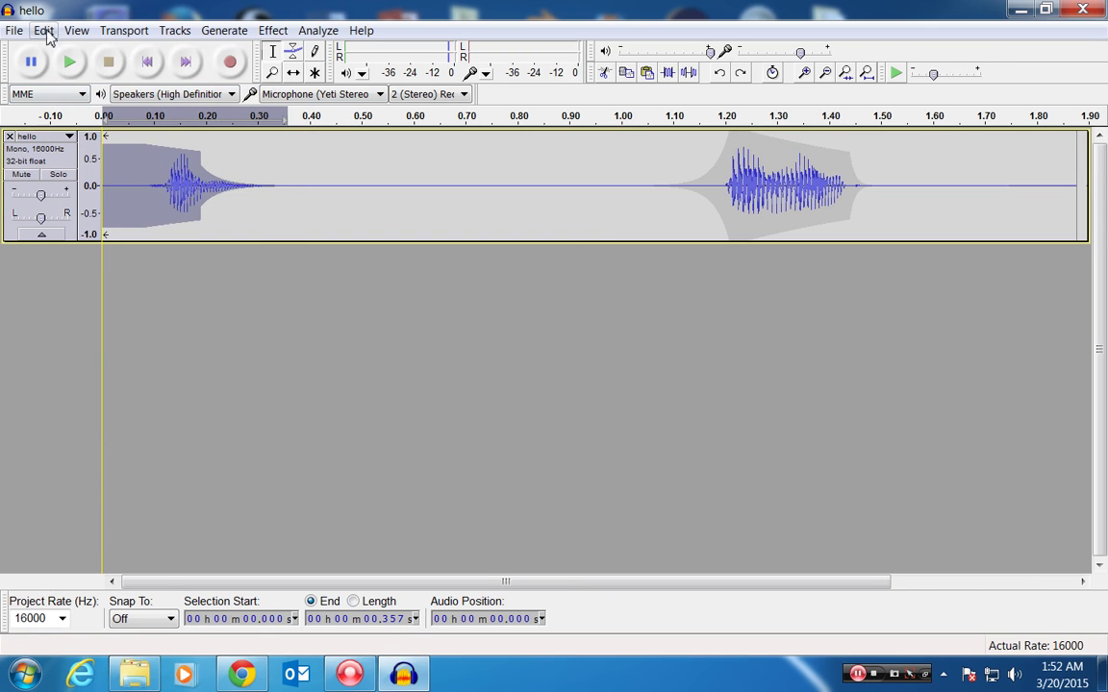
left_click(43, 30)
left_click(81, 168)
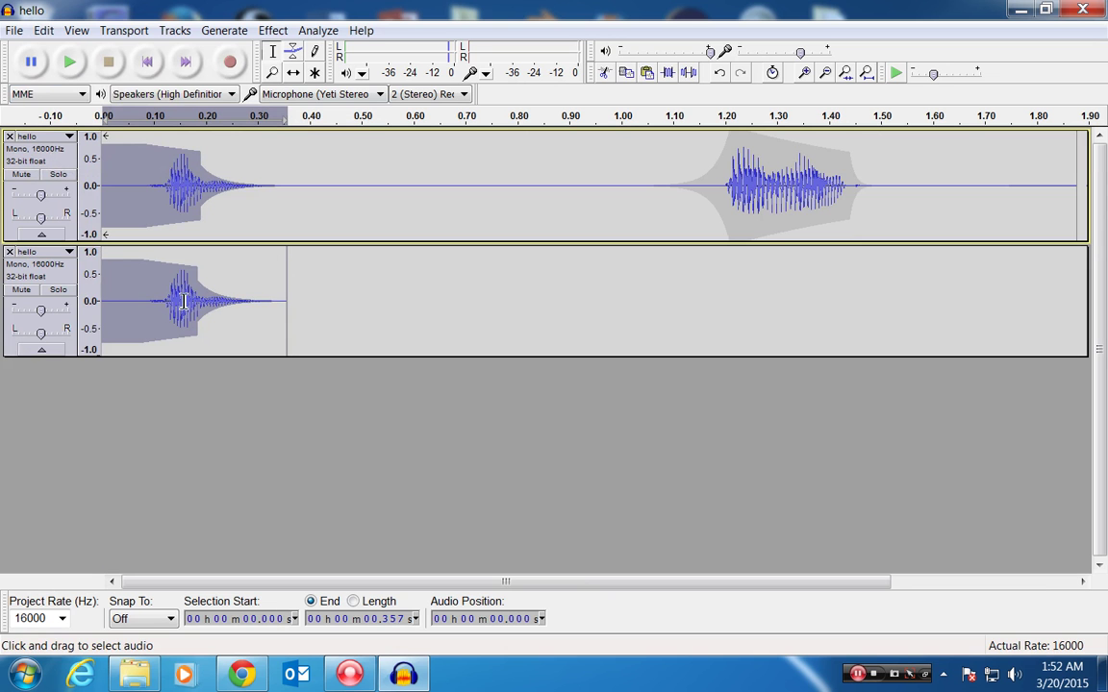
Step: Try moving the duplicated clip along the timeline with the Time Shift tool, and undo the move
left_click(293, 73)
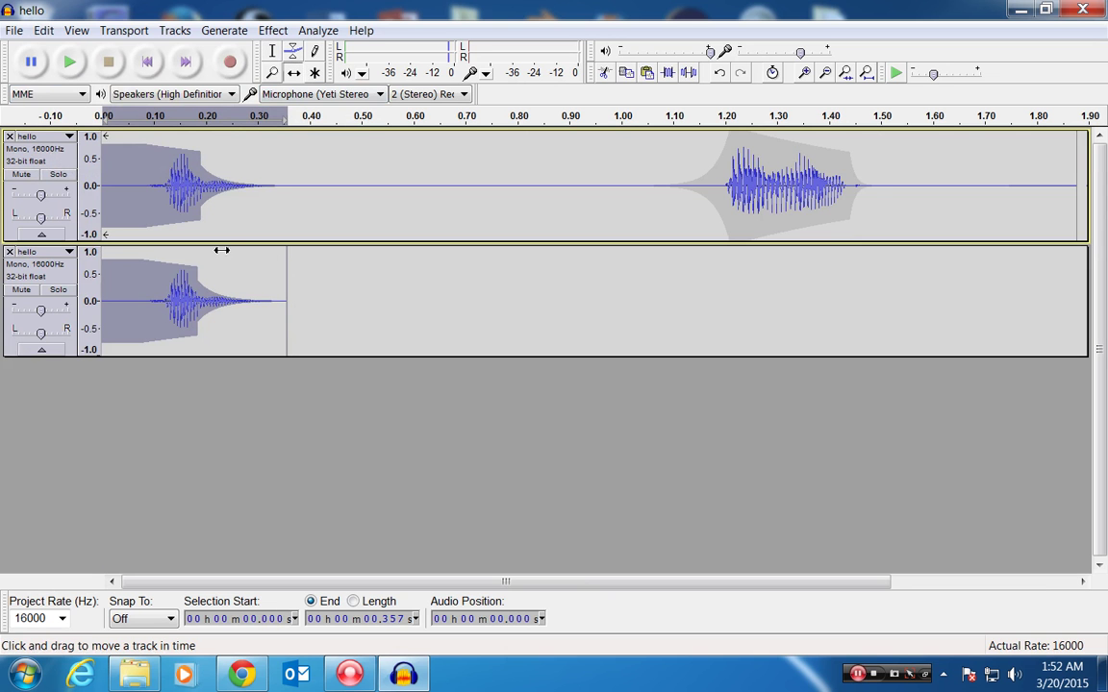
left_click_drag(217, 250, 332, 299)
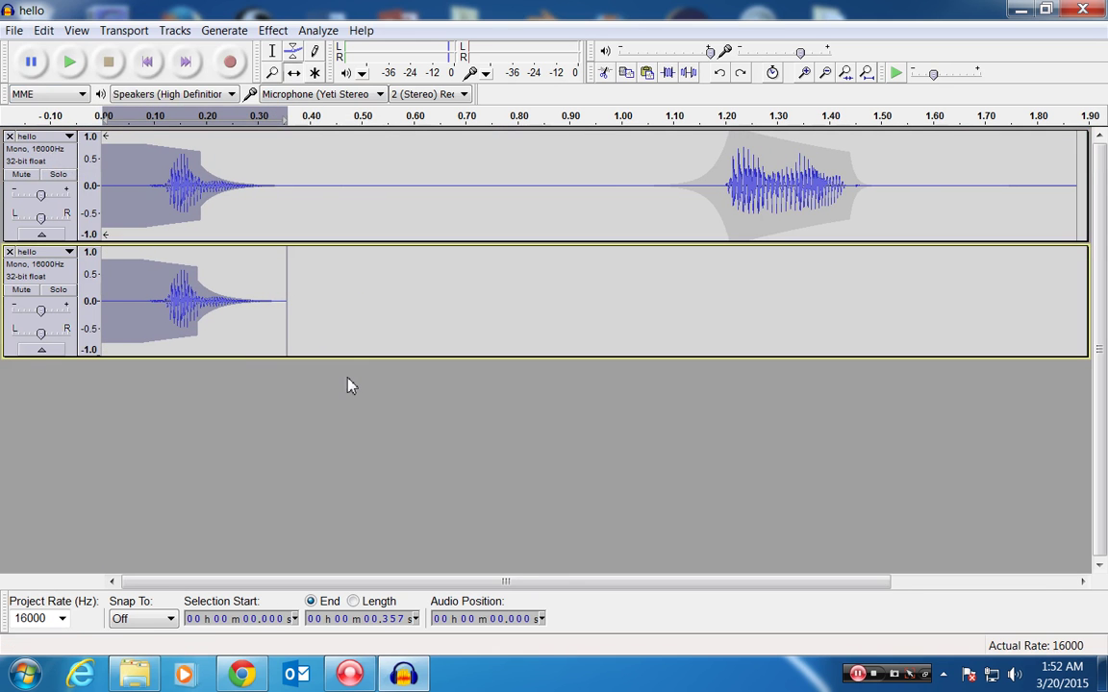
left_click_drag(184, 288, 213, 309)
key("ctrl+z")
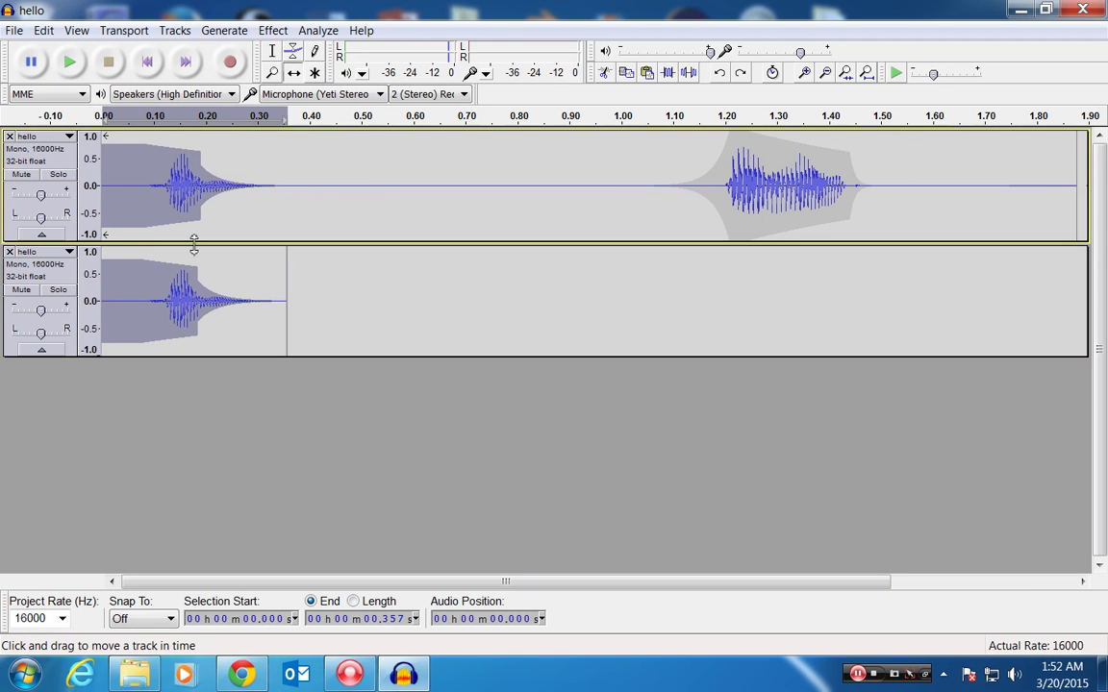
Step: Shift the selected clips in both tracks to about 0.19 s with the Time Shift tool, undo it, and repeat the trial
left_click(272, 51)
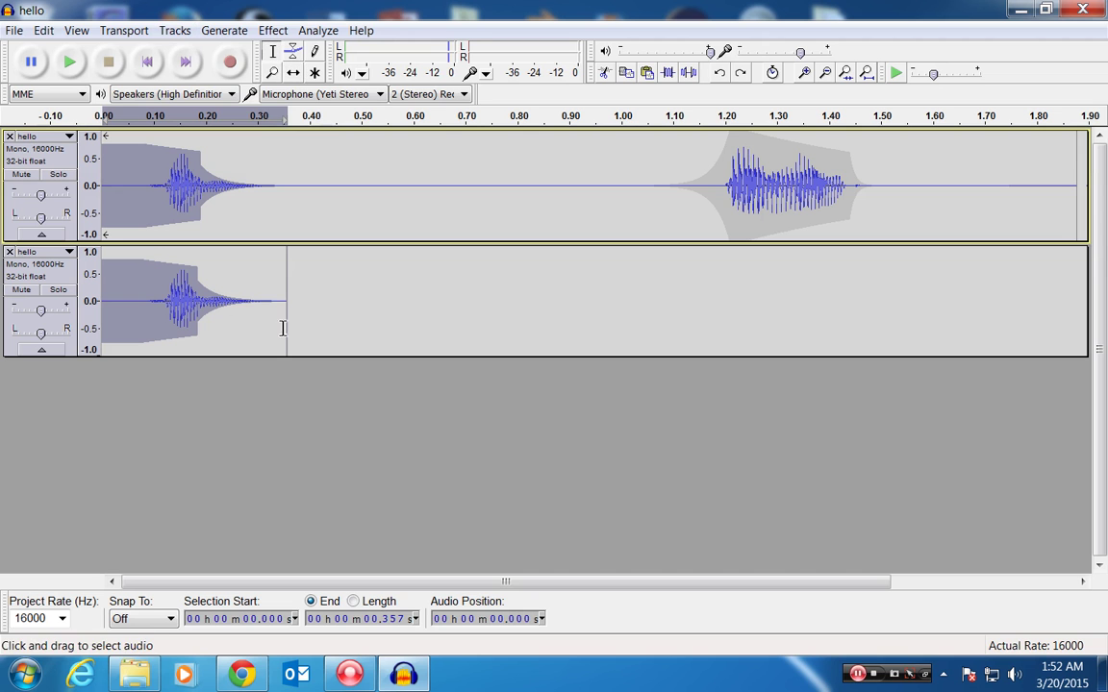
left_click(293, 73)
left_click(198, 290)
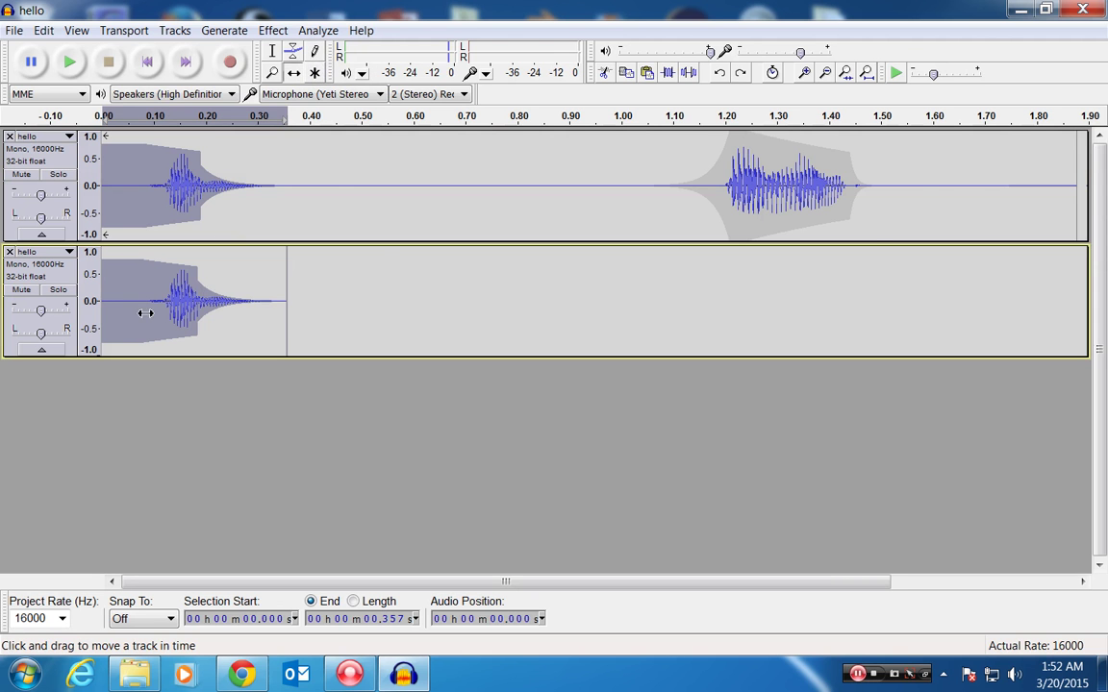
left_click_drag(144, 313, 226, 310)
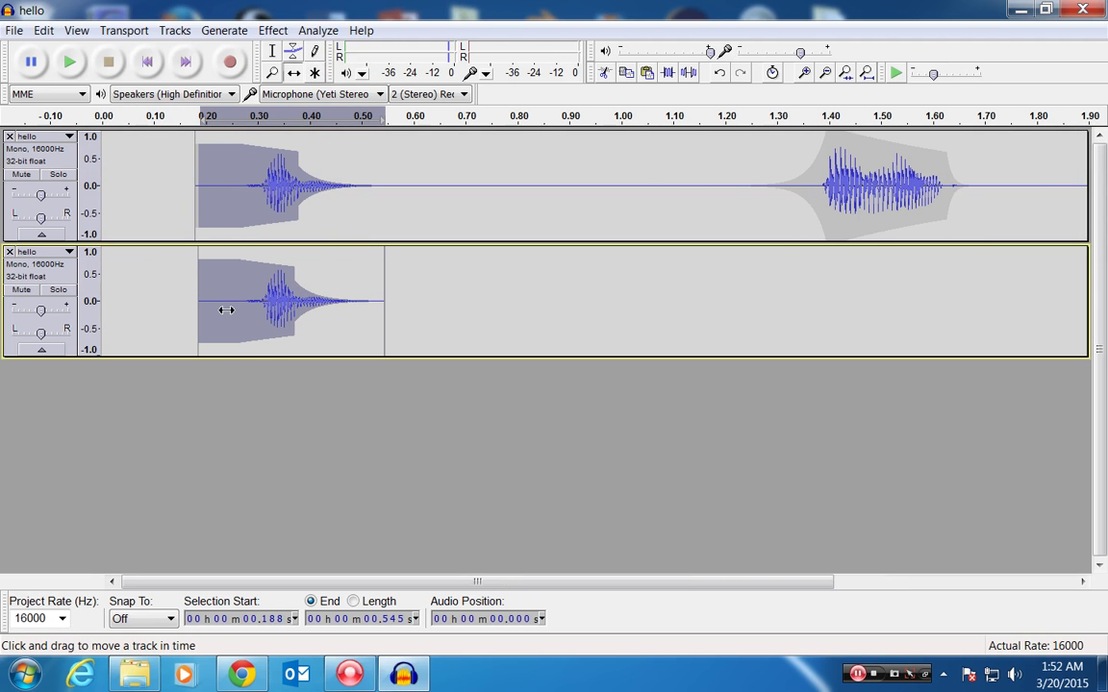
key("ctrl+z")
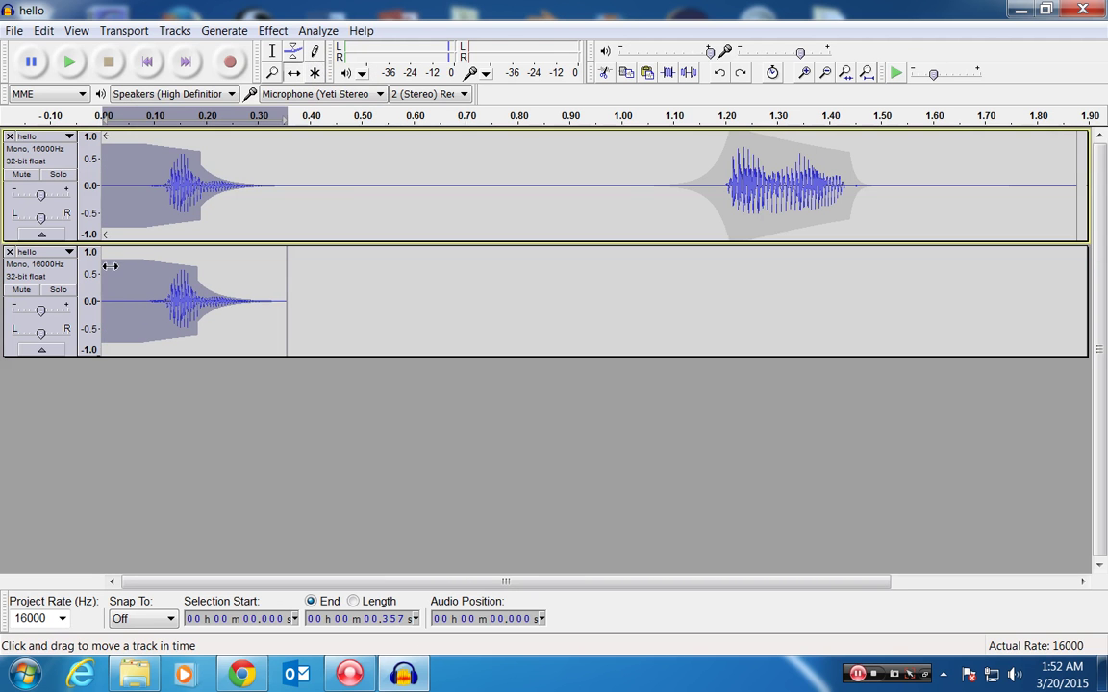
left_click_drag(110, 267, 198, 291)
key("ctrl+z")
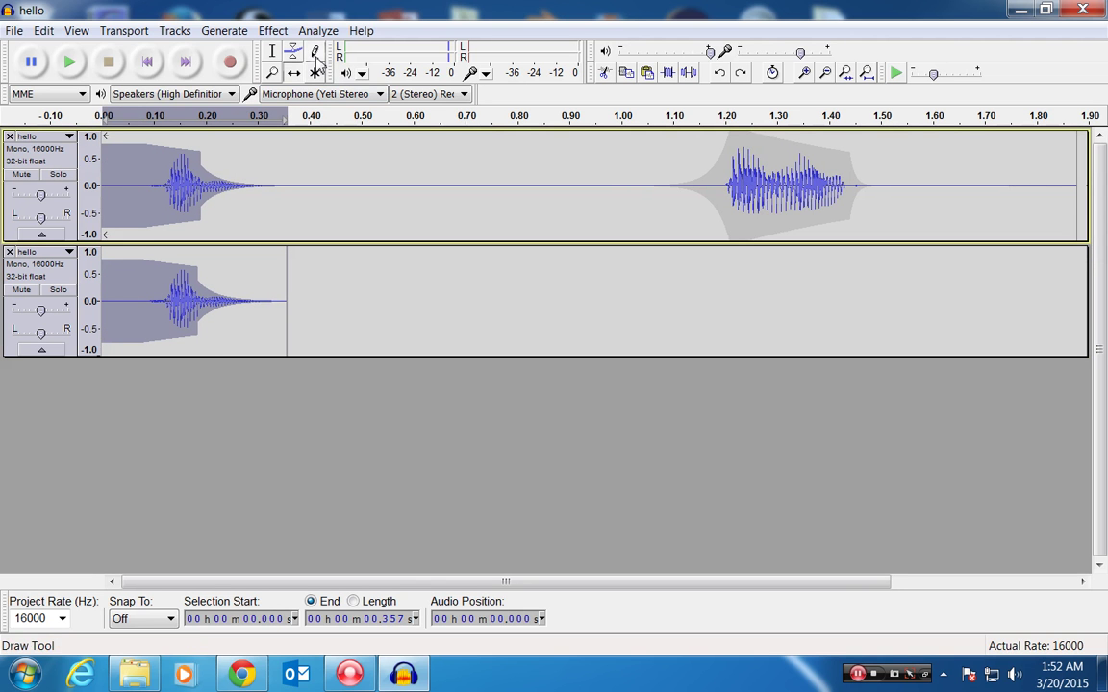
Step: Zoom in and out around the first sound with the Zoom tool until the timeline spans about one minute
left_click(272, 72)
left_click(199, 183)
right_click(202, 190)
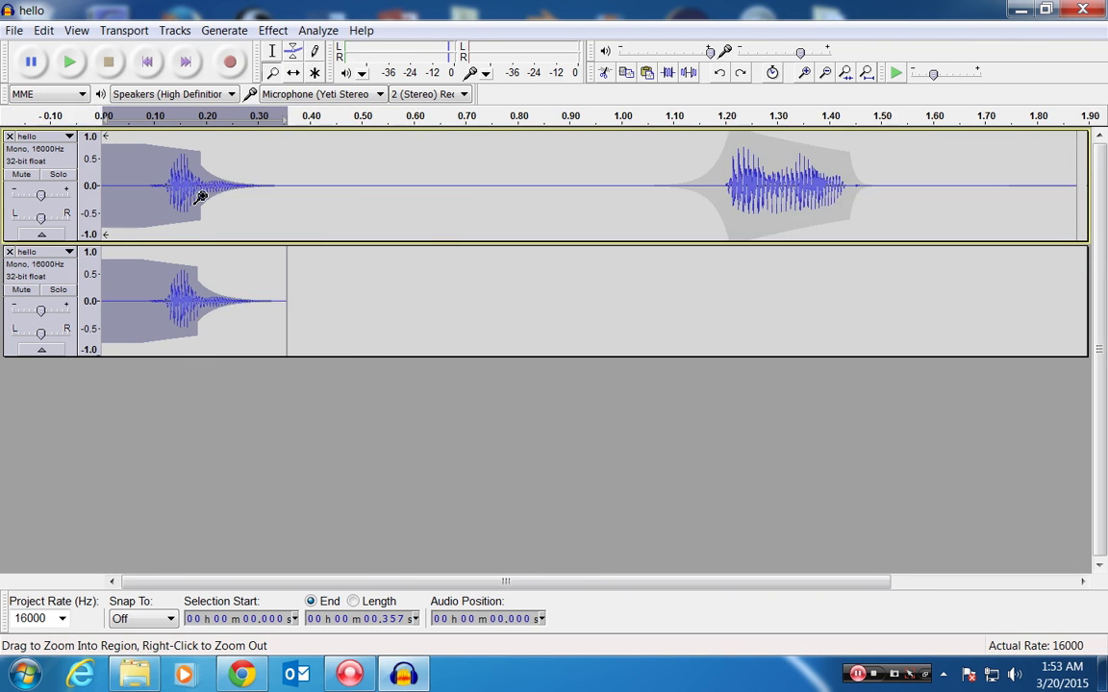
right_click(200, 196)
left_click(195, 196)
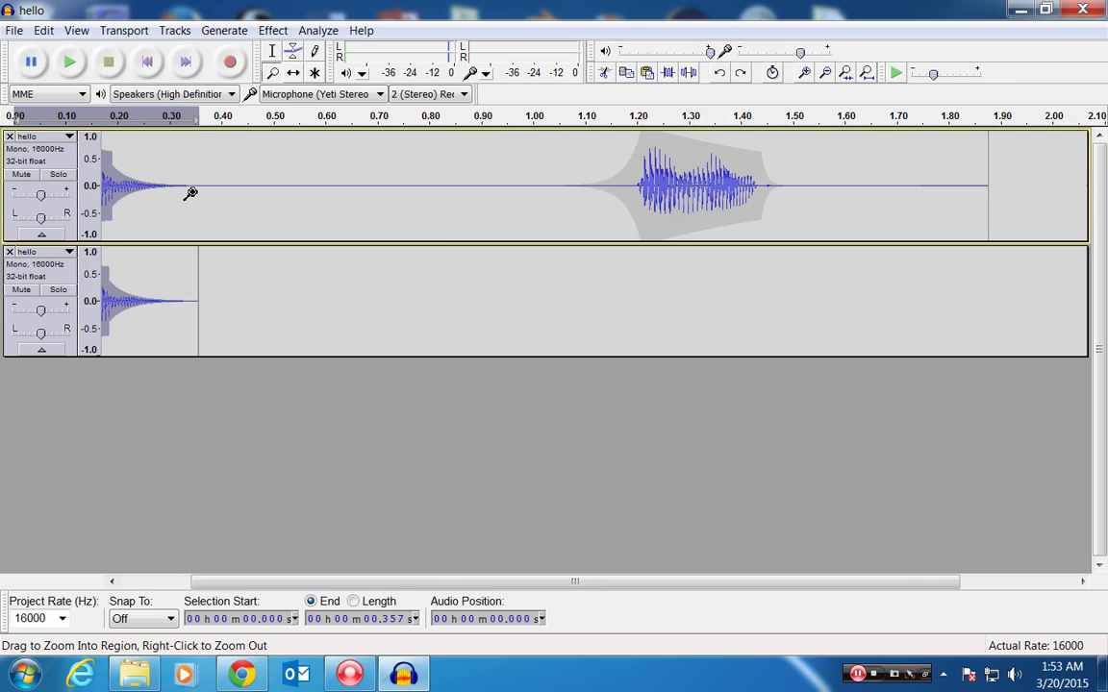
left_click(190, 193)
right_click(173, 188)
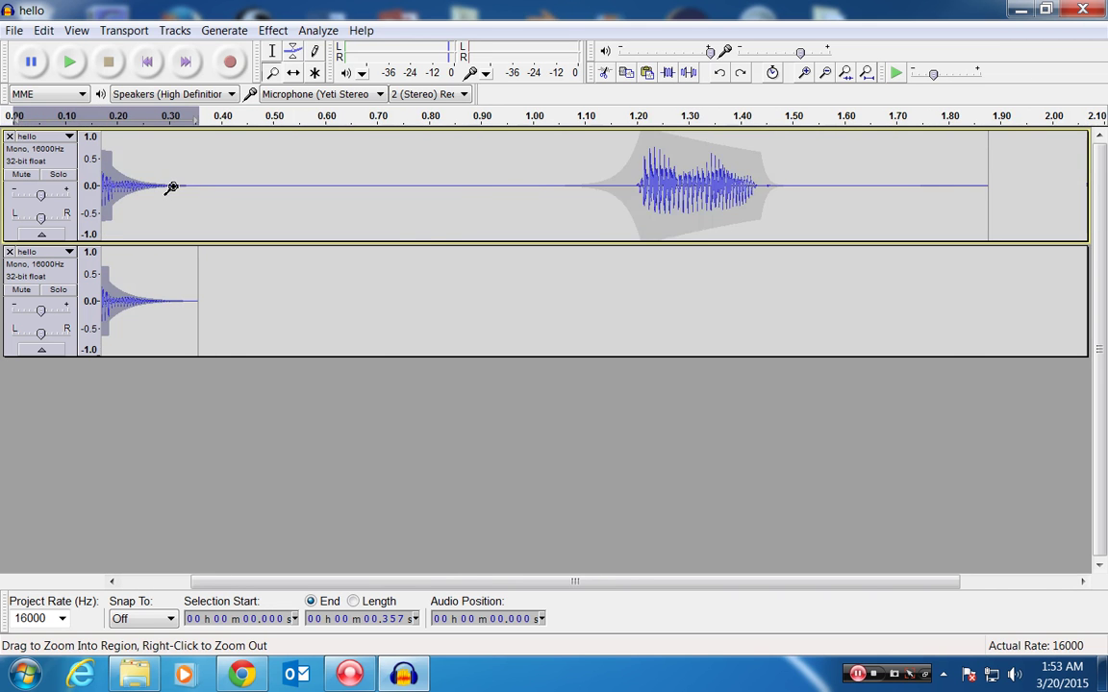
right_click(171, 186)
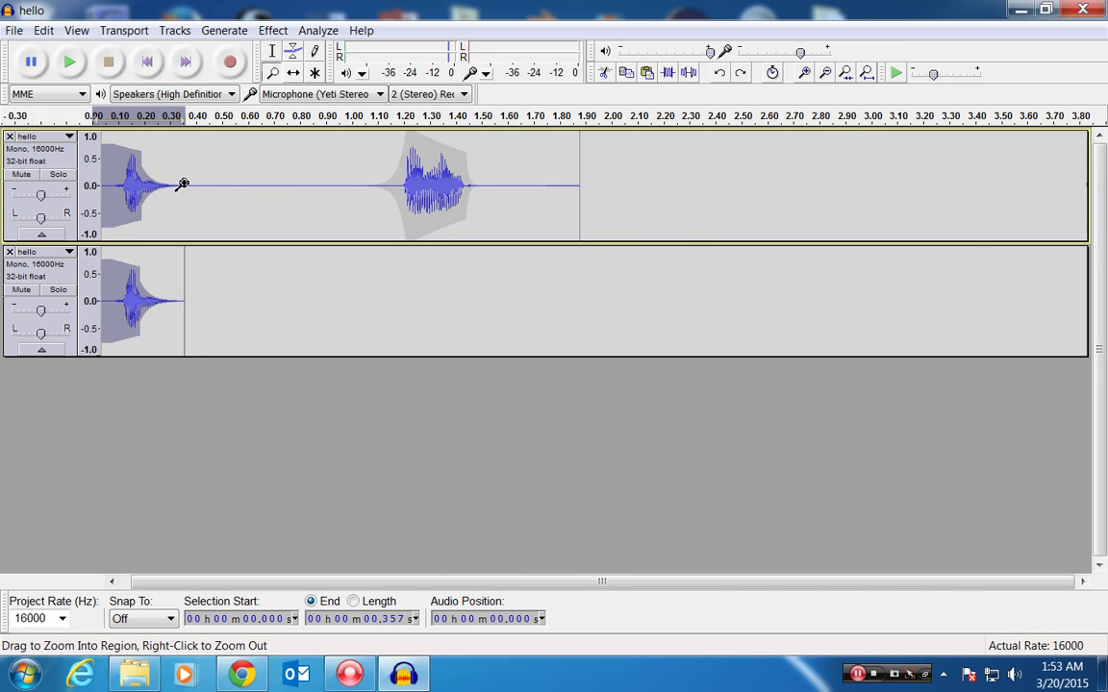
right_click(183, 183)
right_click(183, 184)
right_click(150, 183)
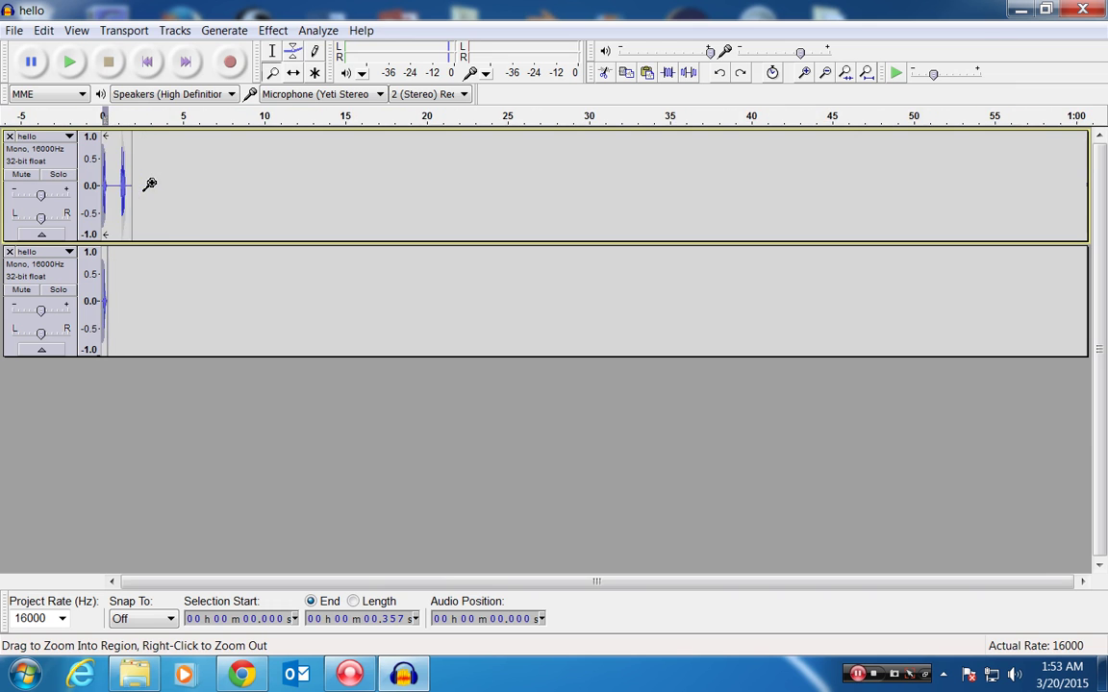
Step: Zoom in to sample level on the silent stretch near 0.915 s and play the selection
left_click(108, 182)
left_click(122, 182)
left_click(132, 182)
left_click_drag(156, 183, 183, 183)
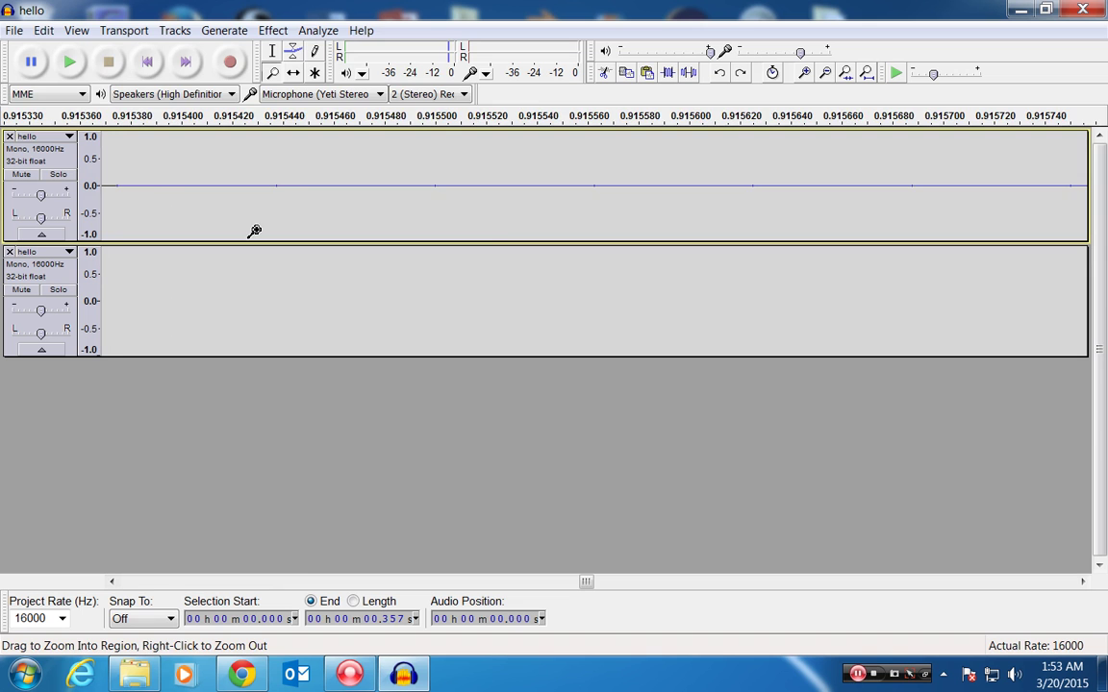
key("space")
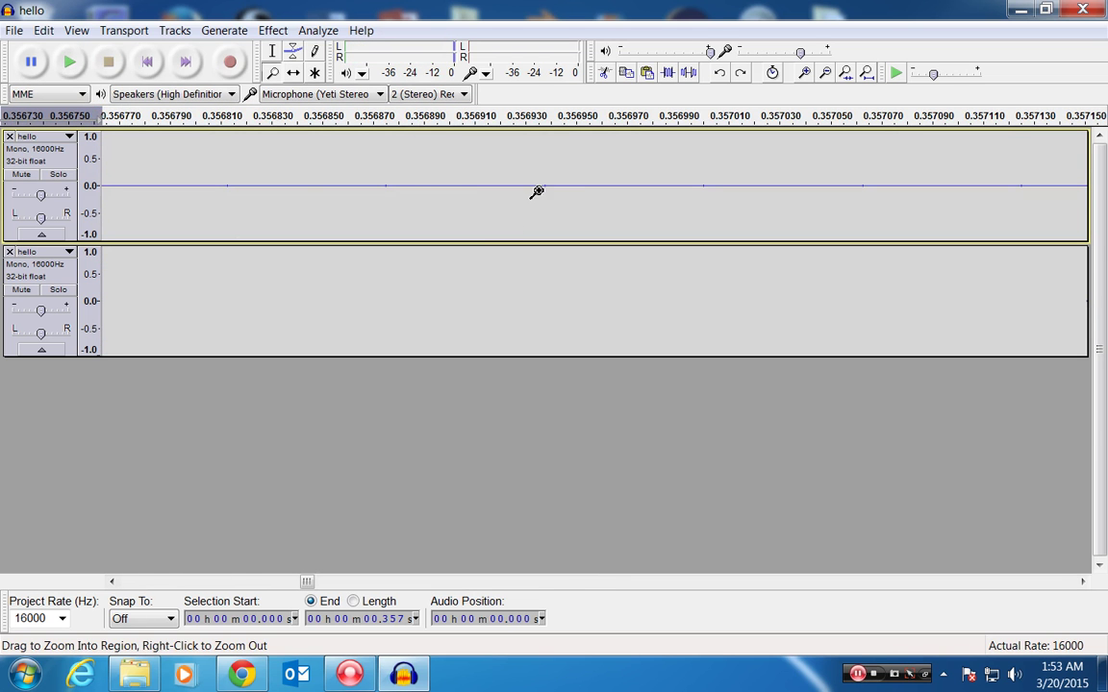
Step: Zoom the view to the selected first sound and play it
left_click(76, 30)
mouse_move(124, 30)
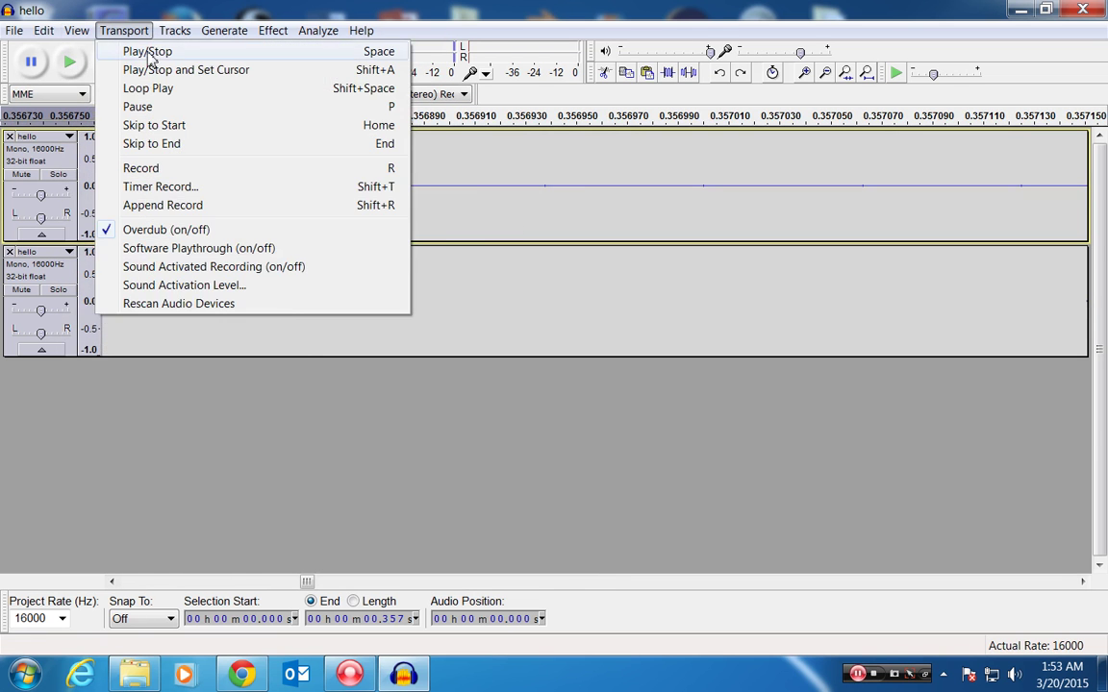
mouse_move(69, 29)
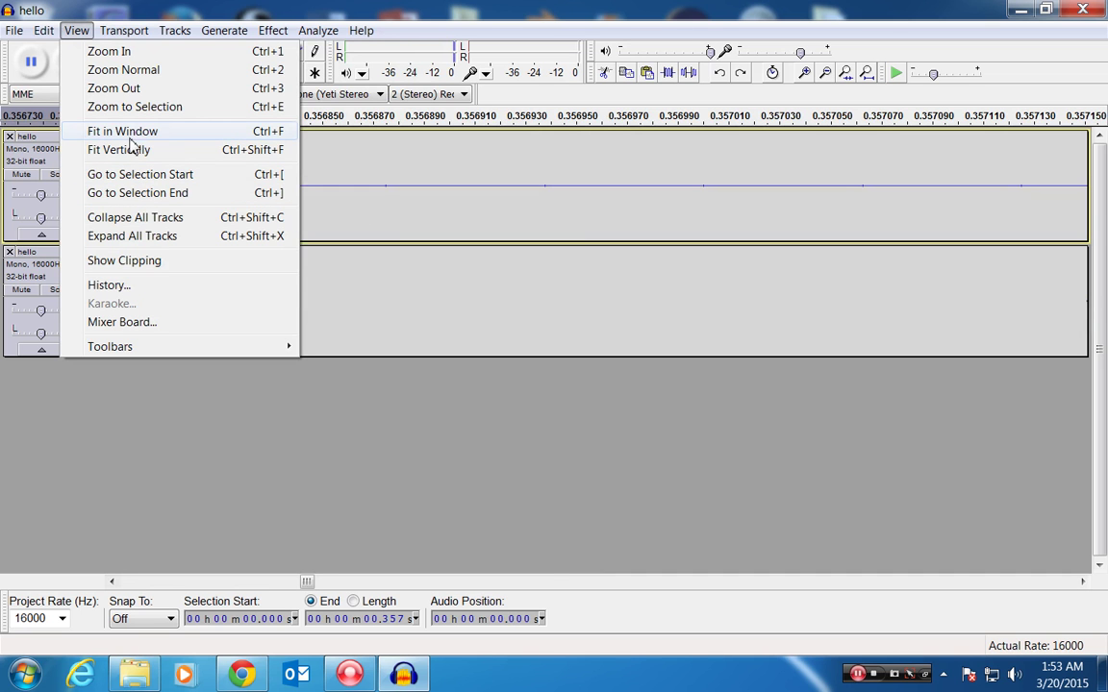
left_click(139, 107)
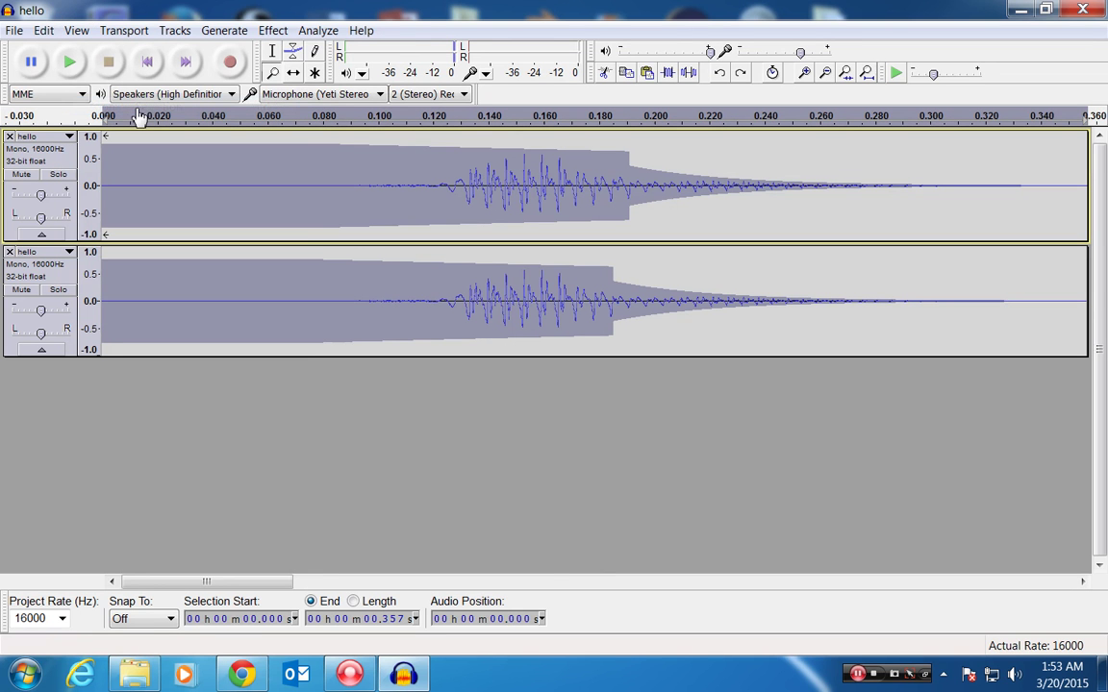
key("space")
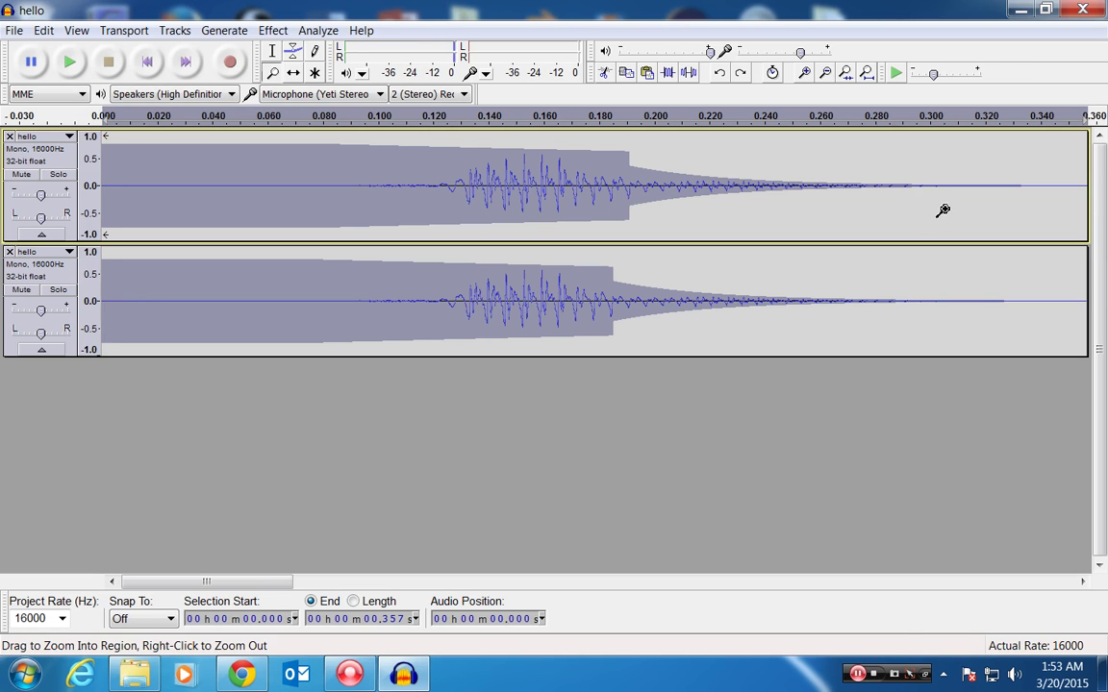
Step: Zoom the view out by one level and fit the whole project in the window
left_click(77, 30)
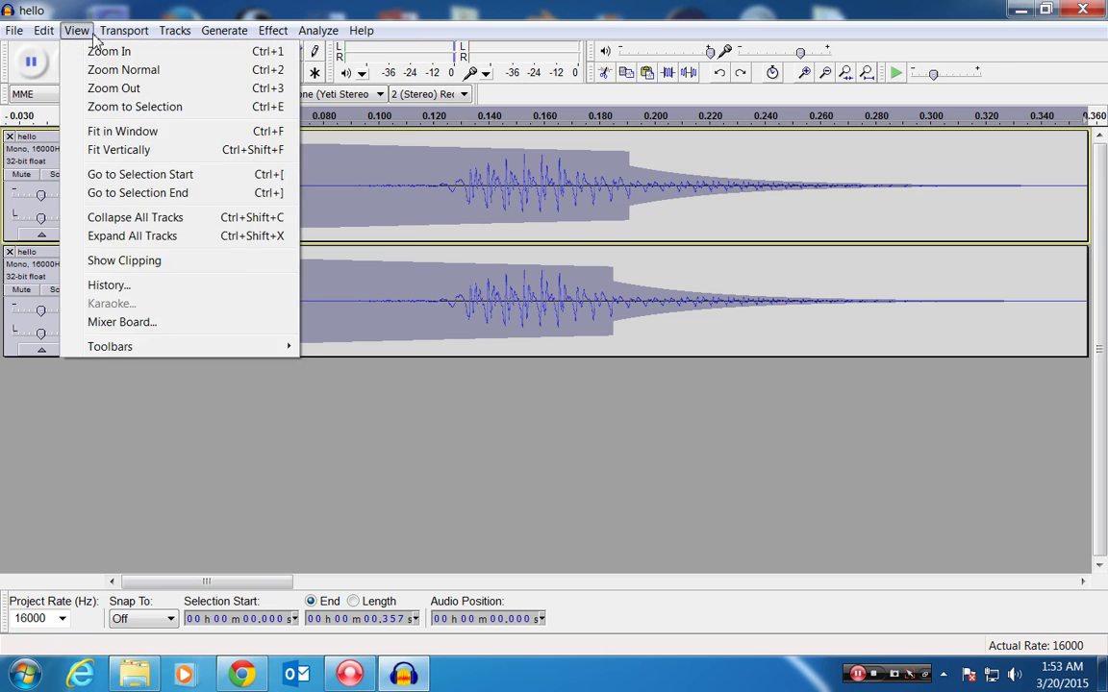
left_click(104, 88)
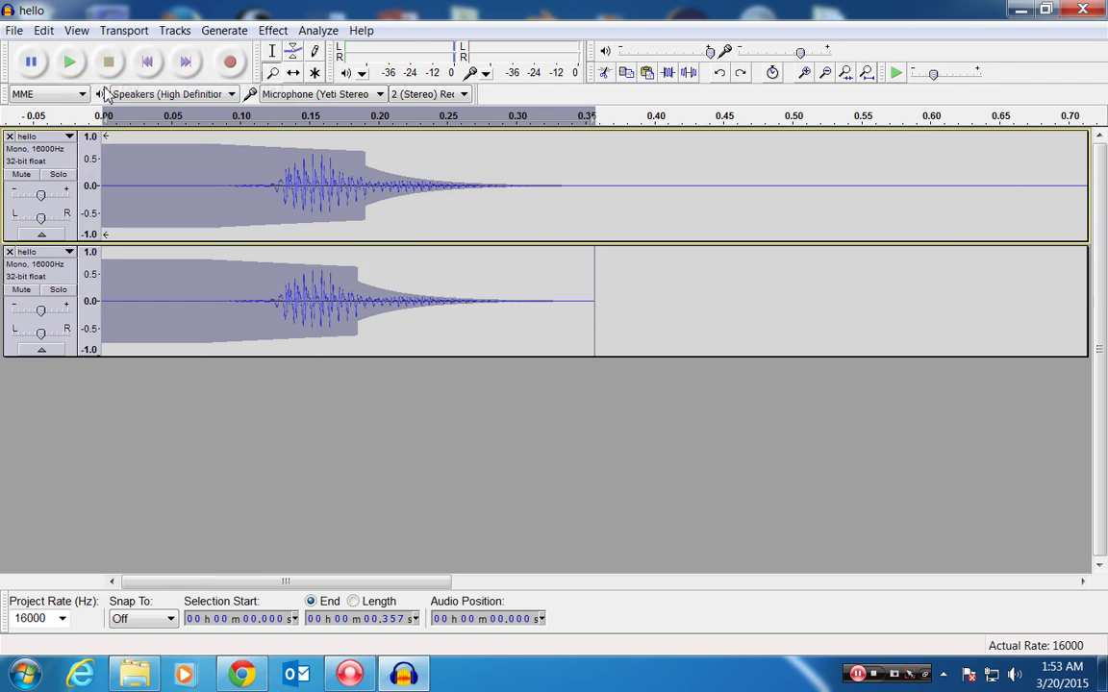
left_click(50, 35)
mouse_move(77, 32)
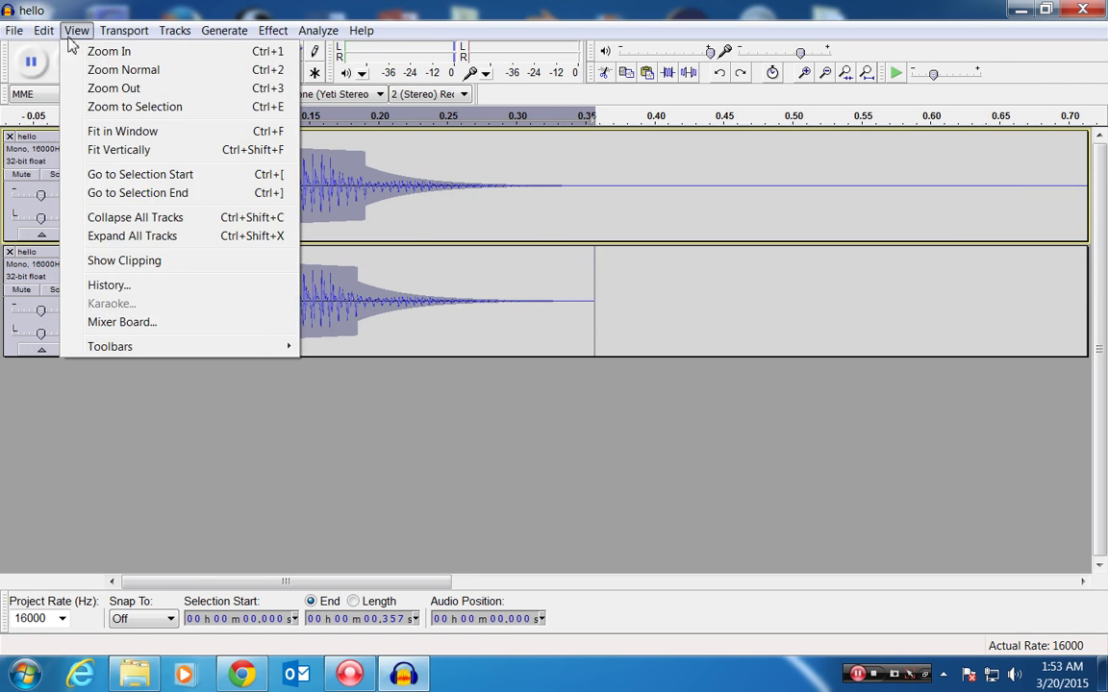
left_click(122, 132)
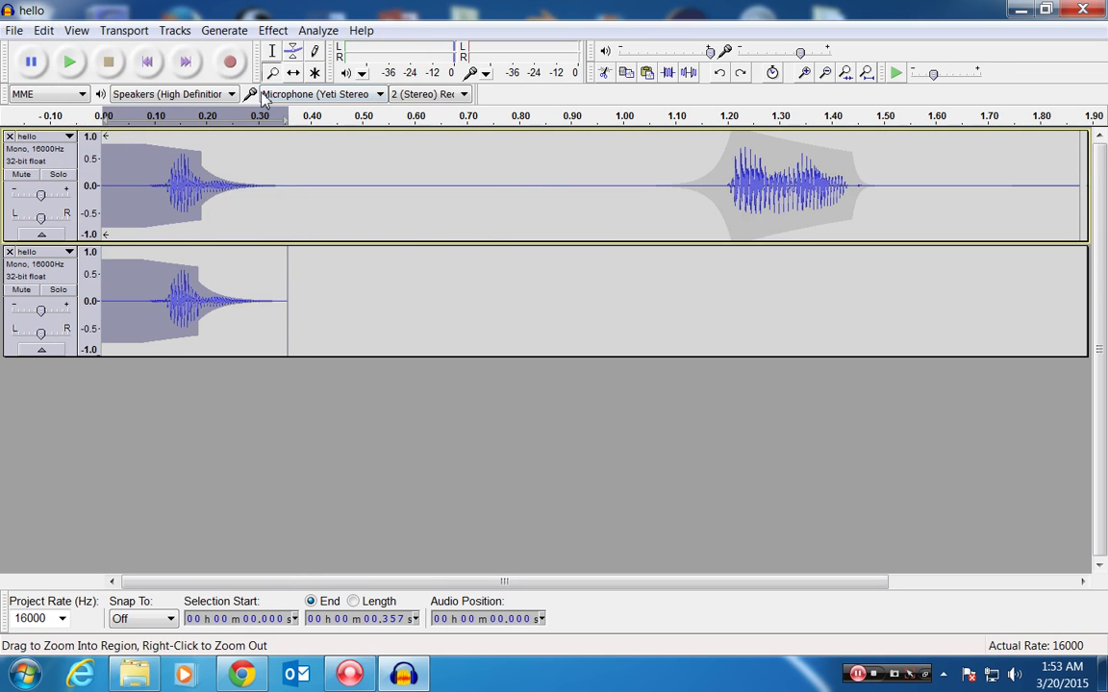
Step: Try the Draw tool on the upper track at about 0.39 s and dismiss the notice
left_click(314, 51)
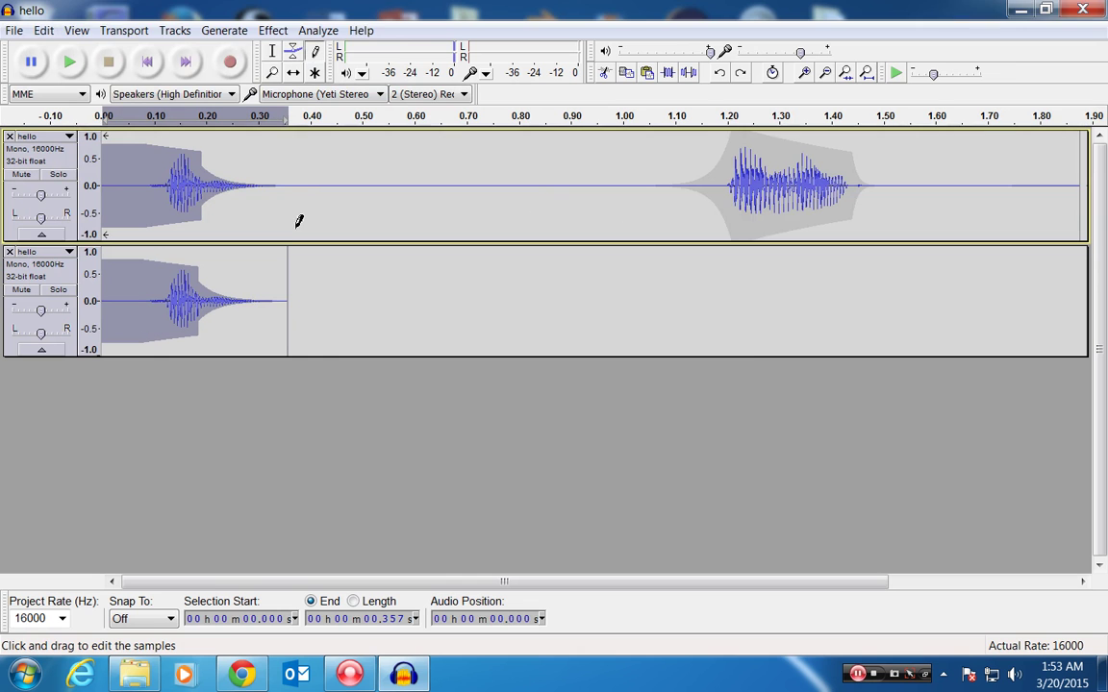
left_click(307, 188)
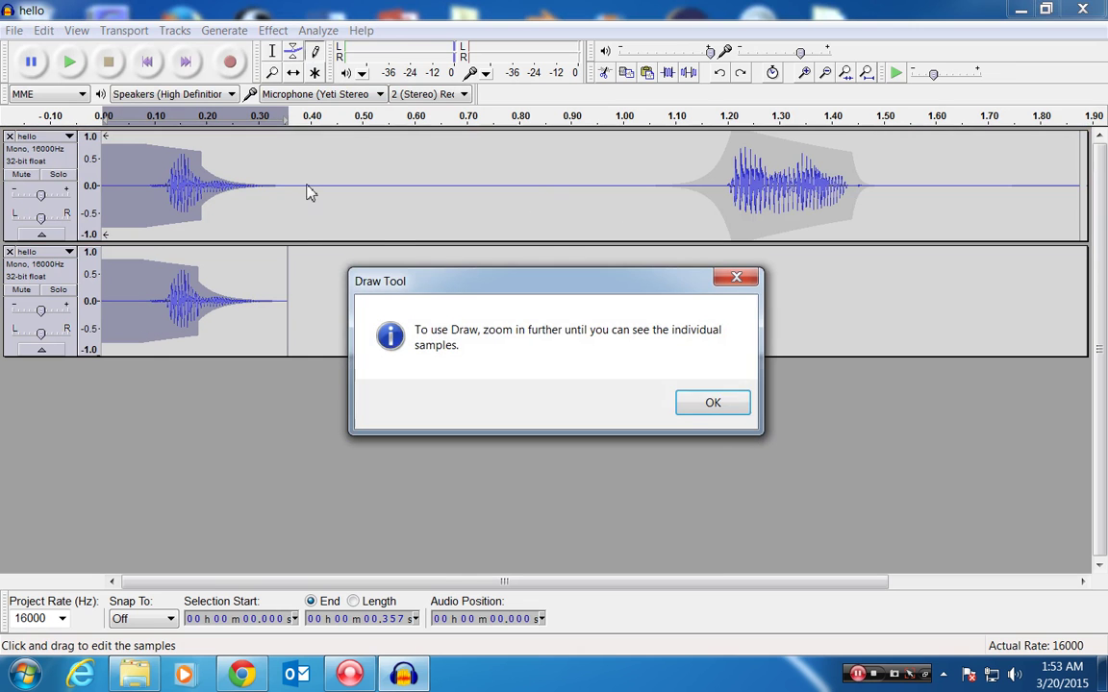
left_click(712, 405)
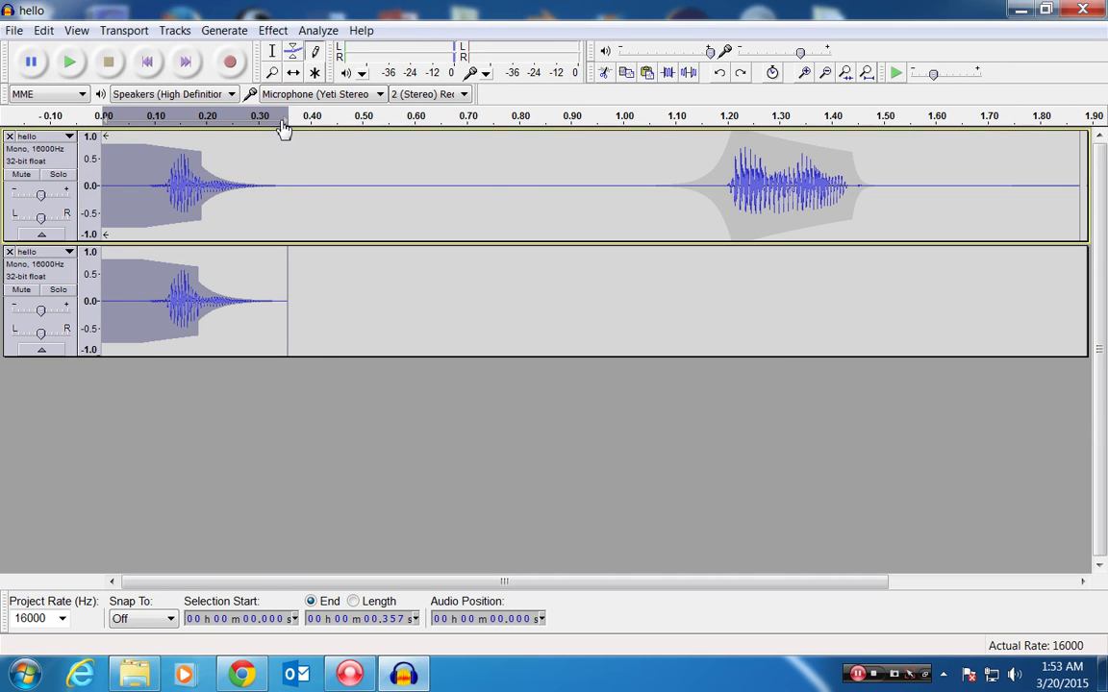
Step: Zoom in around 0.45 s on the upper track until individual samples show, activate the Draw tool, and start playback
left_click(272, 72)
left_click(338, 211)
left_click(339, 211)
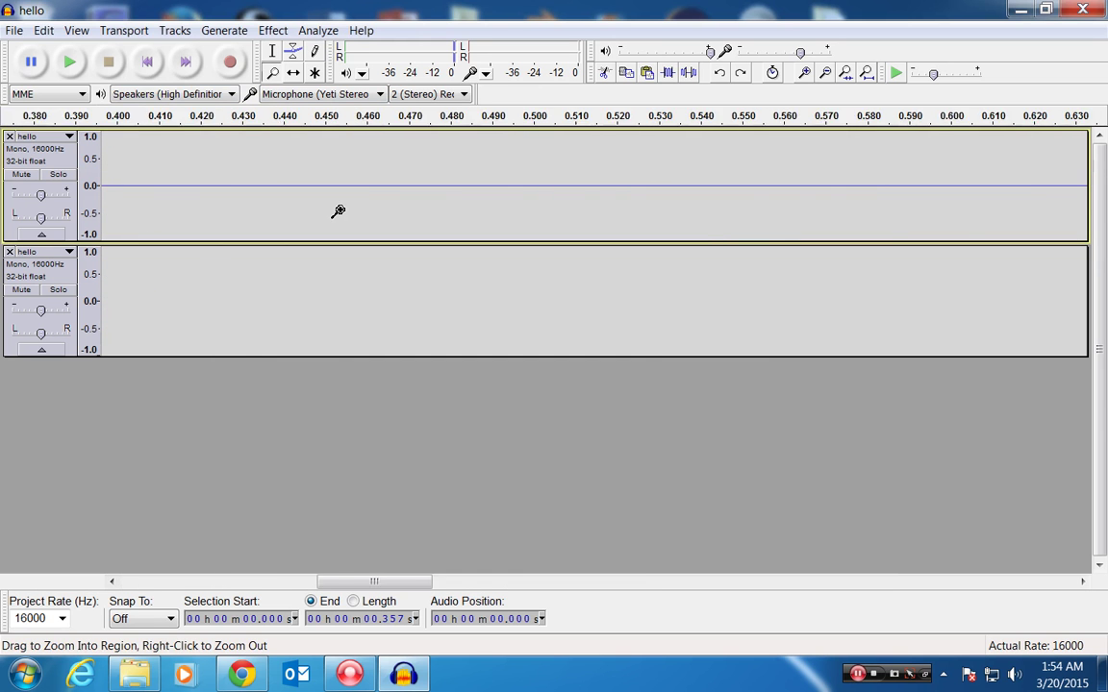
left_click(338, 211)
left_click(338, 211)
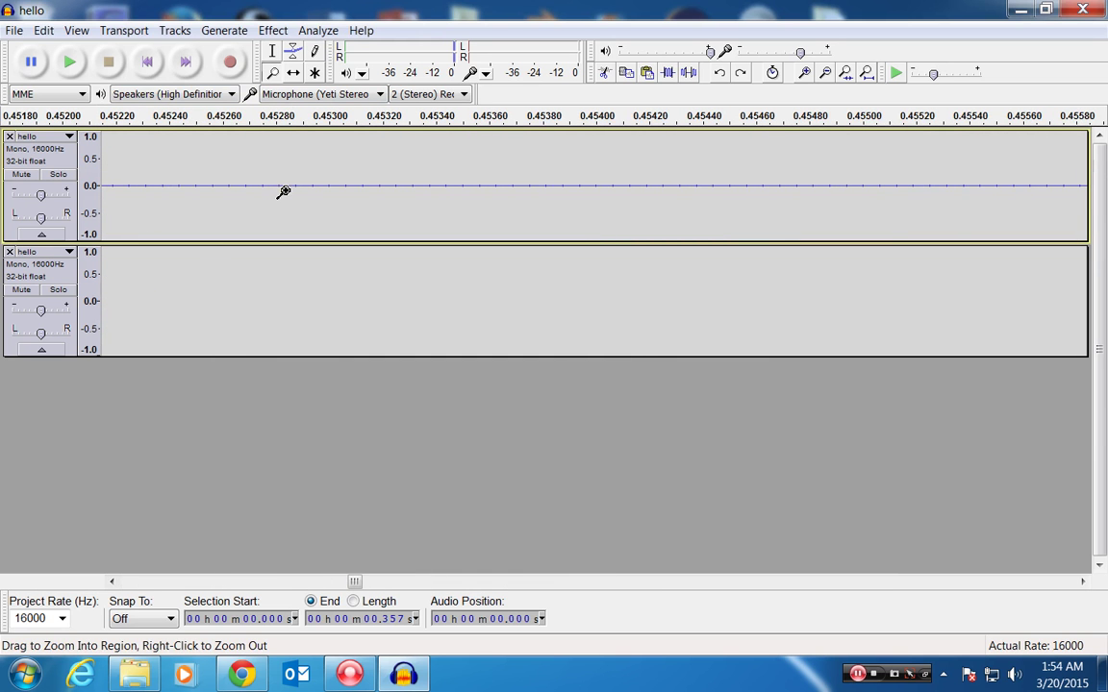
left_click(314, 51)
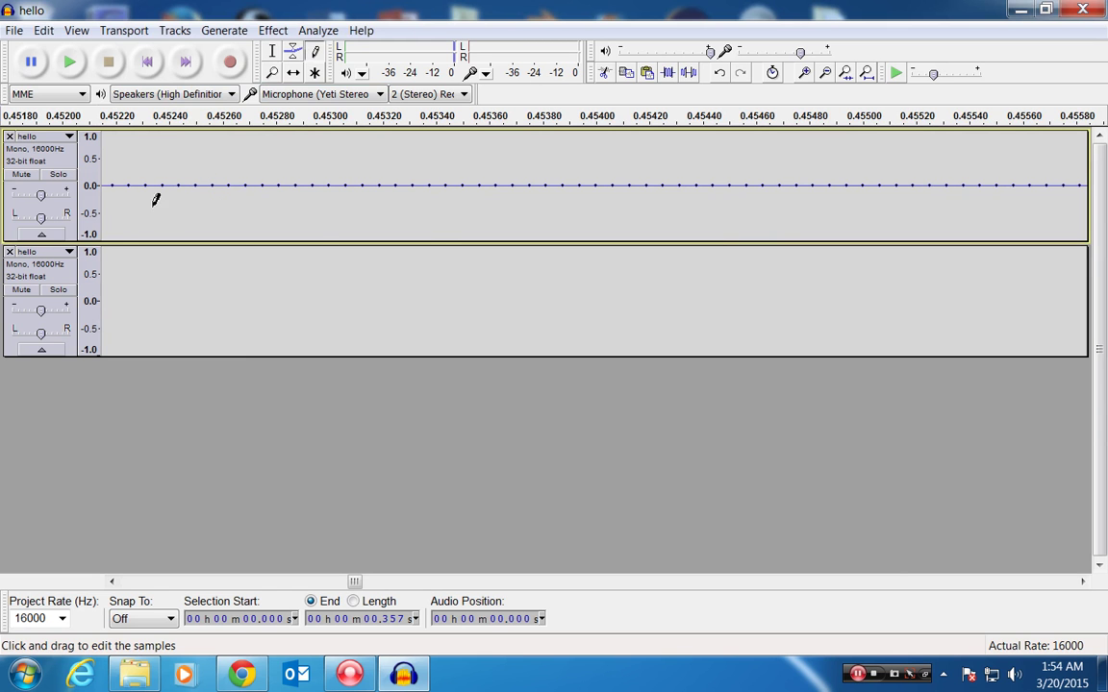
key("space")
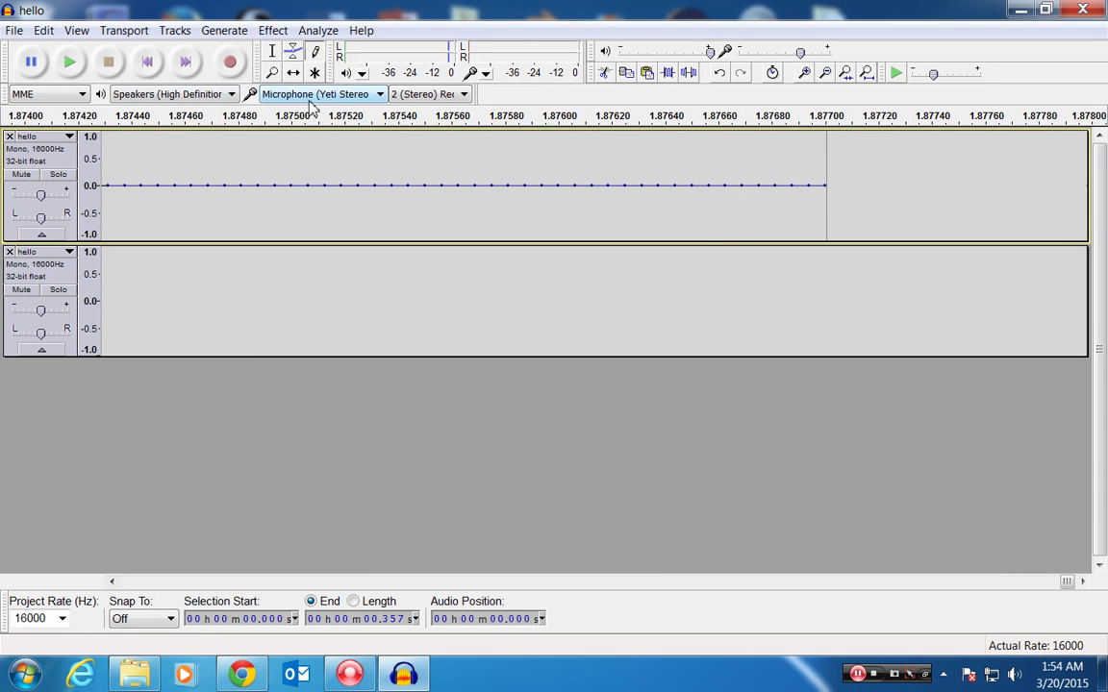
Step: Redraw the upper track's samples with the Draw tool from about 1.8749 to 1.8763 s and around 1.8745 s
left_click_drag(258, 184, 639, 183)
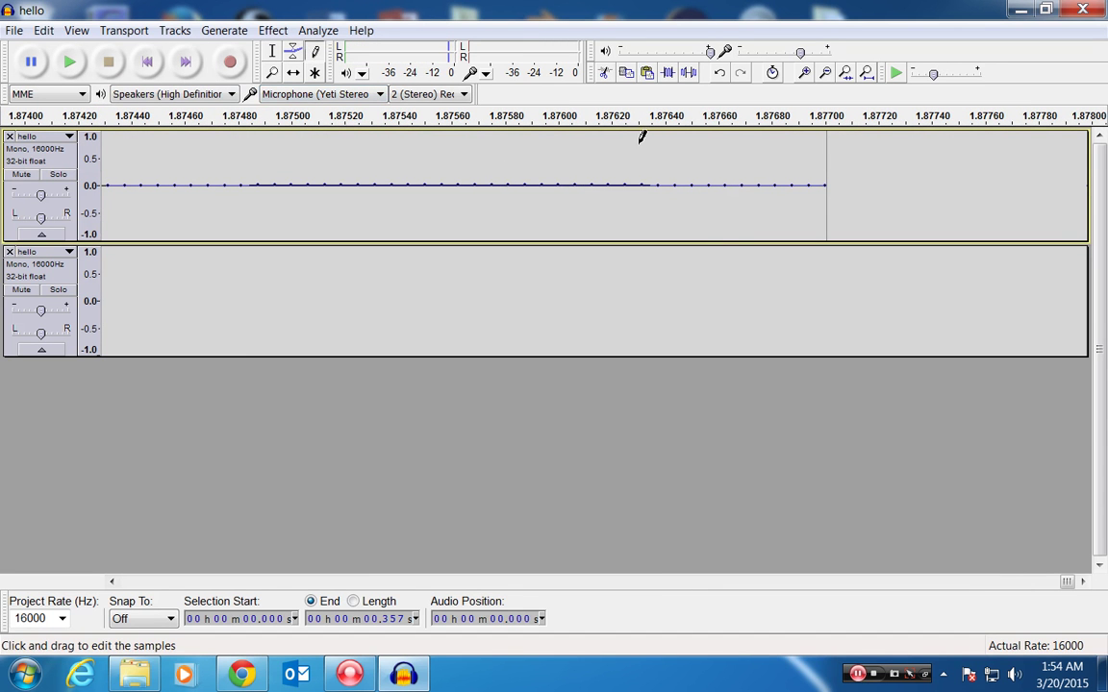
left_click_drag(161, 187, 149, 191)
left_click(155, 187)
left_click(171, 187)
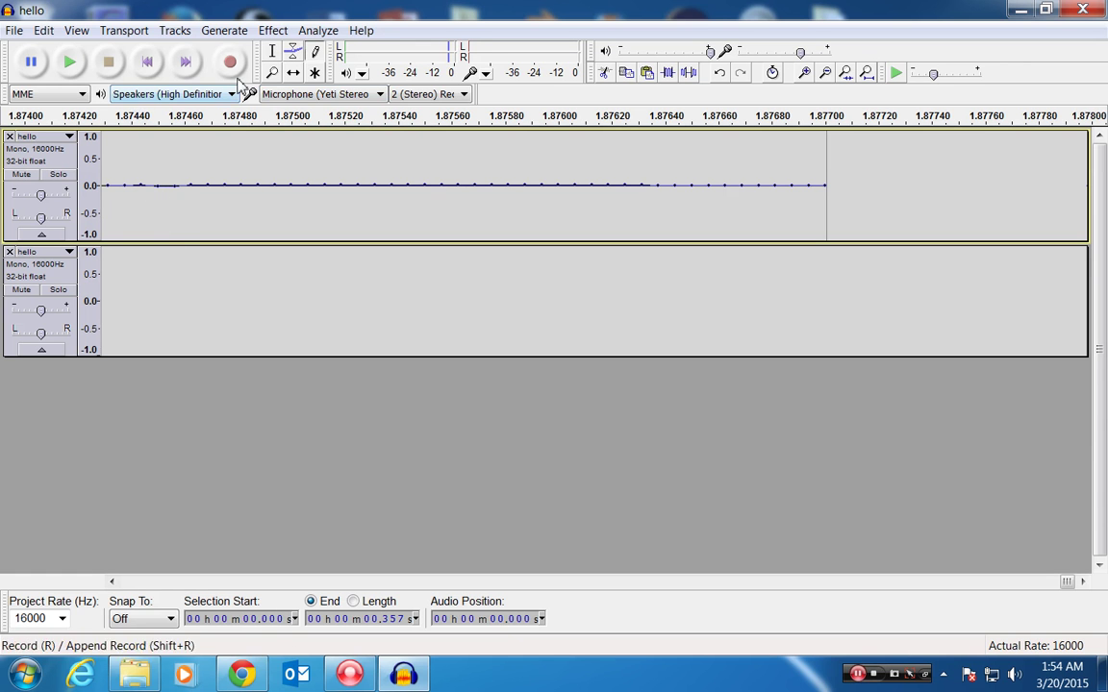
Step: Fit the project in the window and remove the upper track's envelope points with the Envelope tool to restore its full amplitude
left_click(293, 51)
left_click(81, 31)
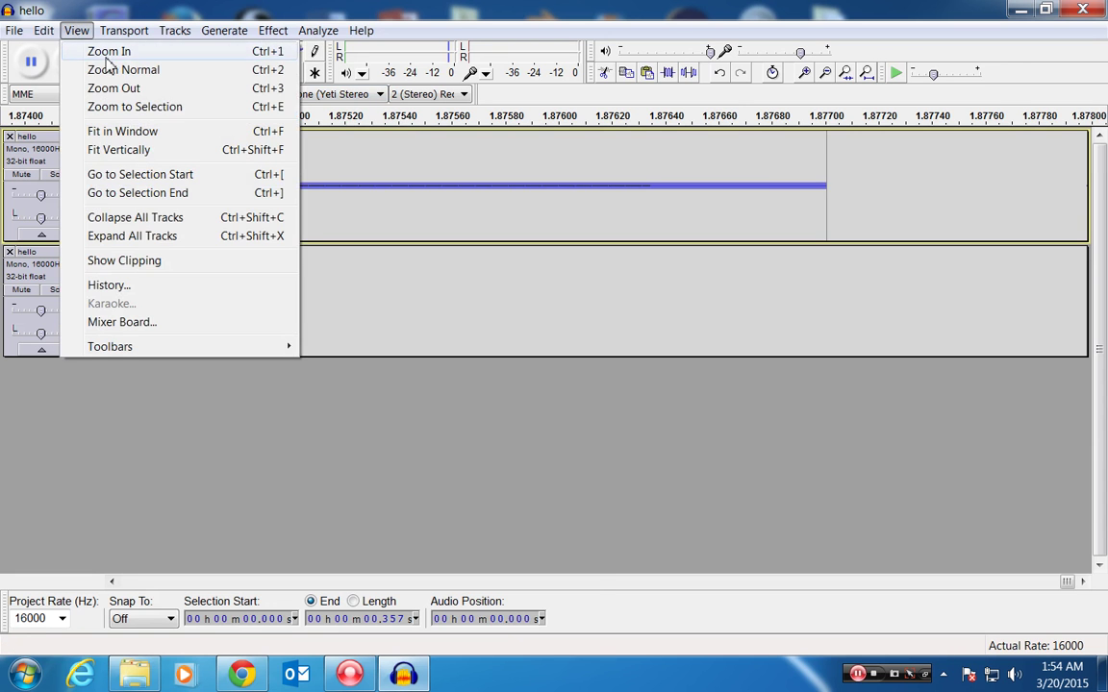
left_click(96, 131)
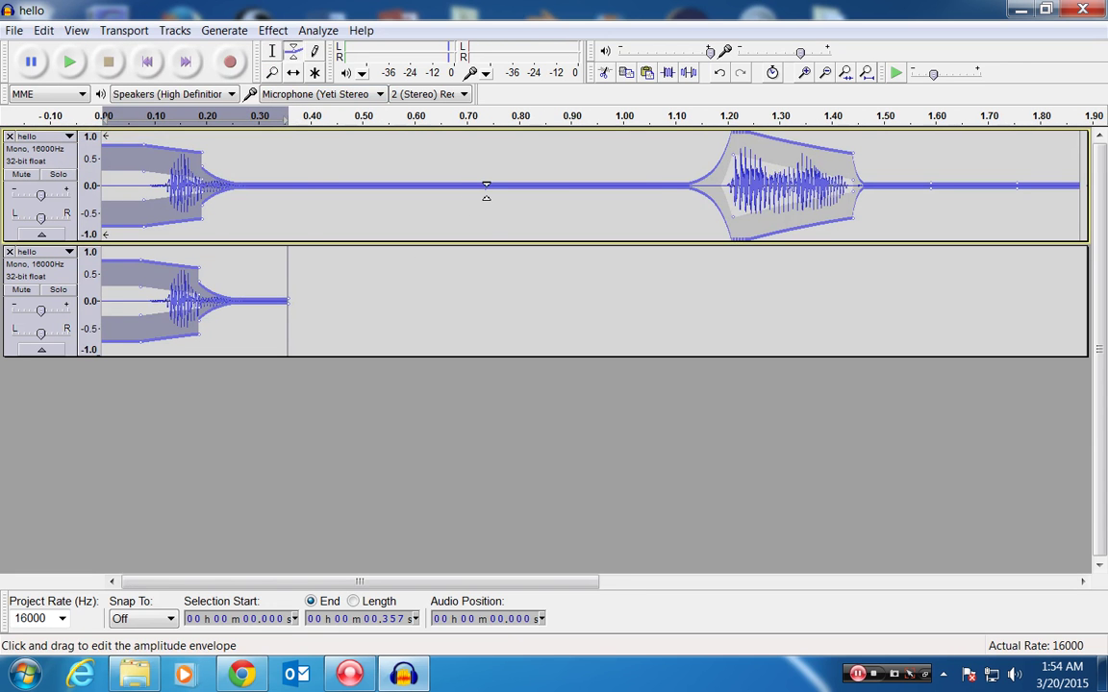
left_click_drag(487, 187, 491, 303)
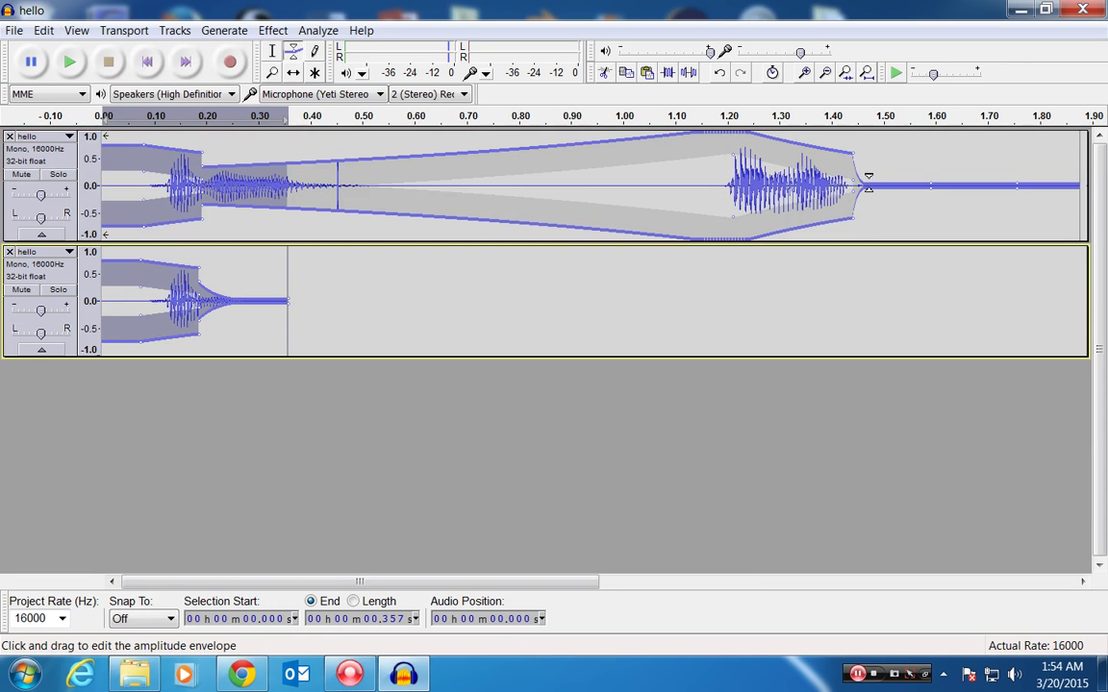
left_click_drag(868, 181, 856, 234)
key("ctrl+z")
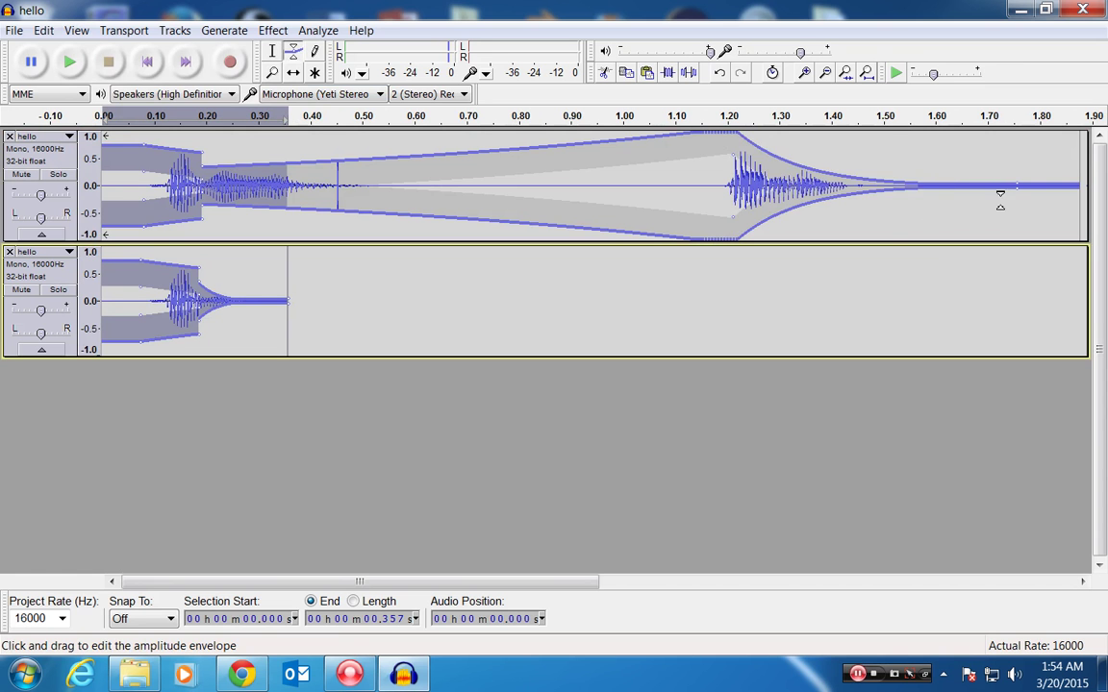
left_click_drag(1020, 186, 994, 216)
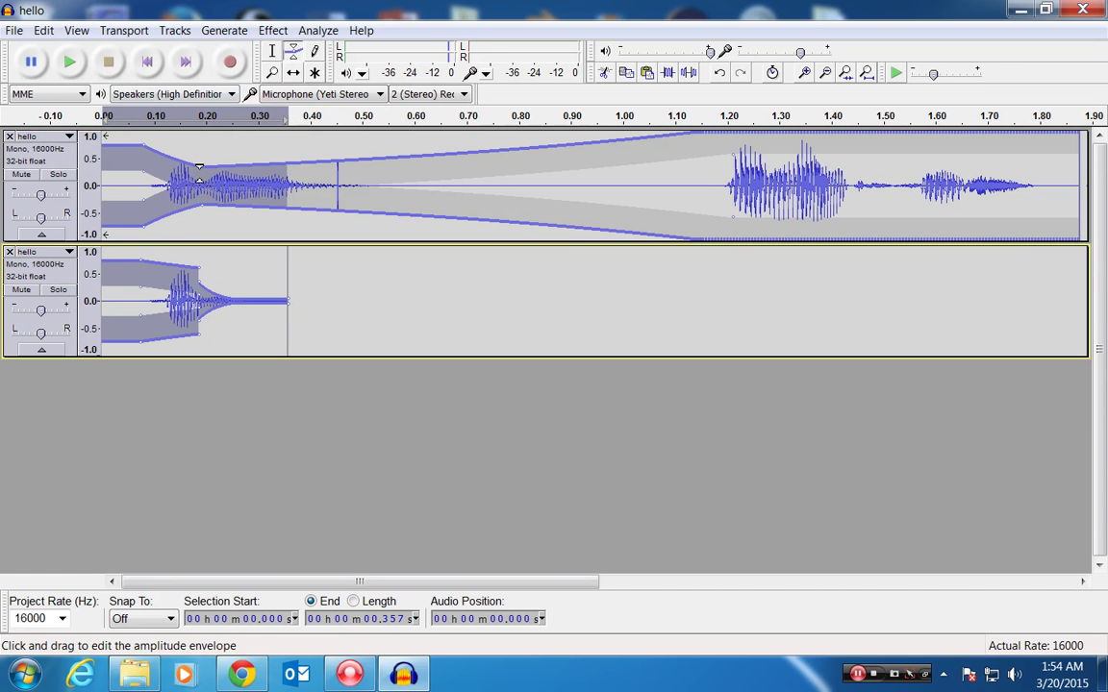
left_click_drag(183, 156, 180, 71)
left_click_drag(143, 148, 131, 401)
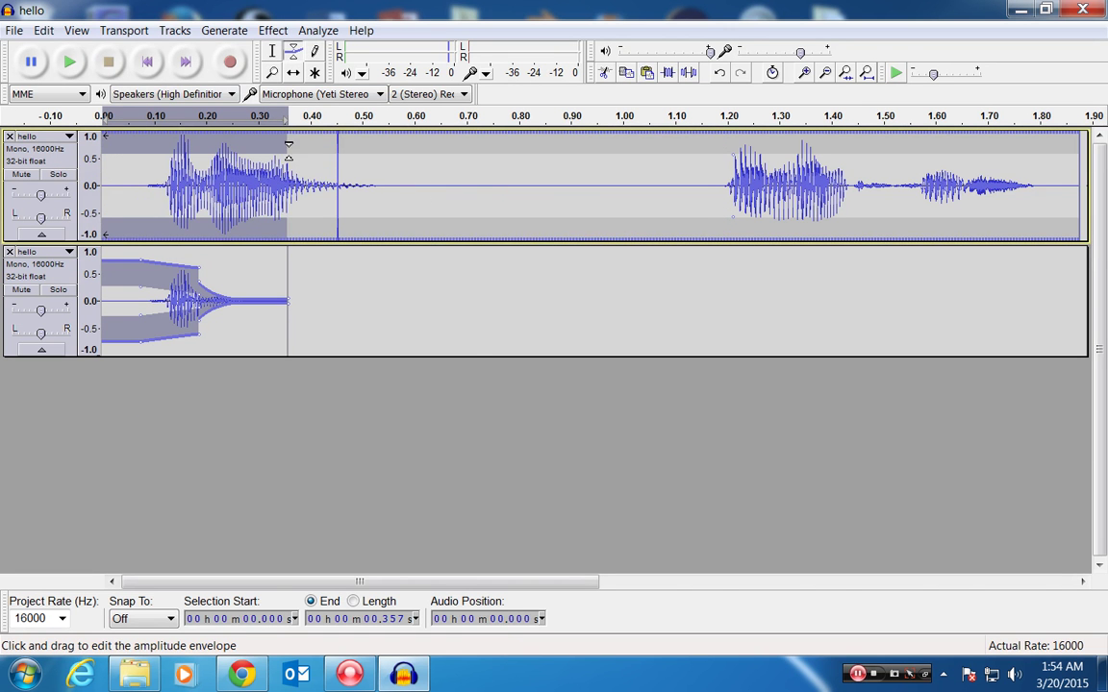
Step: Try the Draw tool on the upper track at about 0.41 s and dismiss the notice
left_click(315, 51)
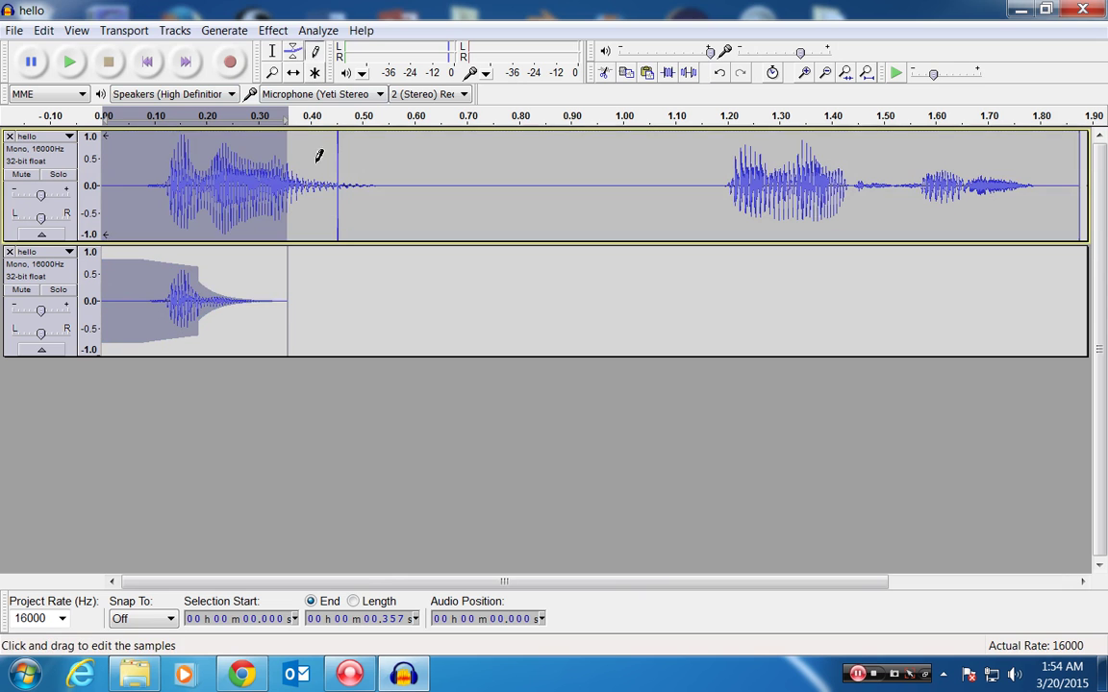
left_click(316, 153)
left_click(724, 408)
Step: Zoom in on the upper track's spike near 0.45 s and try drawing just after it with the Draw tool
key("F4")
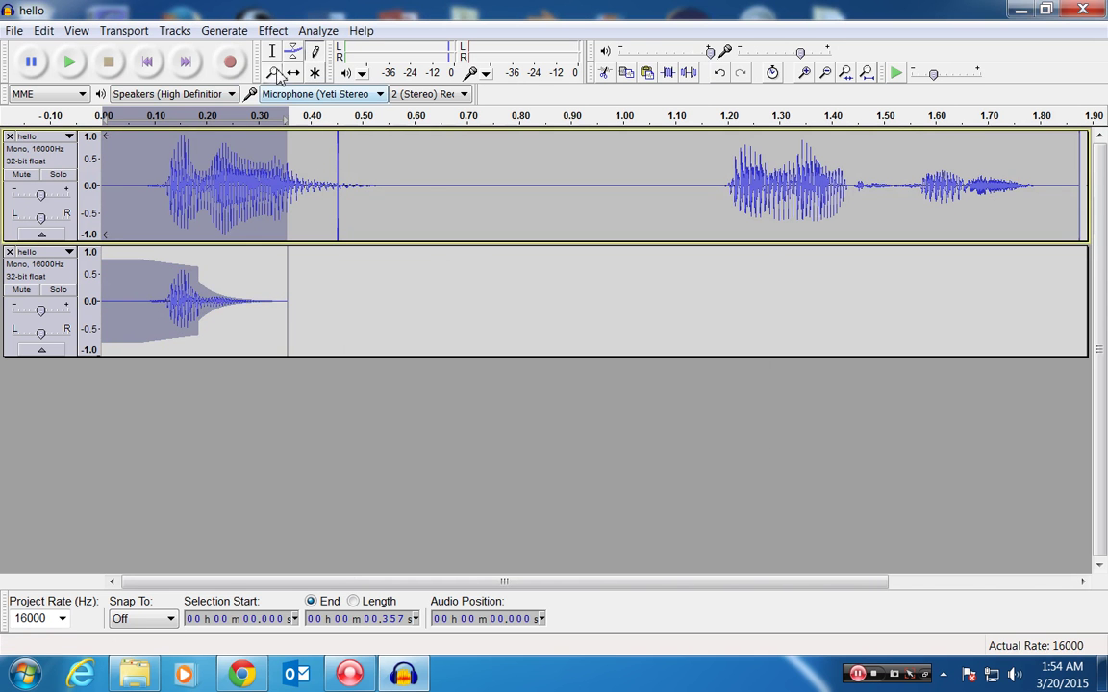
left_click(347, 181)
left_click(346, 181)
left_click(327, 185)
left_click(291, 191)
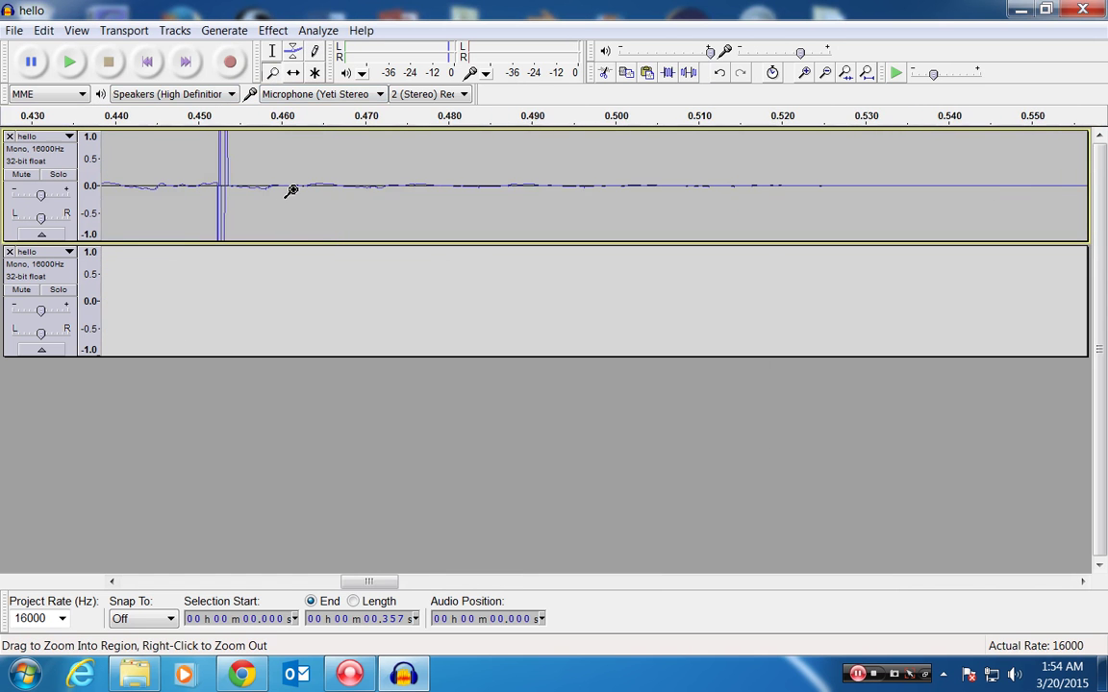
left_click(231, 193)
left_click(314, 51)
left_click(248, 179)
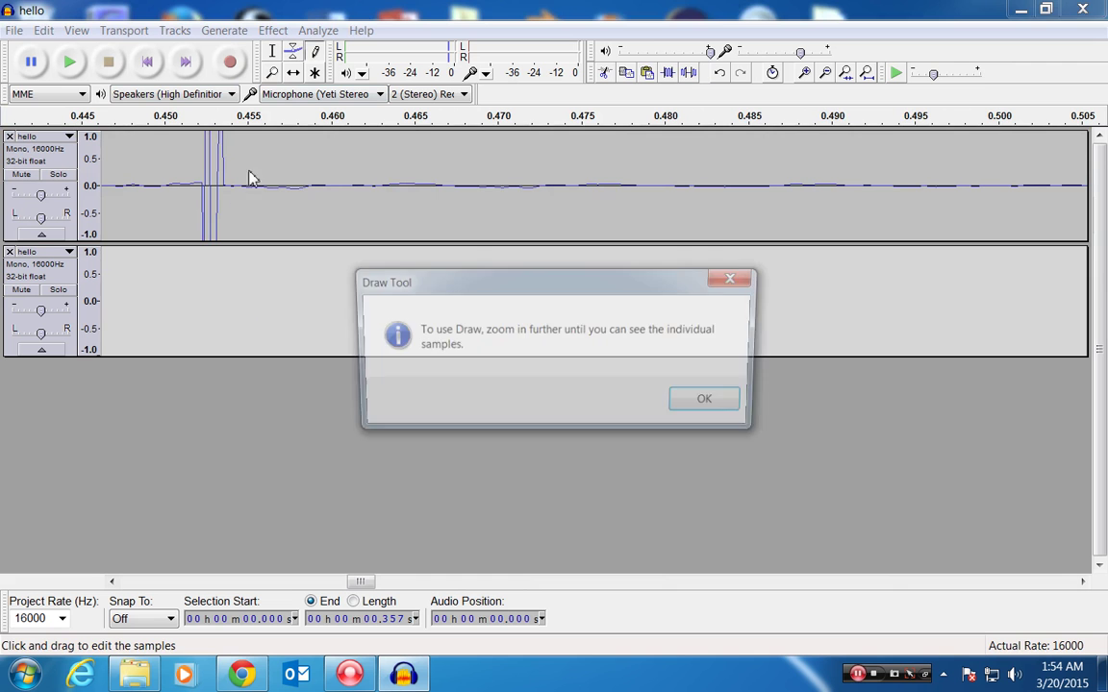
left_click(694, 405)
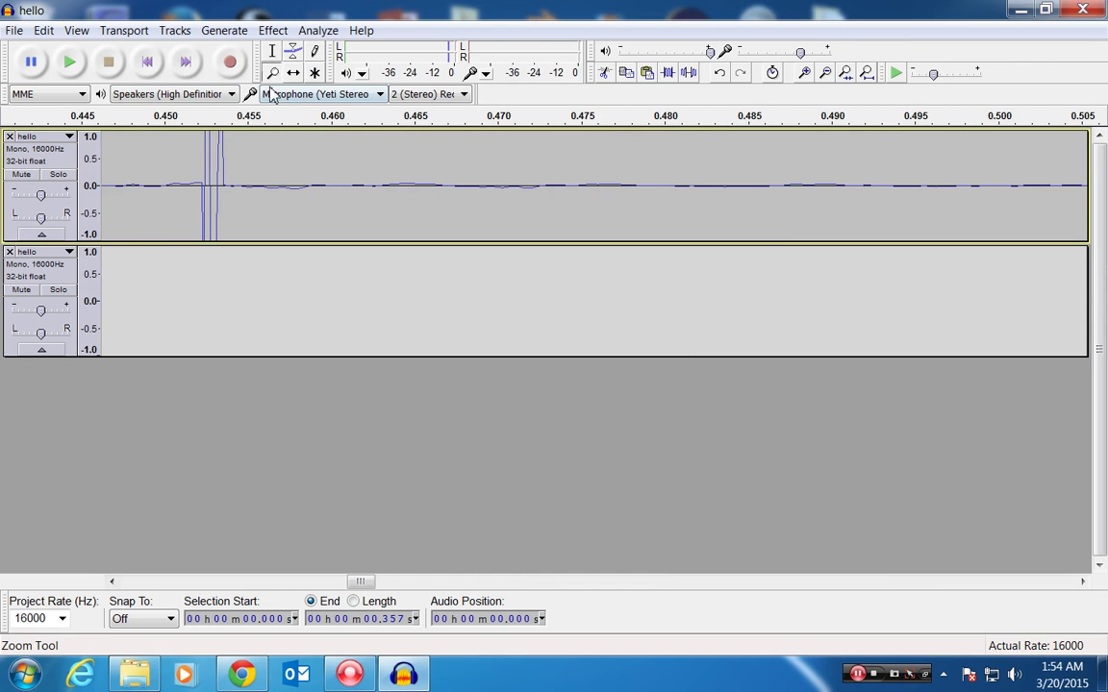
Step: Zoom in until individual samples show and draw a large wavy shape on the upper track from about 0.457 to 0.4625 s
left_click(272, 72)
left_click(277, 192)
left_click(277, 193)
left_click(315, 51)
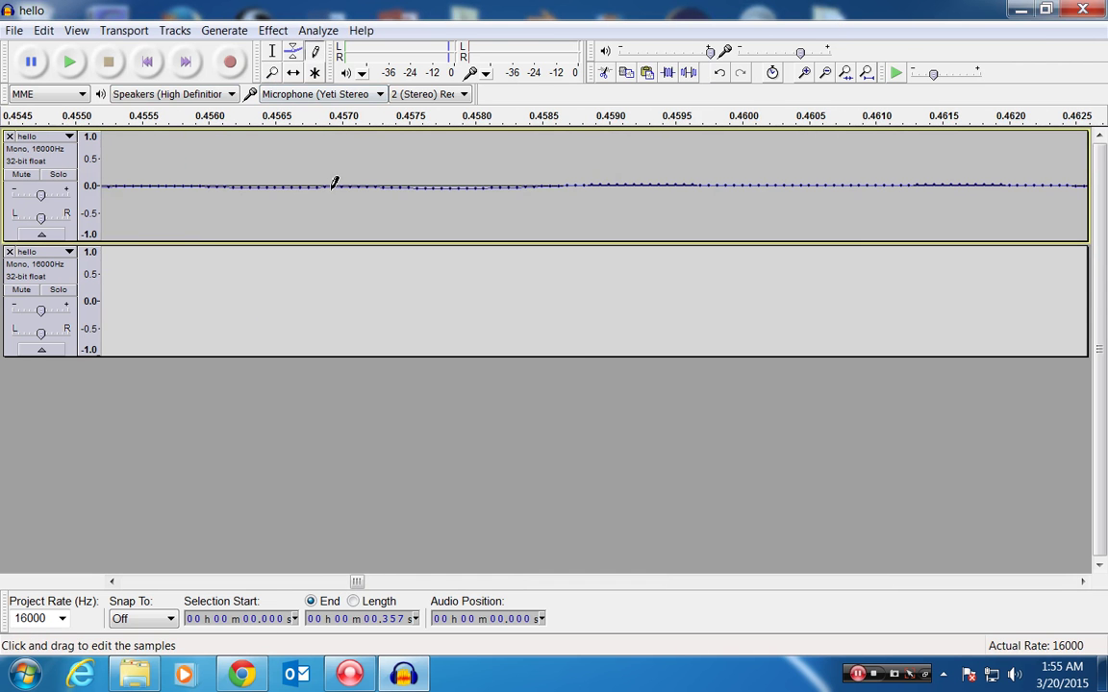
mouse_move(325, 183)
left_mouse_down()
mouse_move(356, 134)
mouse_move(465, 169)
mouse_move(554, 248)
mouse_move(671, 196)
mouse_move(882, 178)
mouse_move(1086, 209)
left_mouse_up()
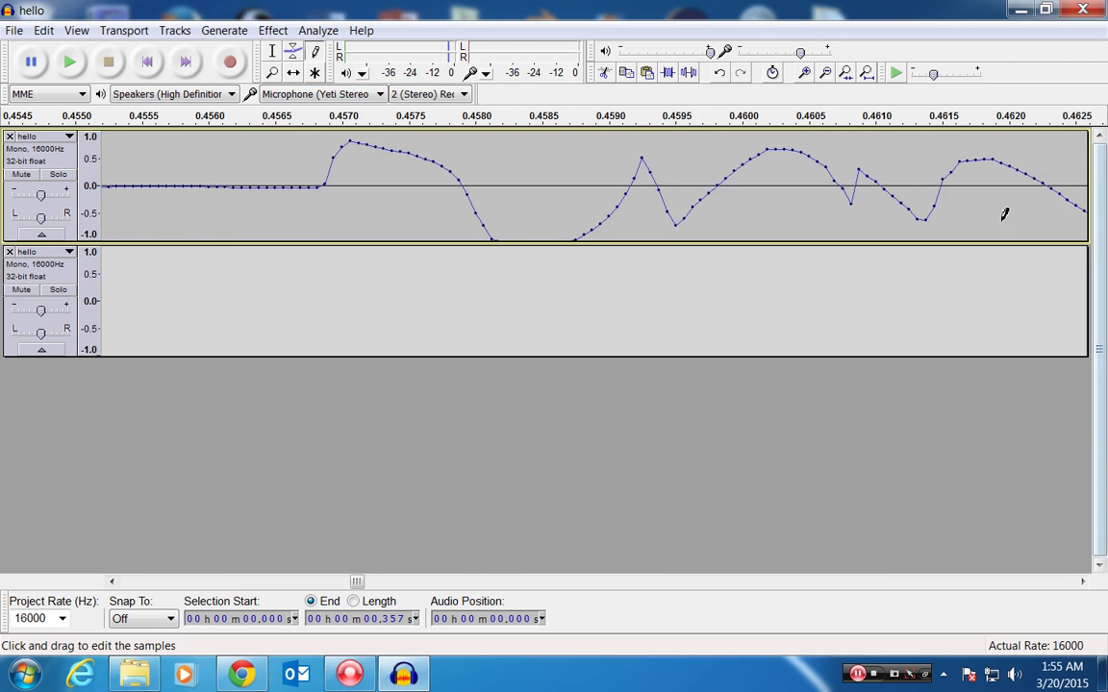
Step: Draw a wavy shape in the upper track's silence from about 0.803 to 0.809 s and fit the project in the window
left_click_drag(358, 584, 532, 584)
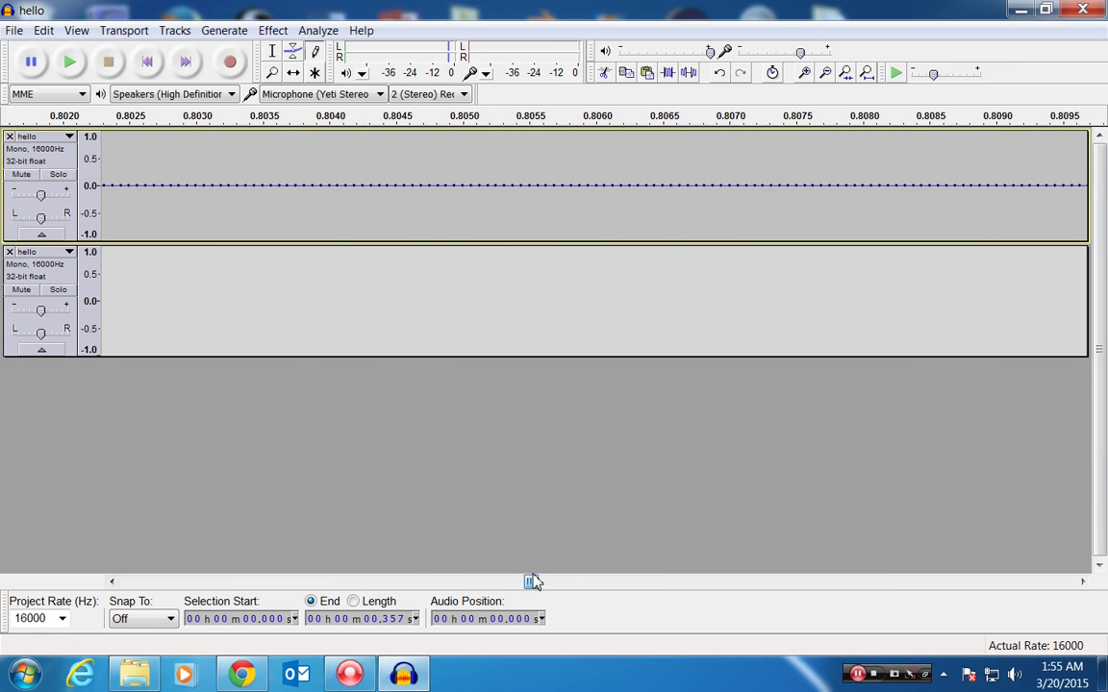
mouse_move(171, 215)
left_mouse_down()
mouse_move(348, 161)
mouse_move(959, 172)
mouse_move(846, 212)
mouse_move(721, 160)
mouse_move(643, 215)
mouse_move(549, 152)
mouse_move(403, 181)
mouse_move(144, 164)
left_mouse_up()
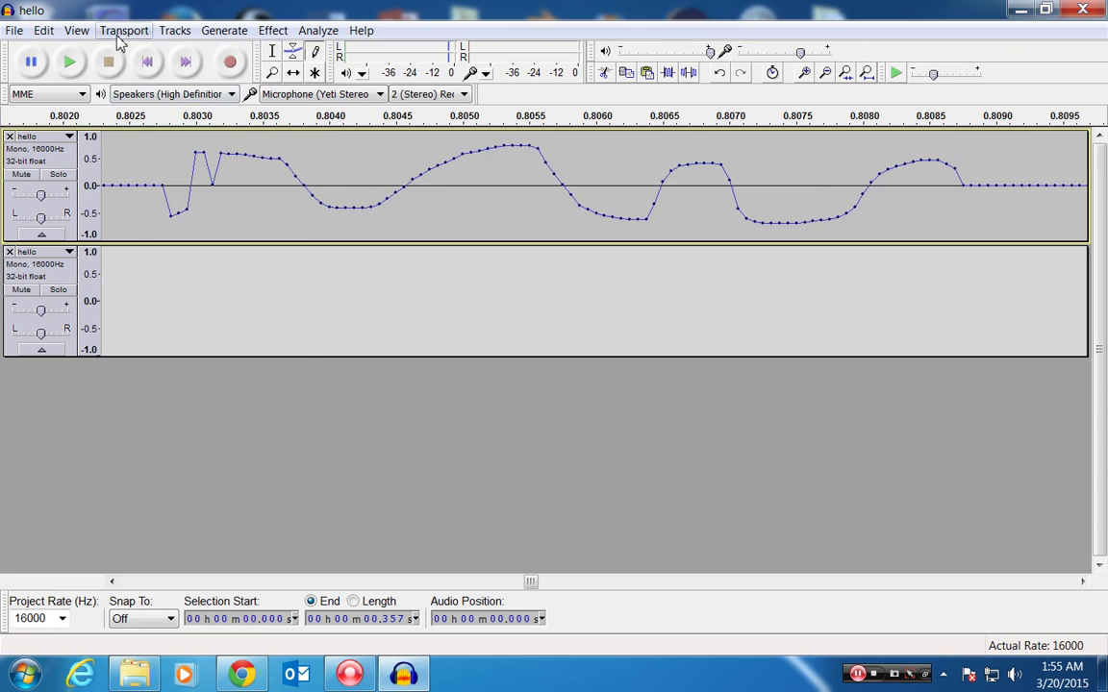
left_click(76, 30)
left_click(115, 131)
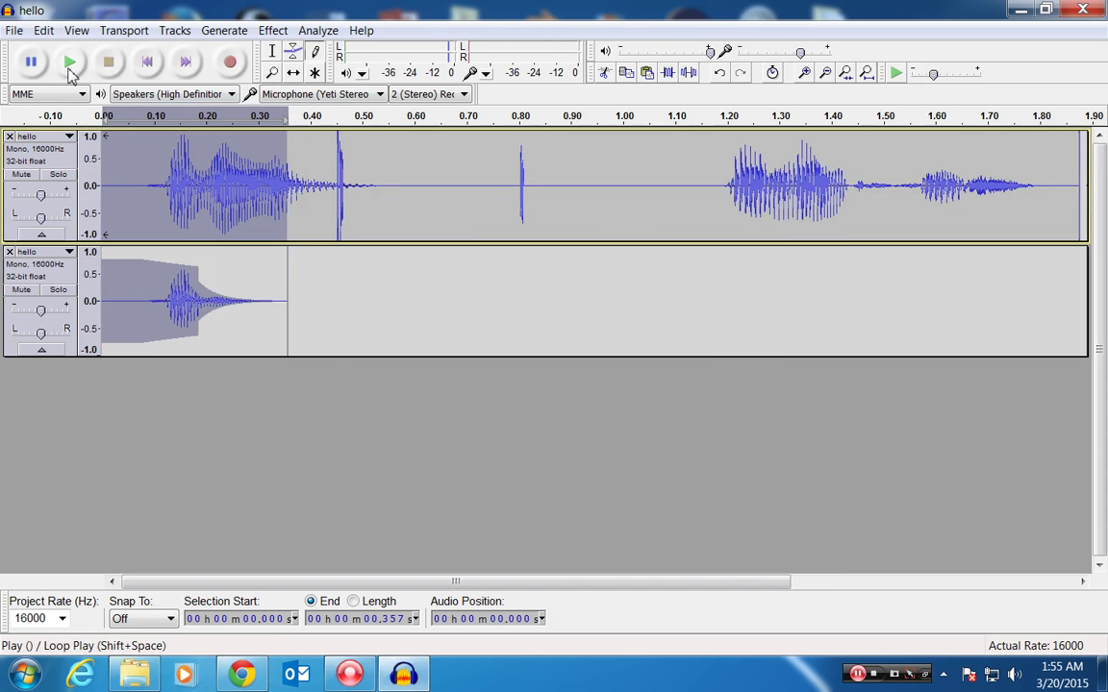
Step: Play the selected first sound, then clear the selection and play the whole project from the start
left_click(220, 151)
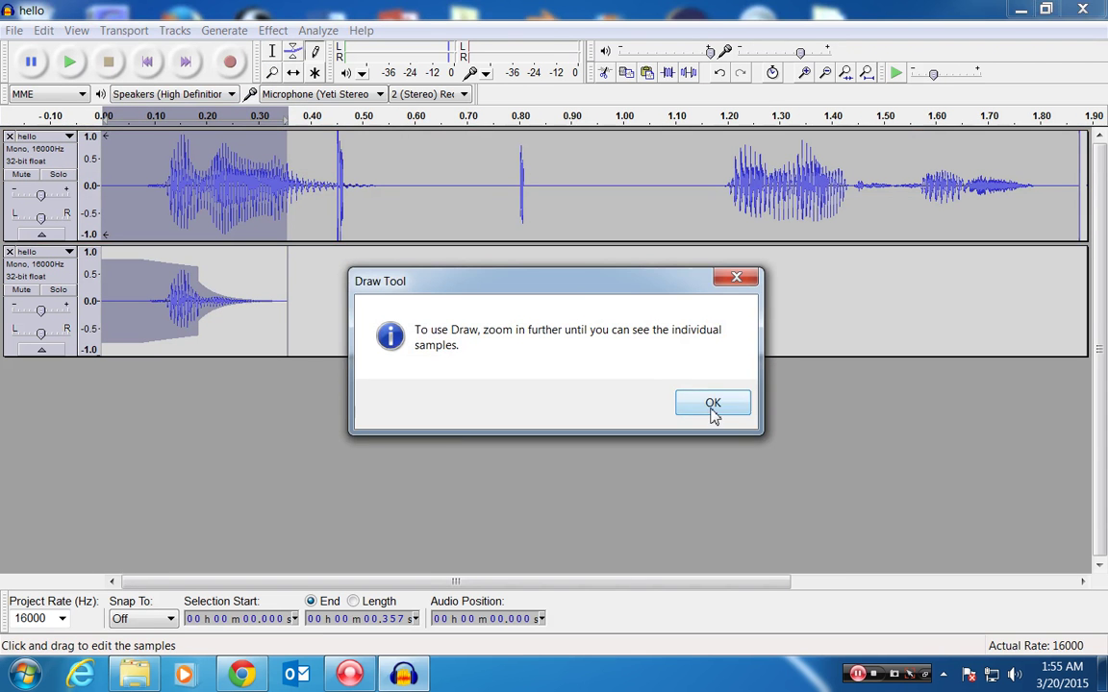
left_click(712, 407)
left_click(69, 62)
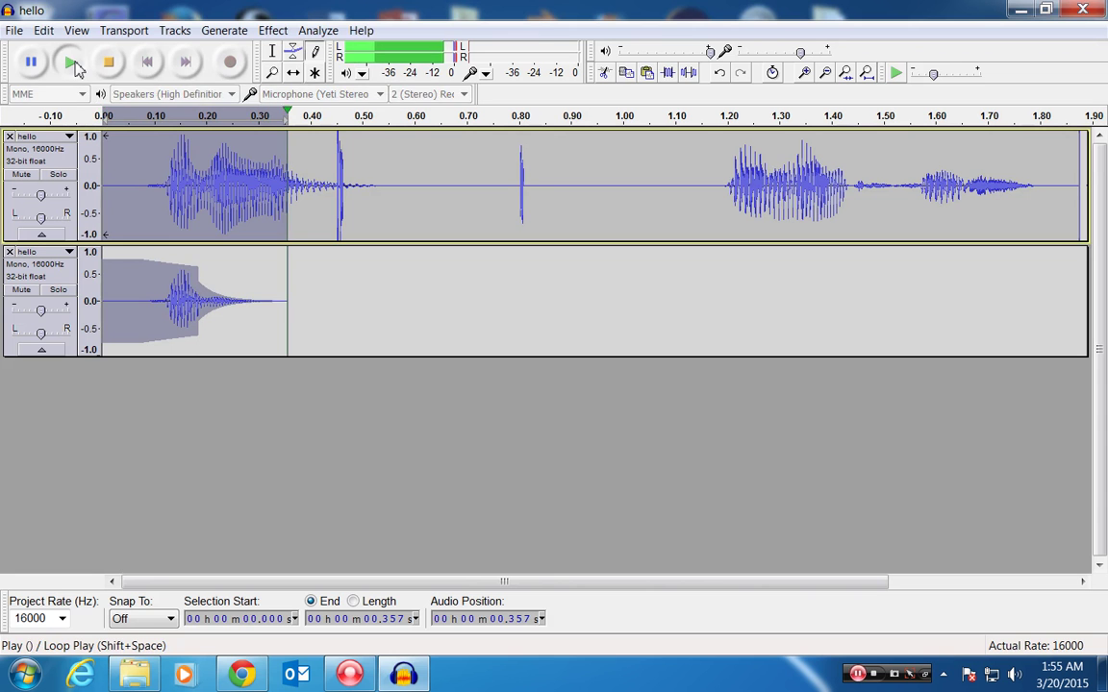
left_click(272, 51)
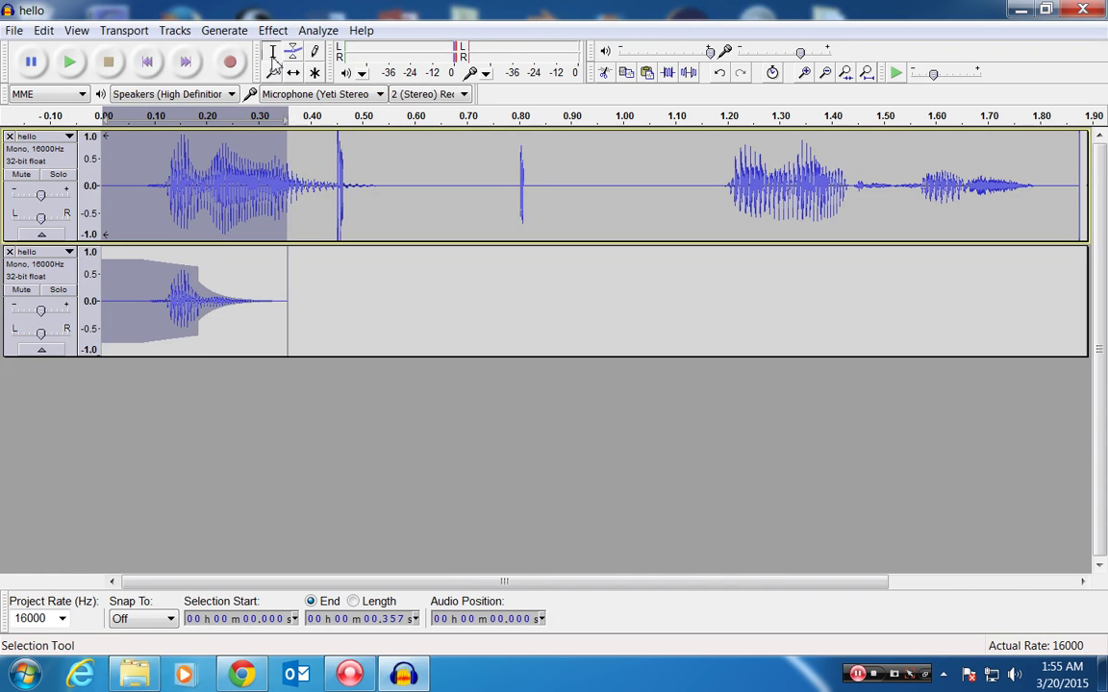
left_click(219, 168)
left_click(144, 65)
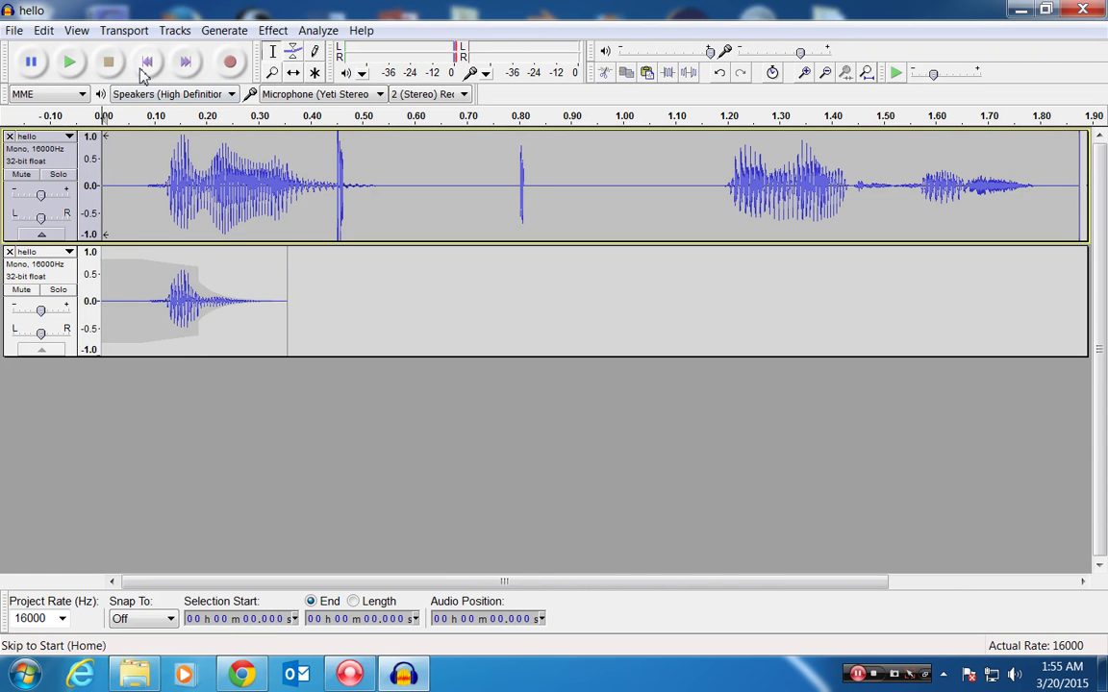
left_click(71, 64)
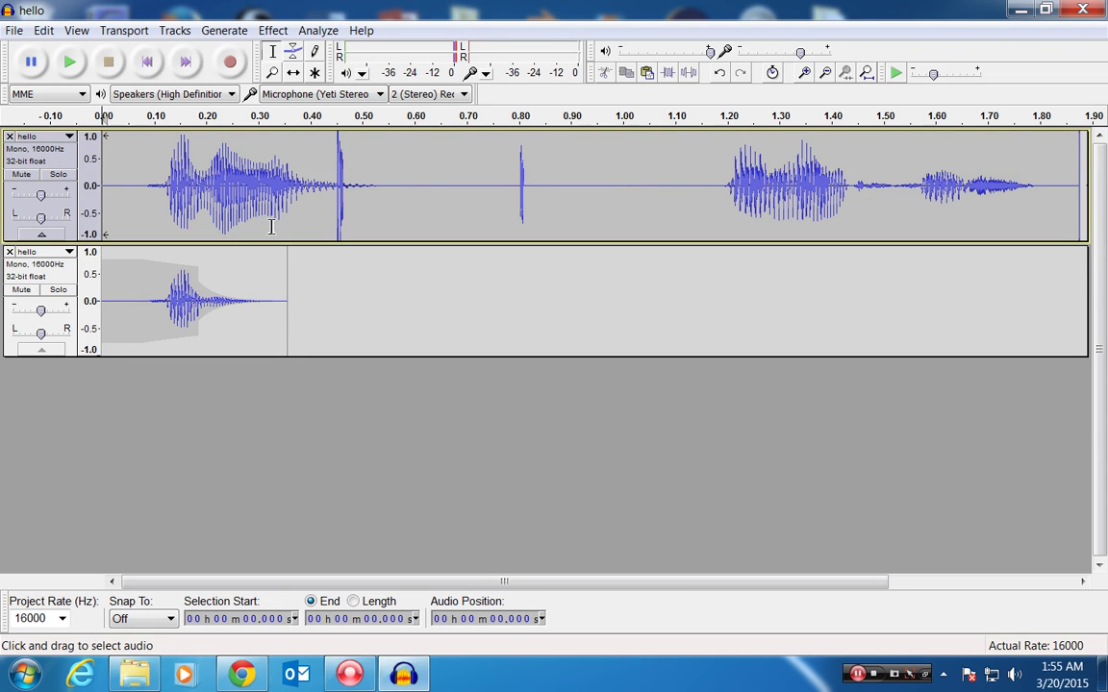
Step: Shift the upper clip slightly later and the lower clip to start at about 0.45 s with the Time Shift tool, and play the result
left_click(292, 73)
mouse_move(255, 187)
left_mouse_down()
mouse_move(389, 188)
mouse_move(291, 191)
mouse_move(243, 179)
mouse_move(274, 181)
mouse_move(259, 180)
left_mouse_up()
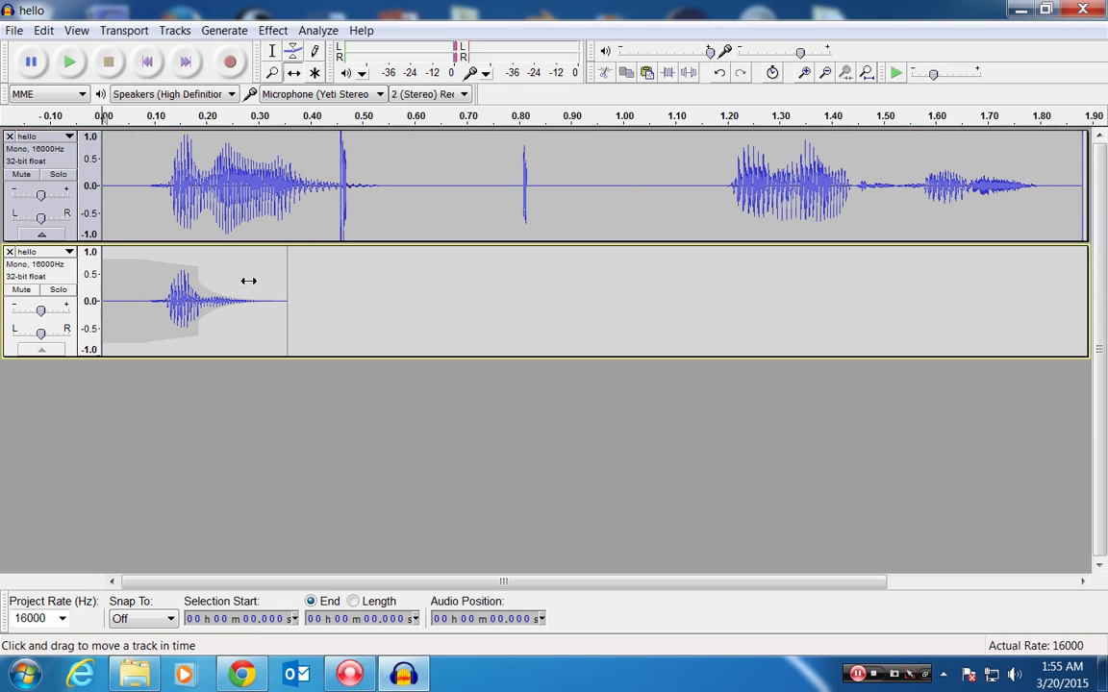
left_click_drag(247, 280, 459, 299)
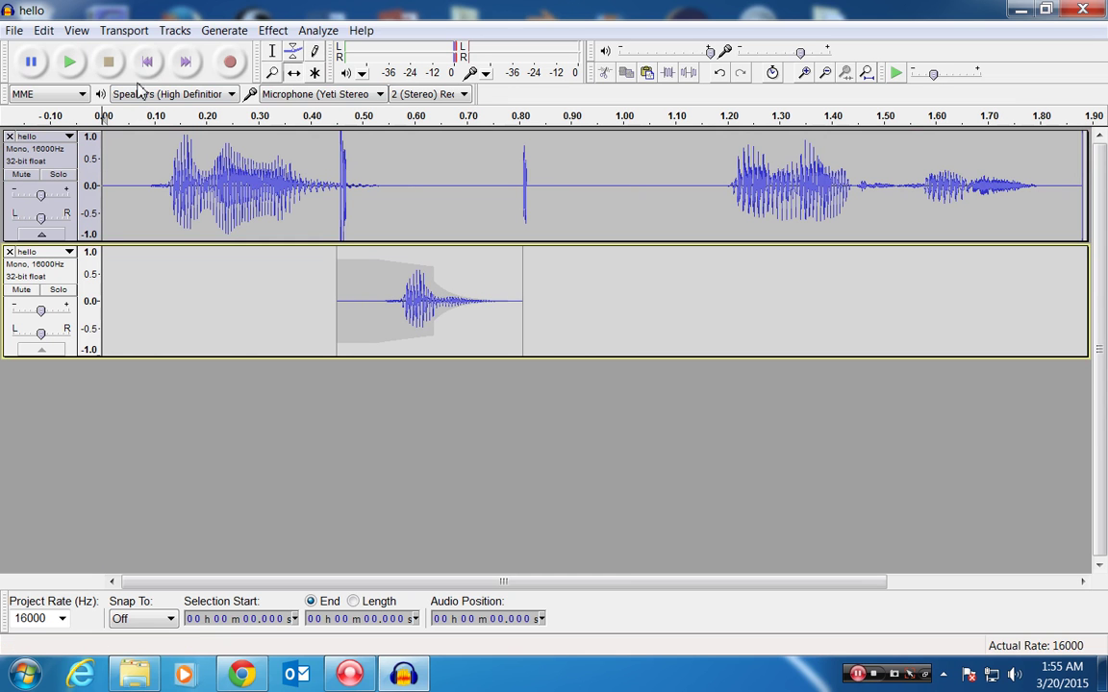
left_click(74, 64)
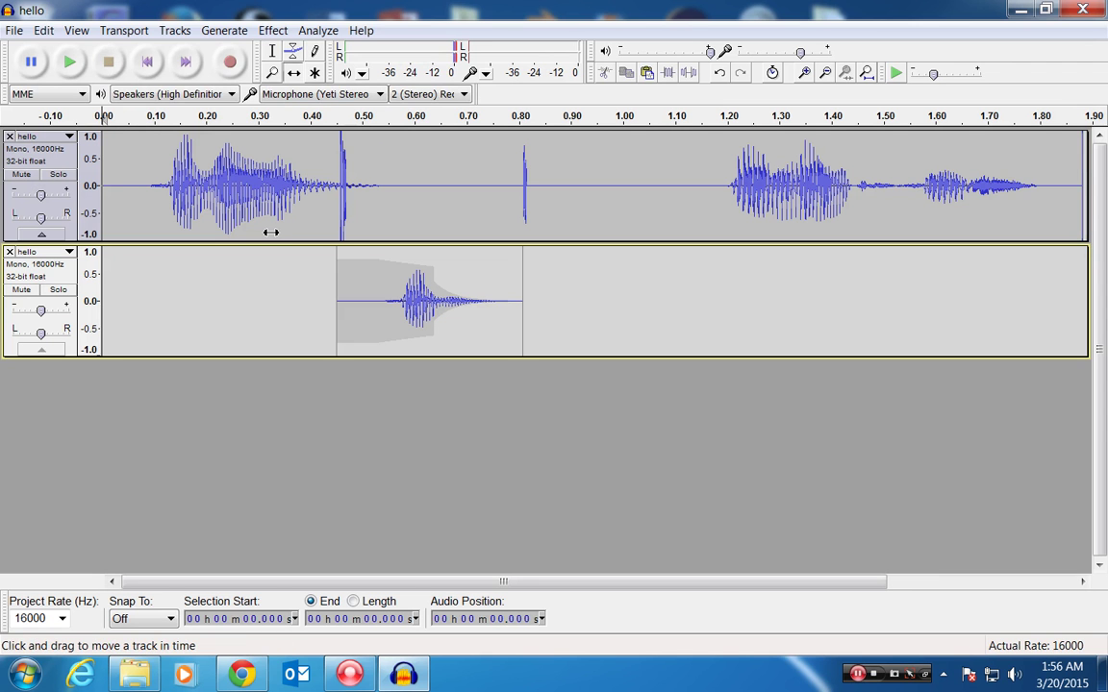
Step: Activate Multi-Tool mode, select 0.481 to 0.680 s on the upper track, and try the envelope control at about 0.34 s
left_click(314, 74)
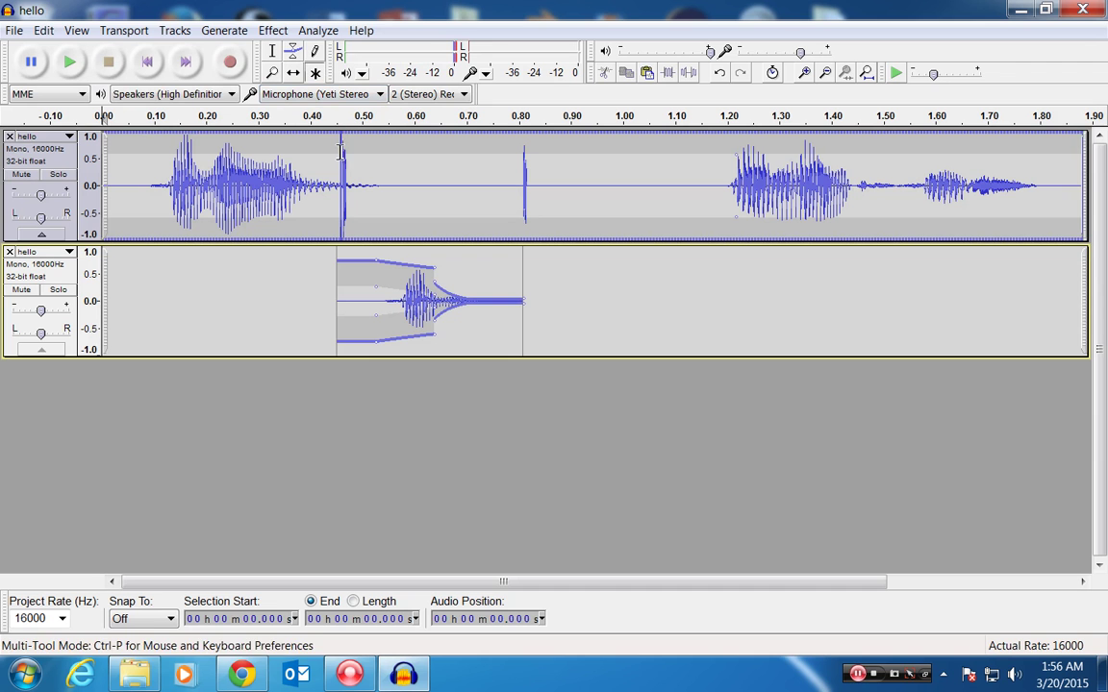
left_click_drag(352, 146, 459, 149)
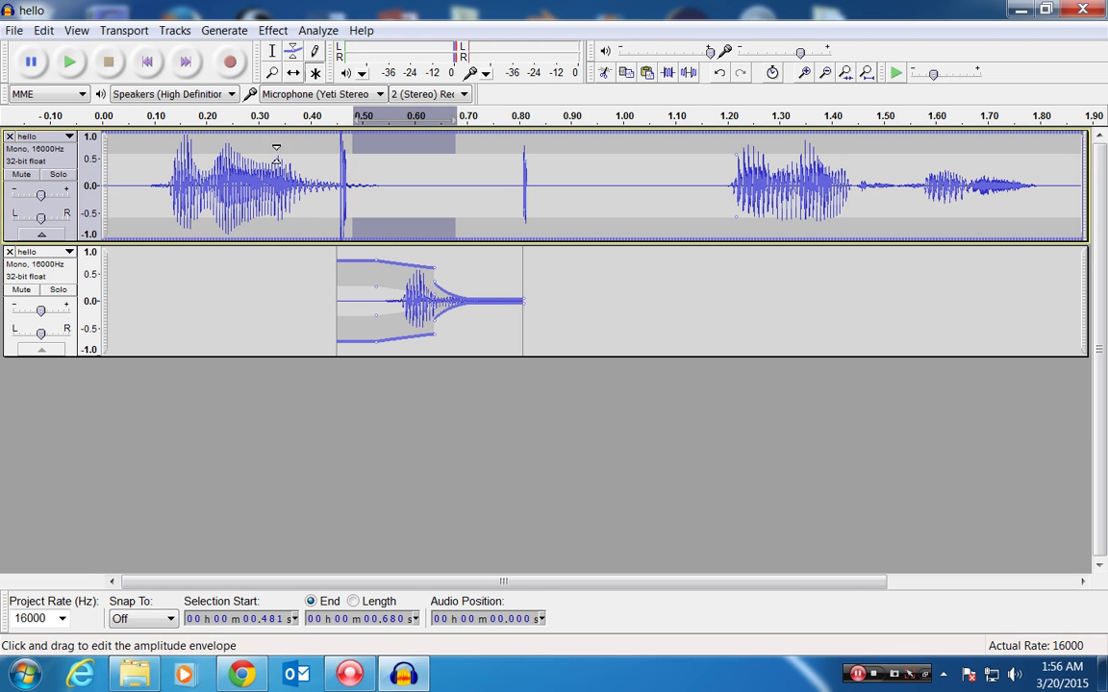
left_click_drag(280, 160, 282, 158)
Step: Zoom into the region from about 0.31 to 0.73 s and fit the whole project in the window again
left_click_drag(263, 154, 482, 181)
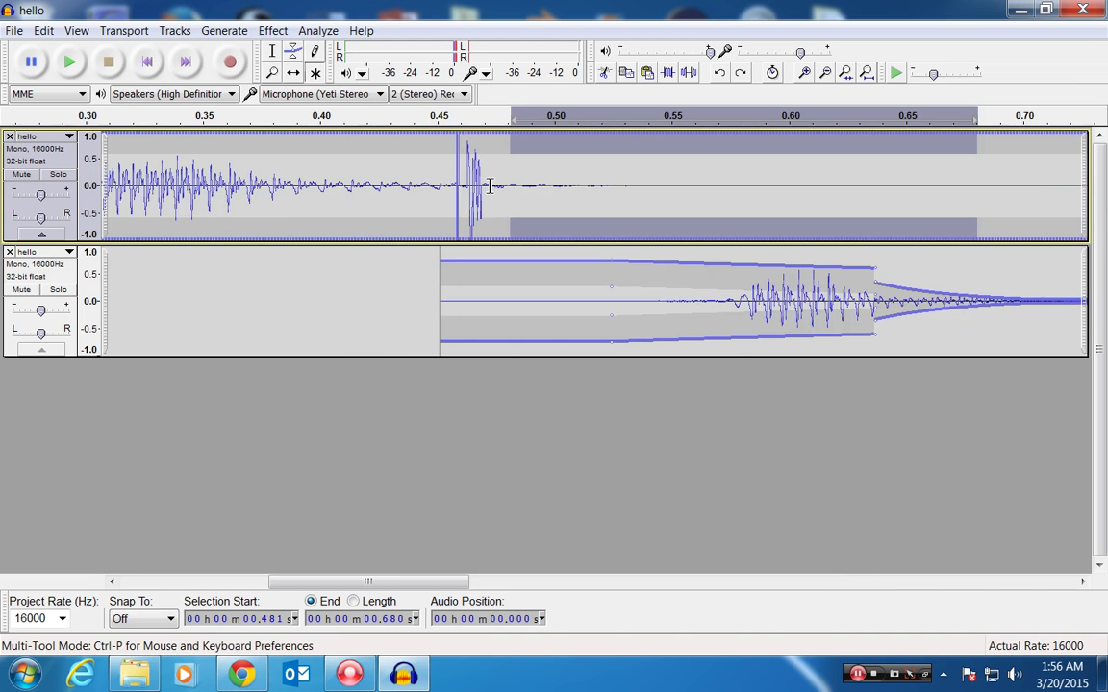
left_click(76, 30)
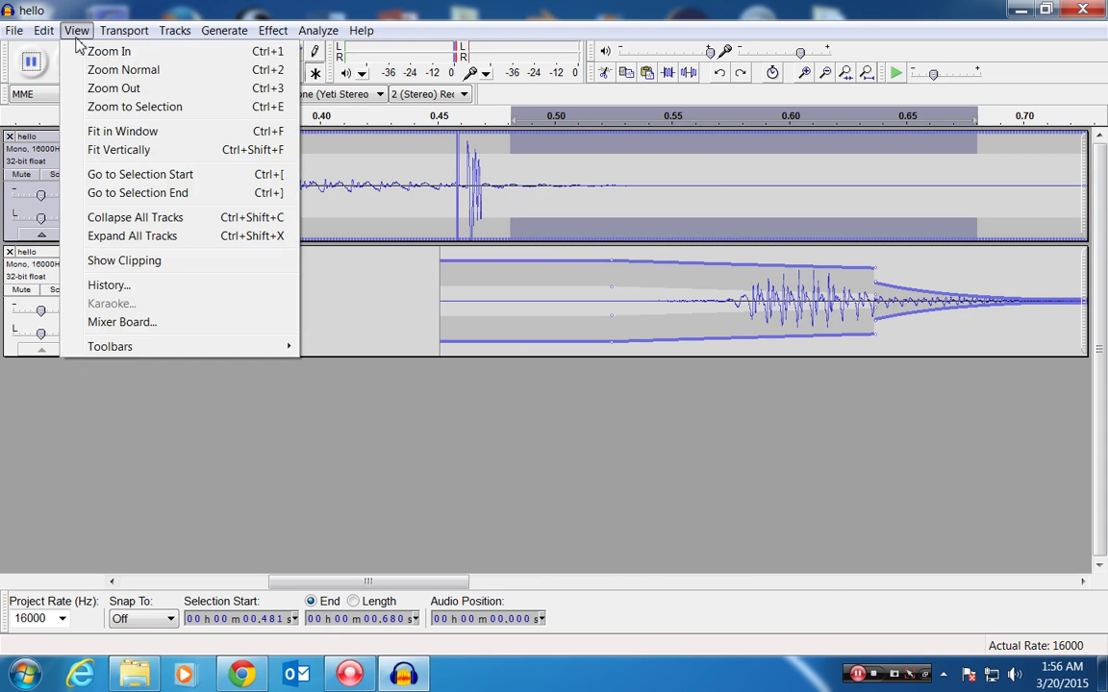
left_click(141, 133)
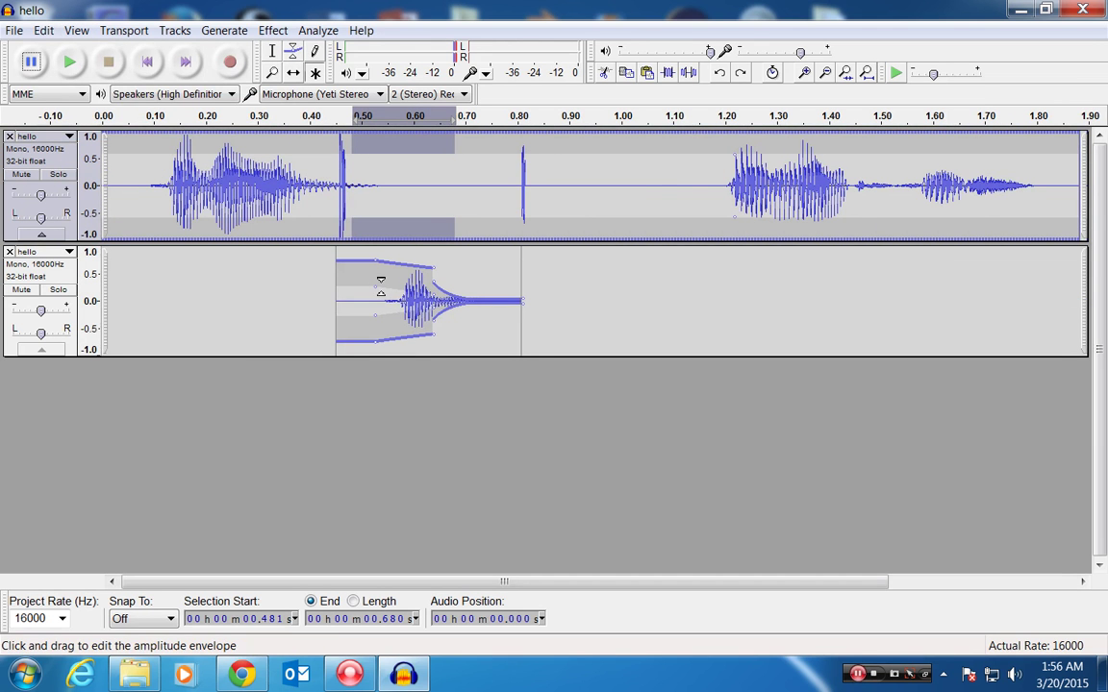
Step: Remove the lower clip's envelope points up to its last one, and place the cursor at the clip's end at 0.808 s
left_click_drag(381, 285, 371, 407)
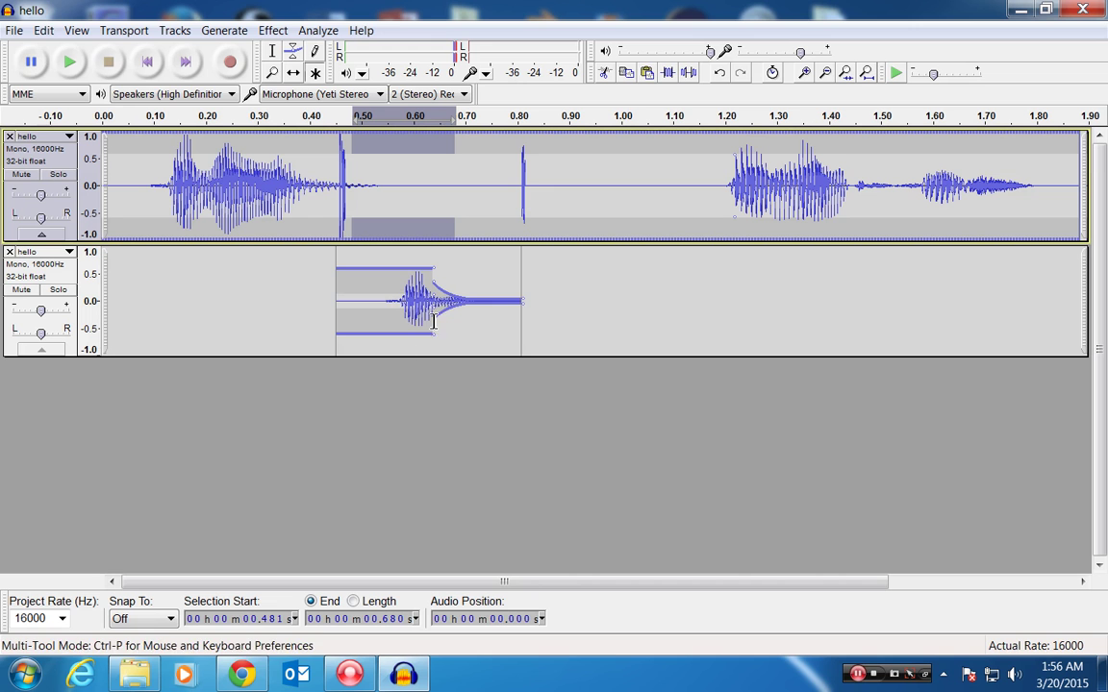
left_click_drag(435, 324, 434, 429)
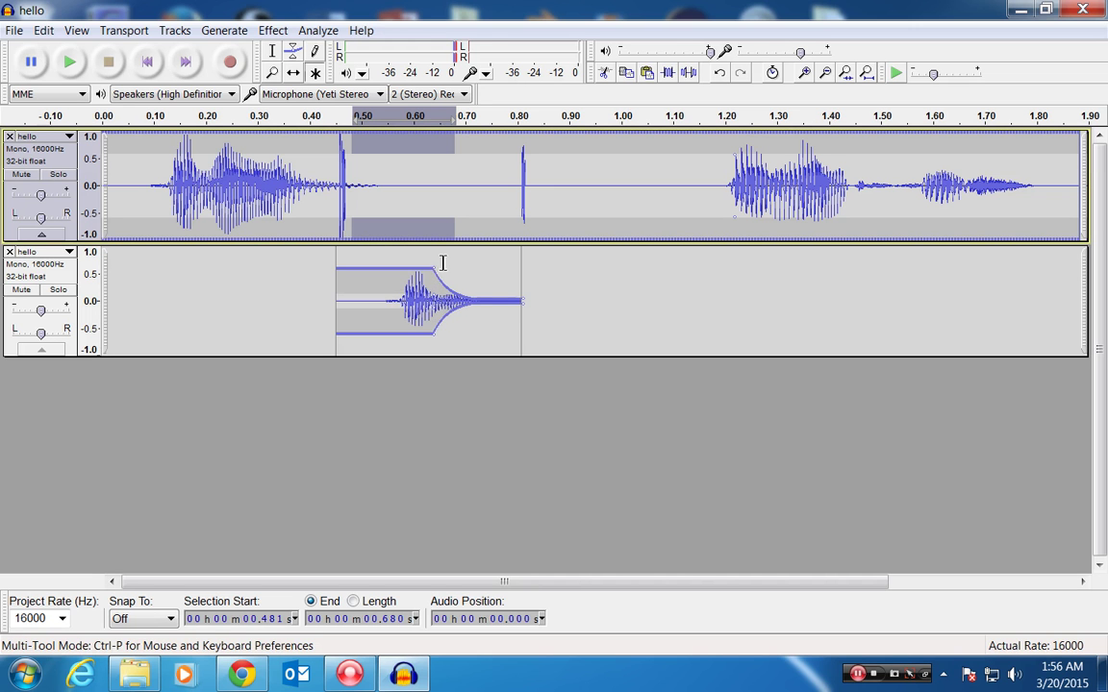
left_click_drag(435, 264, 445, 210)
left_click_drag(442, 257, 438, 303)
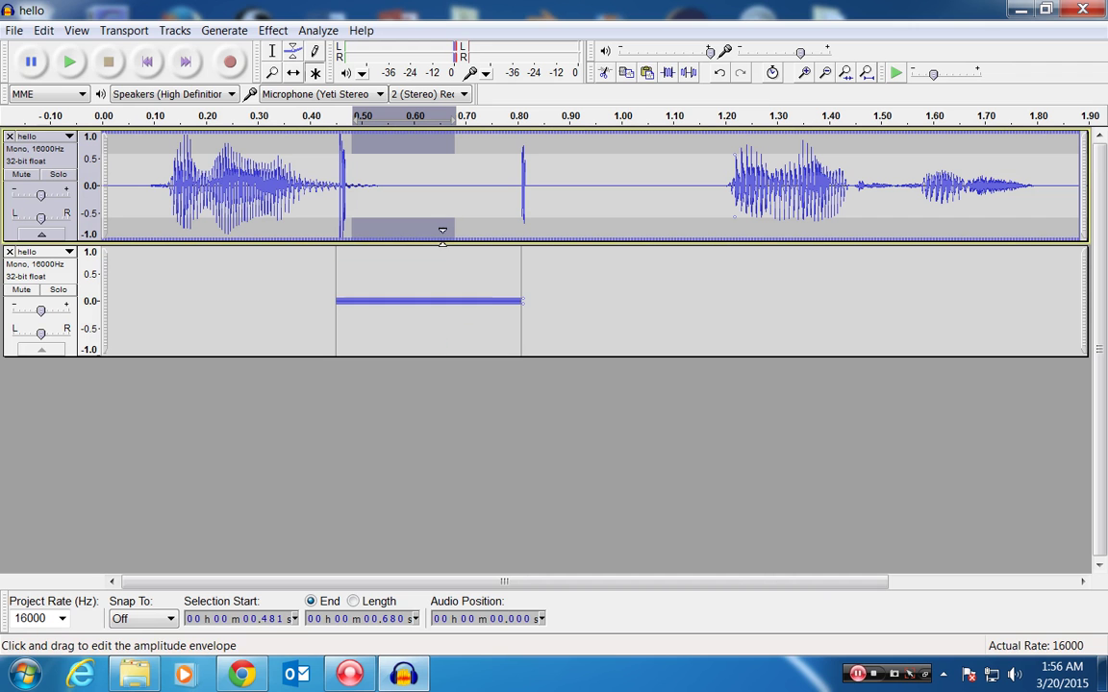
left_click(525, 302)
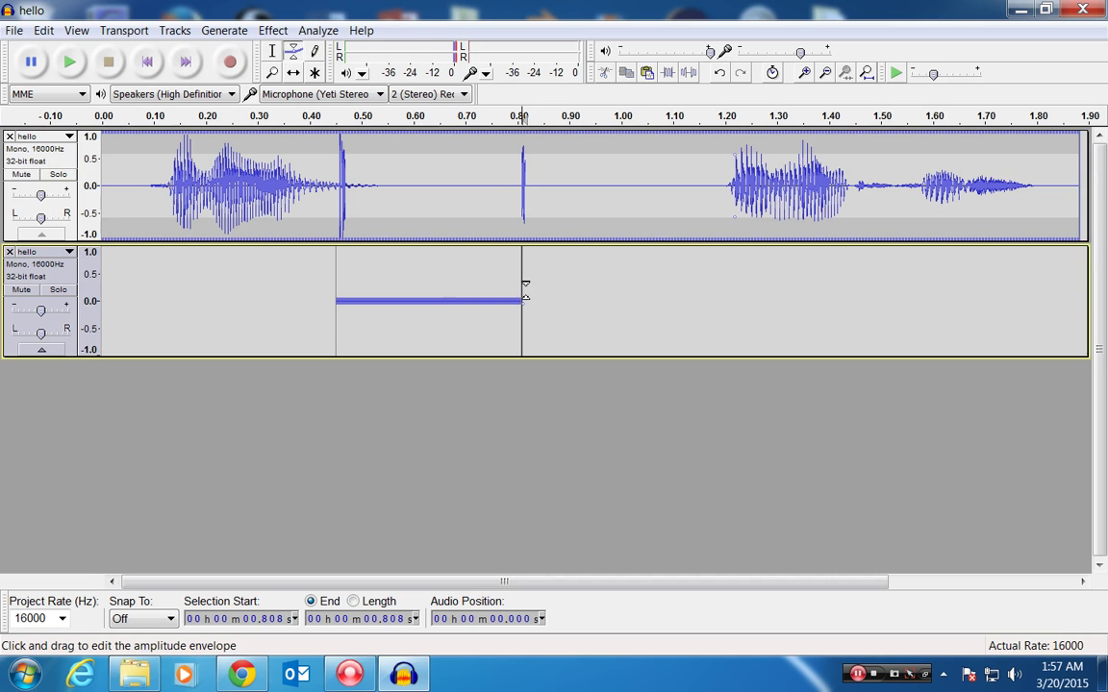
Step: Raise the lower clip's envelope at its 0.808 s end back to full amplitude and play the audio from the cursor
left_click_drag(525, 291, 506, 223)
left_click_drag(517, 299, 522, 242)
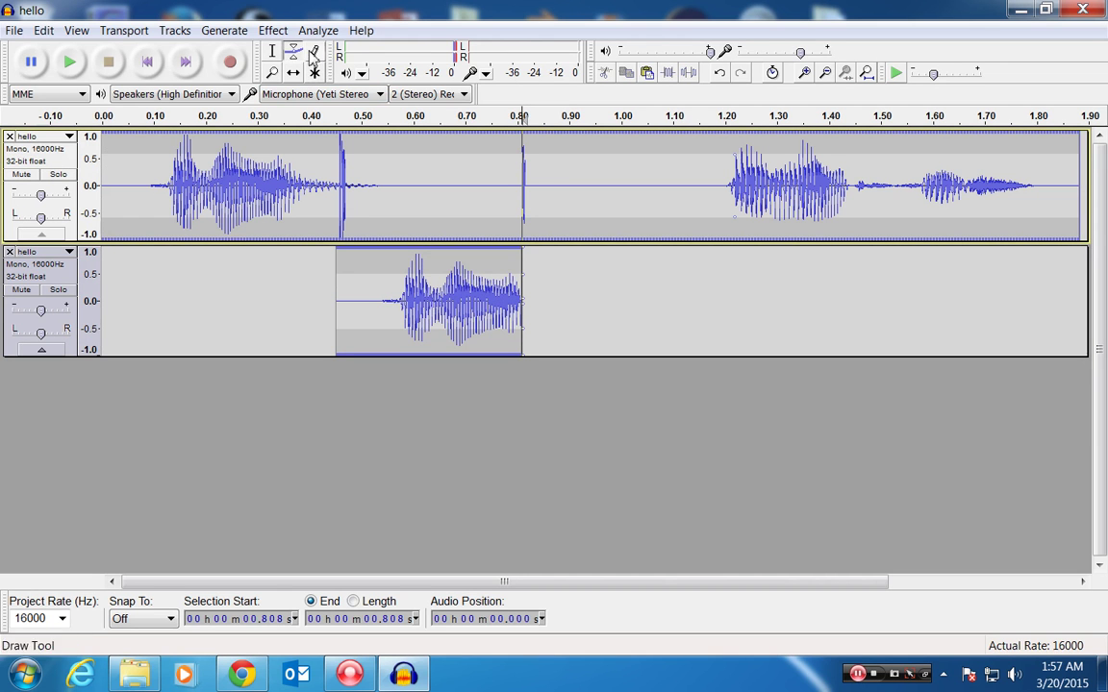
left_click_drag(333, 52, 348, 56)
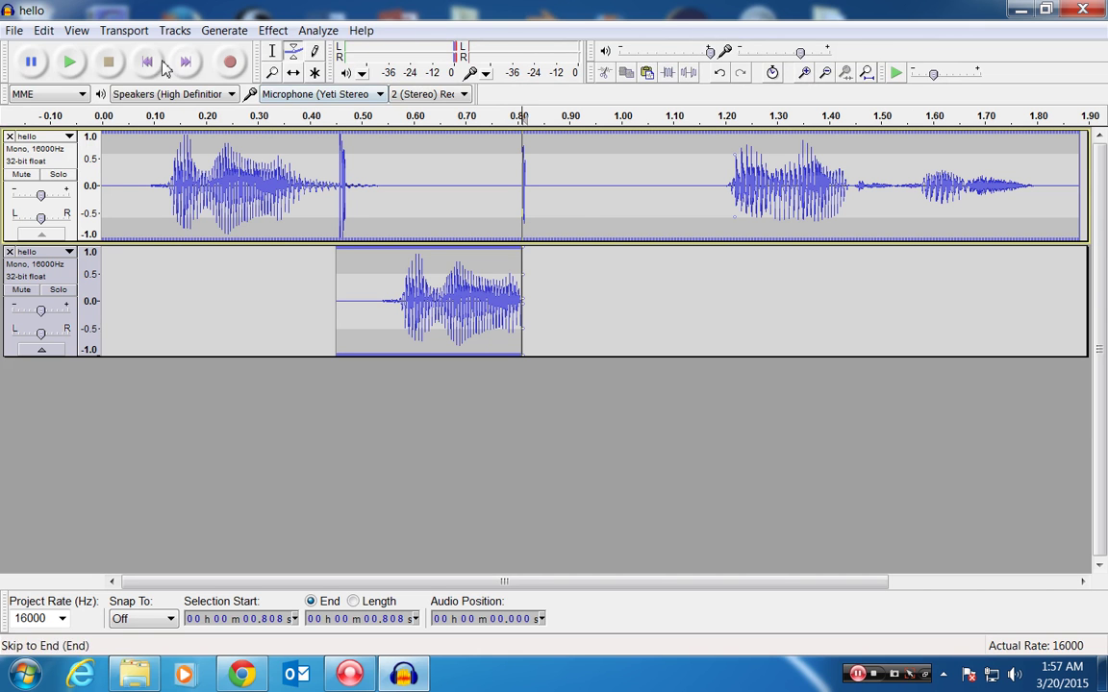
left_click(69, 63)
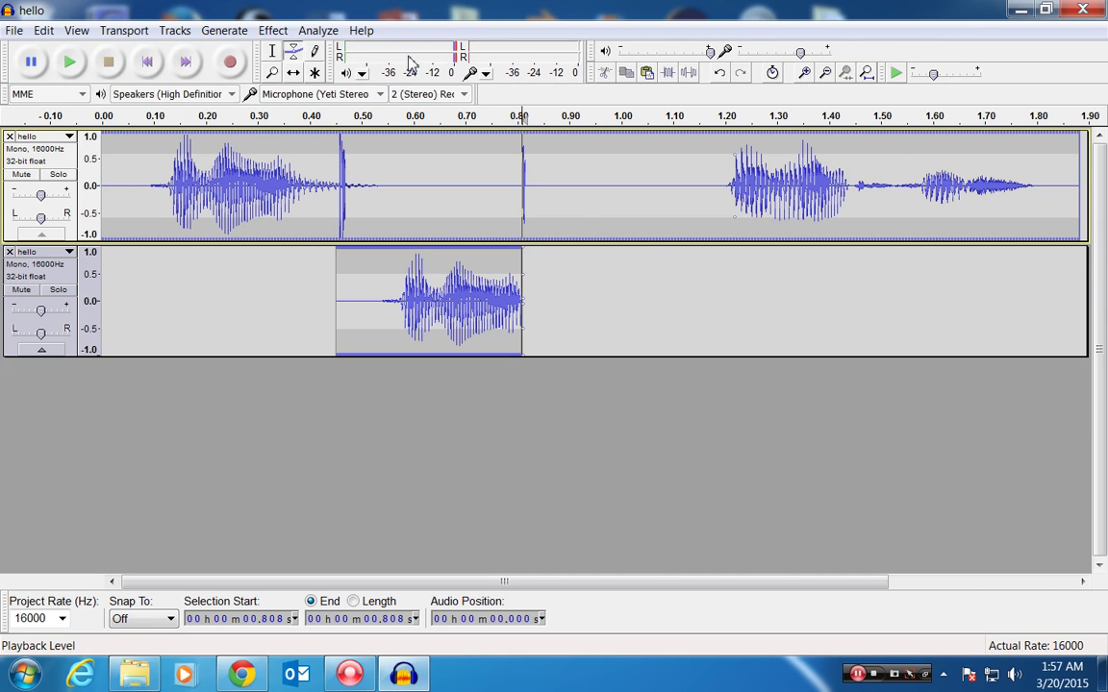
Step: Start monitoring the recording input level, and set the playback speed slightly below normal
left_click(470, 74)
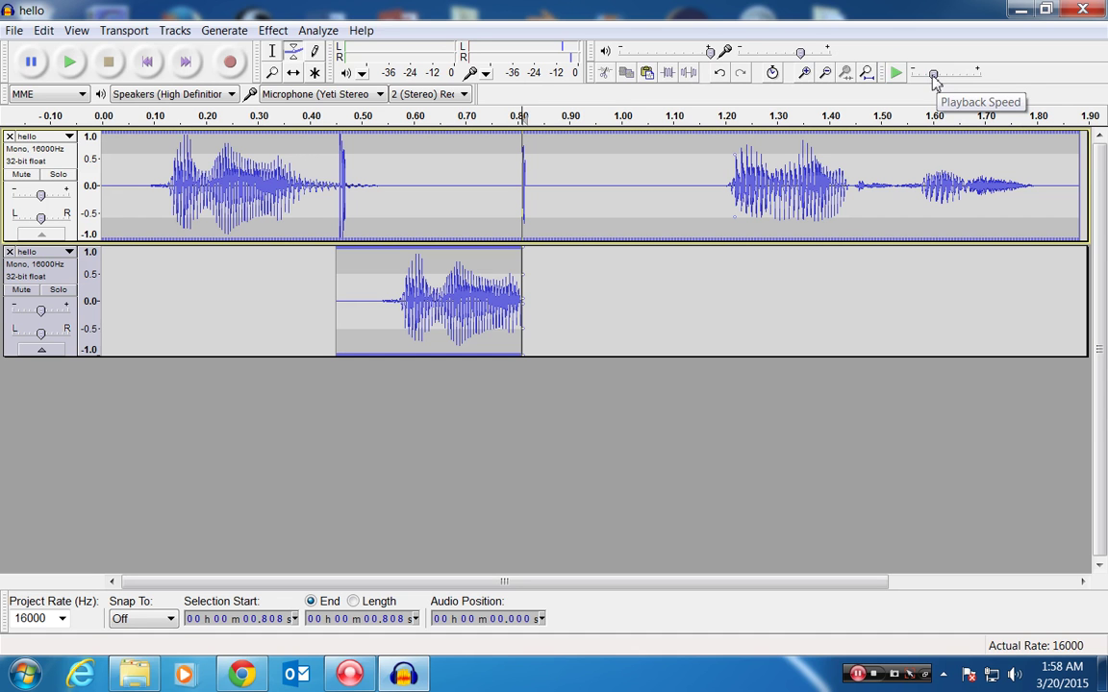
left_click_drag(933, 74, 914, 74)
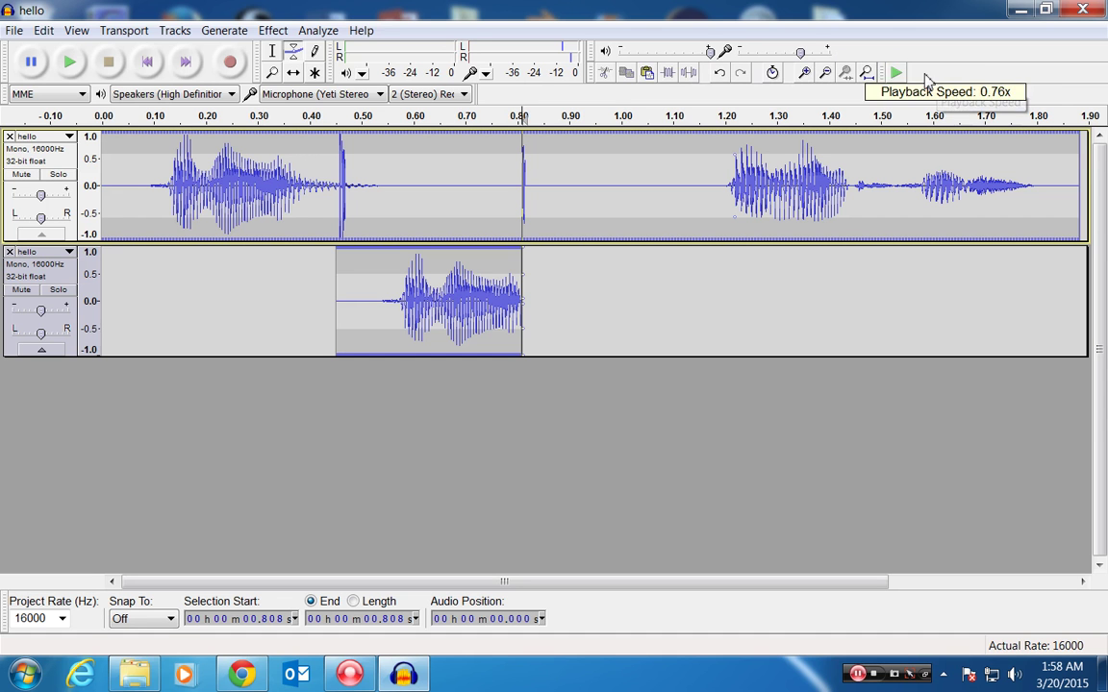
left_click(78, 67)
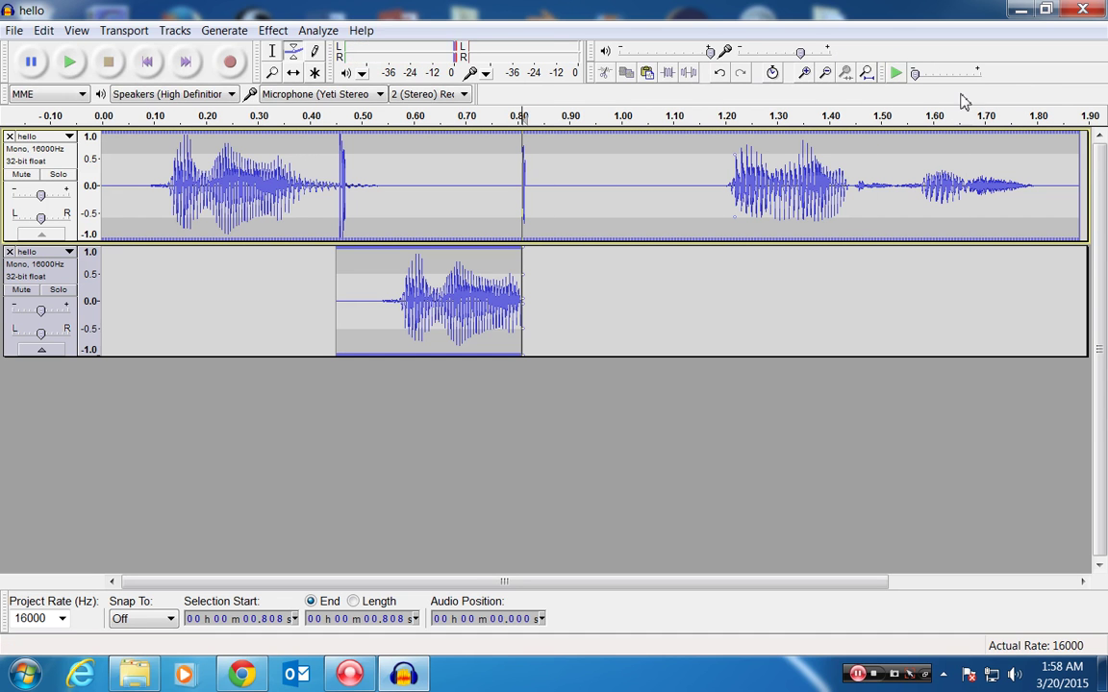
left_click_drag(918, 74, 930, 75)
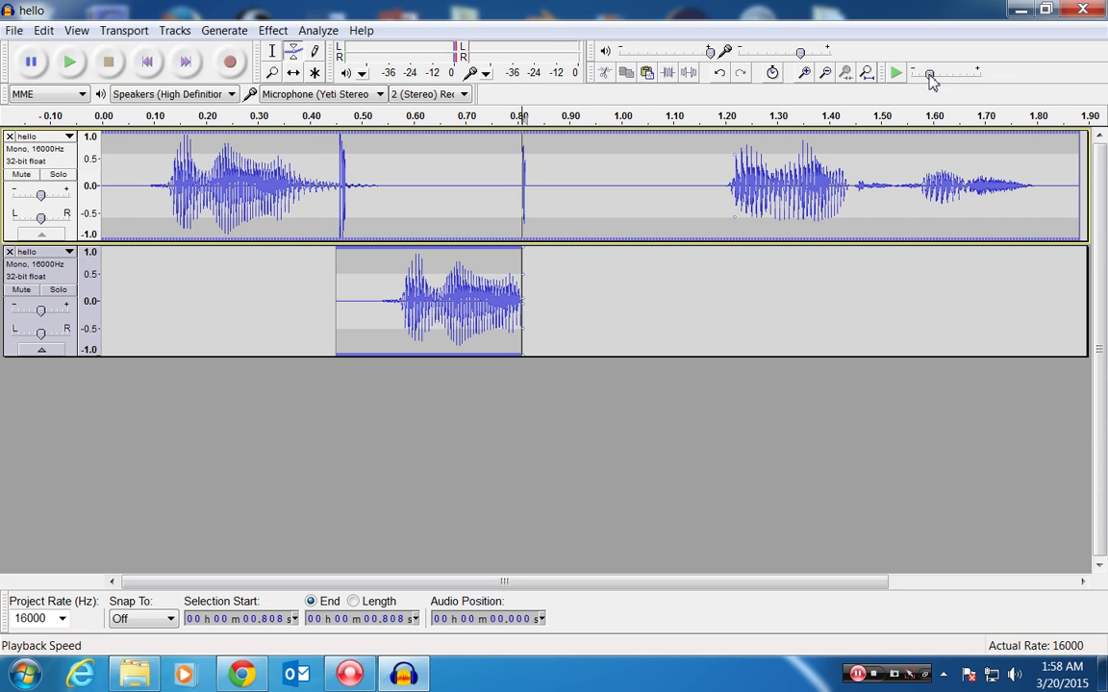
Step: Review the available options for the audio host, playback device and recording device
left_click(82, 96)
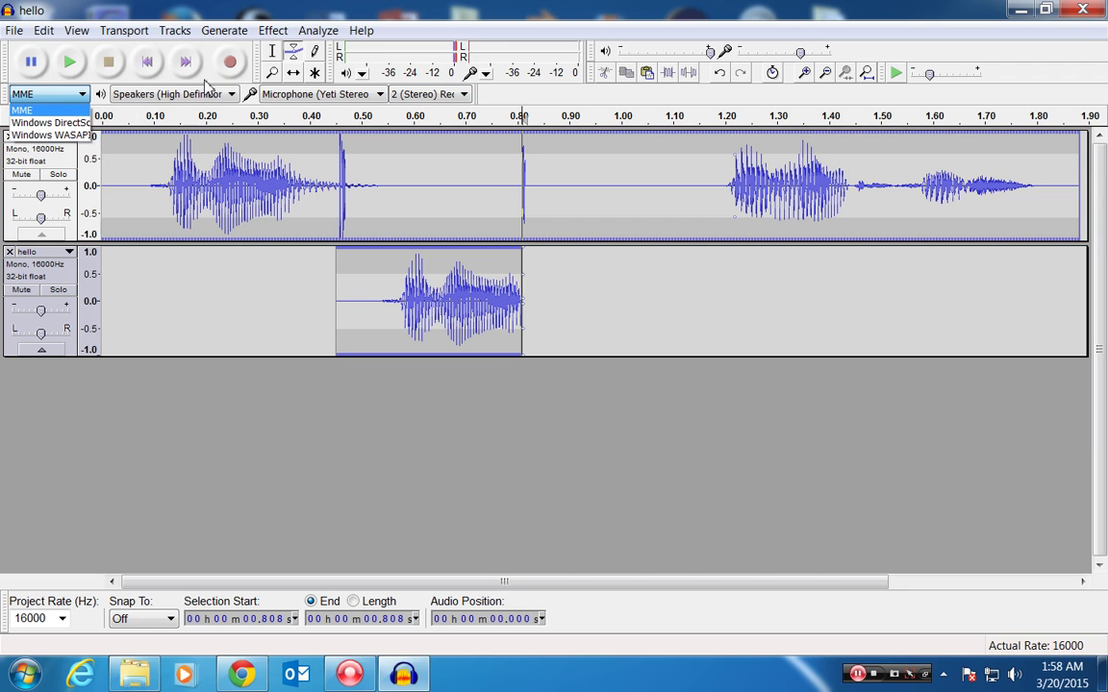
left_click(233, 94)
left_click(234, 94)
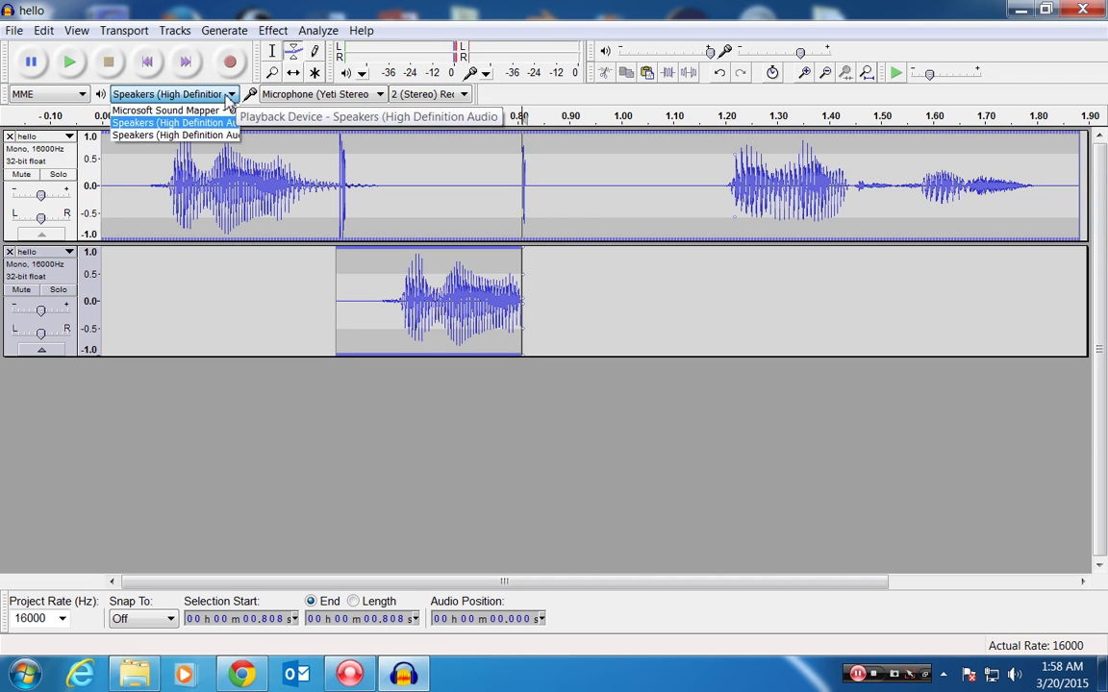
left_click(381, 94)
left_click(382, 94)
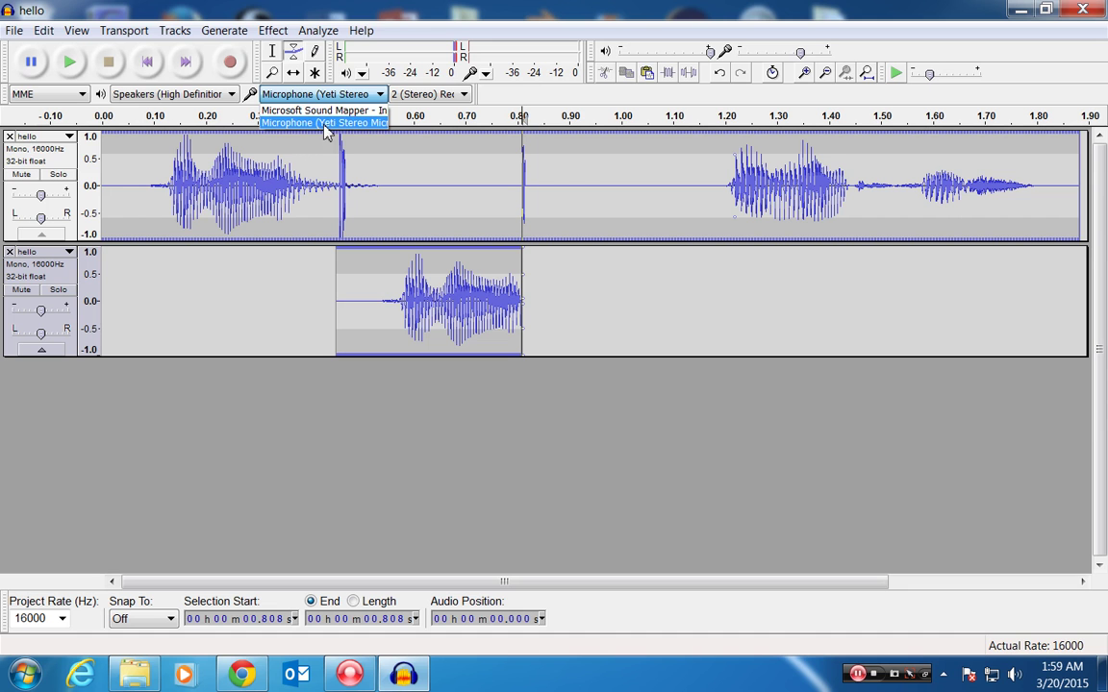
Step: Check the system speaker volume, and review the recording device and recording channel options
left_click(1015, 674)
mouse_move(1014, 417)
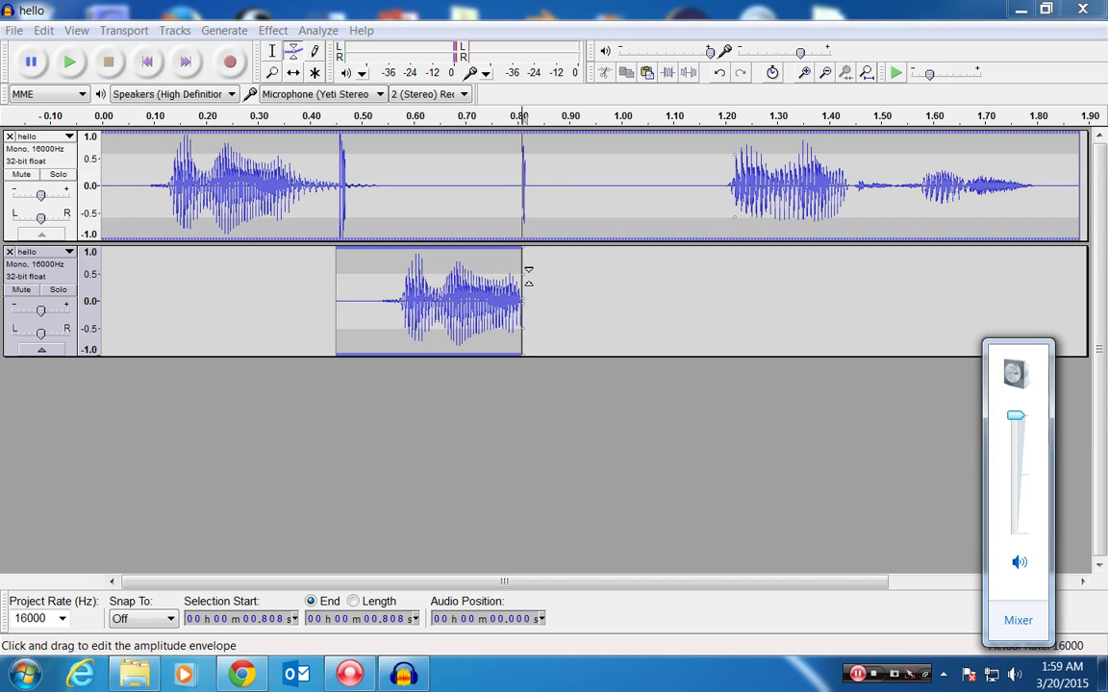
left_click(306, 95)
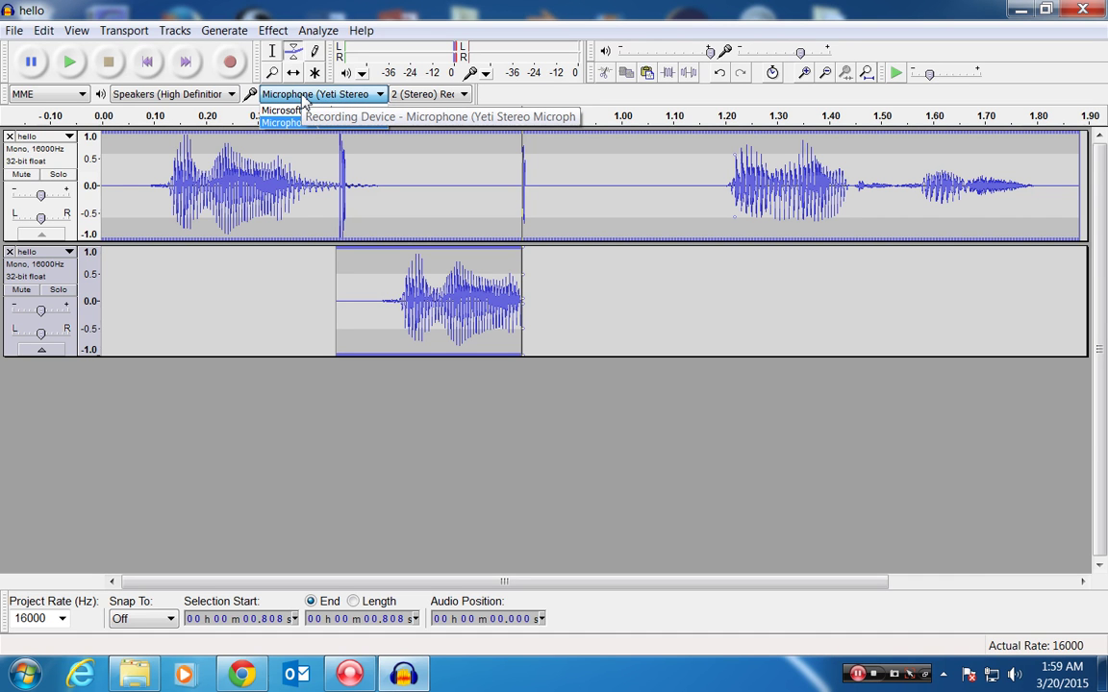
left_click(306, 94)
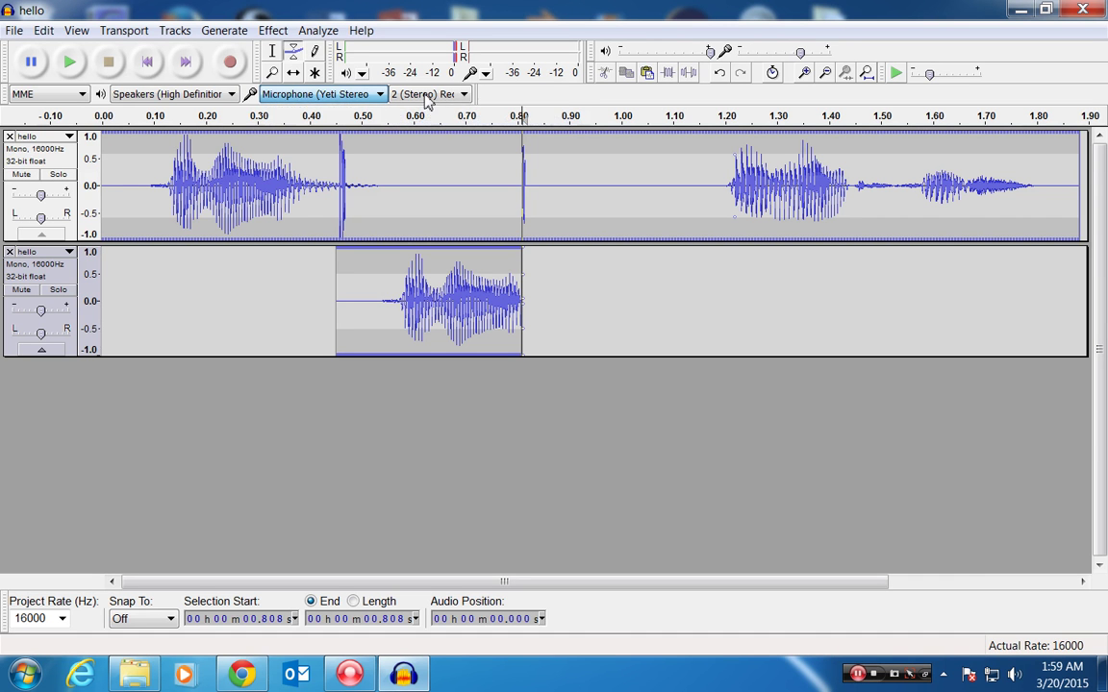
left_click(428, 94)
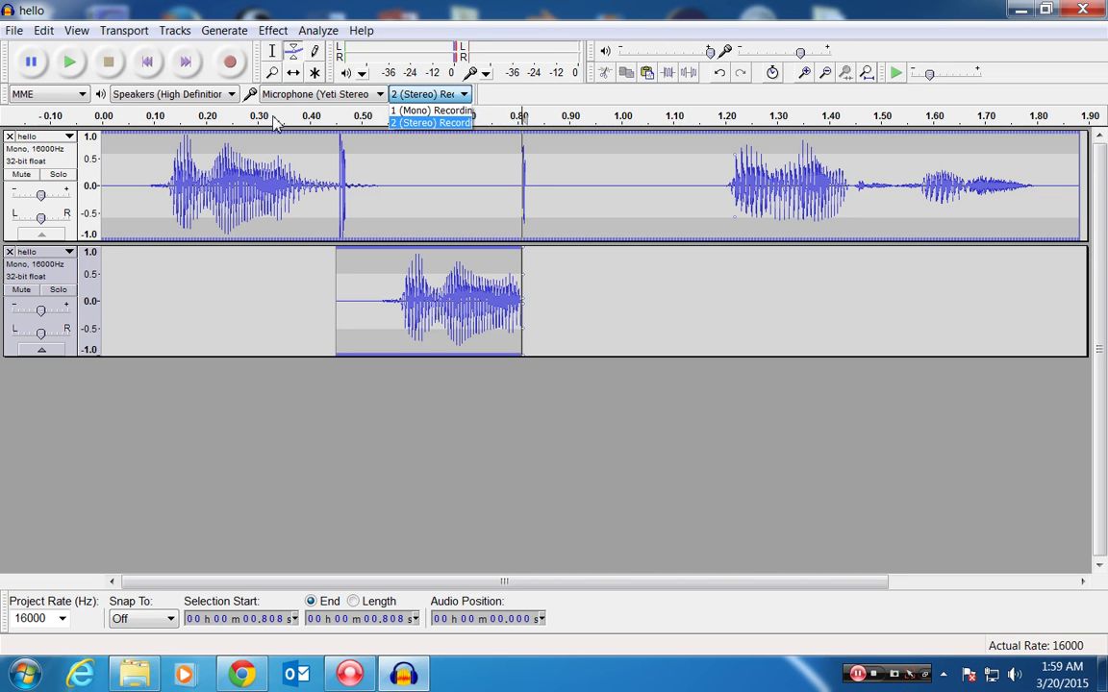
left_click(180, 111)
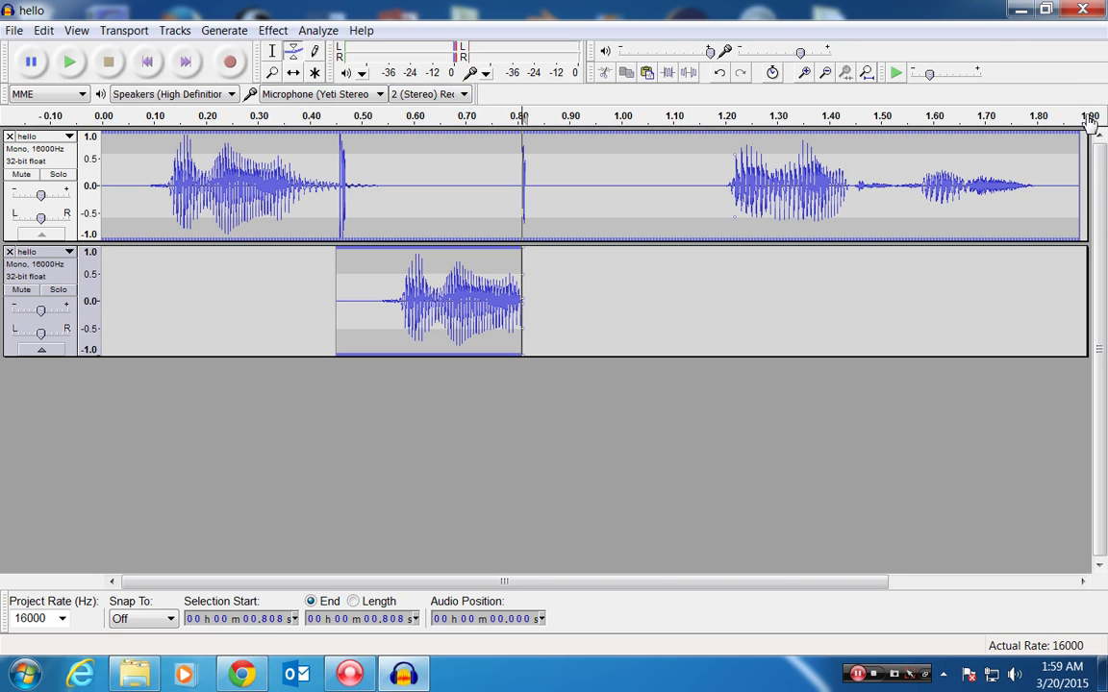
Step: Examine the upper track's sample format and rate options and the available project rates
left_click(40, 139)
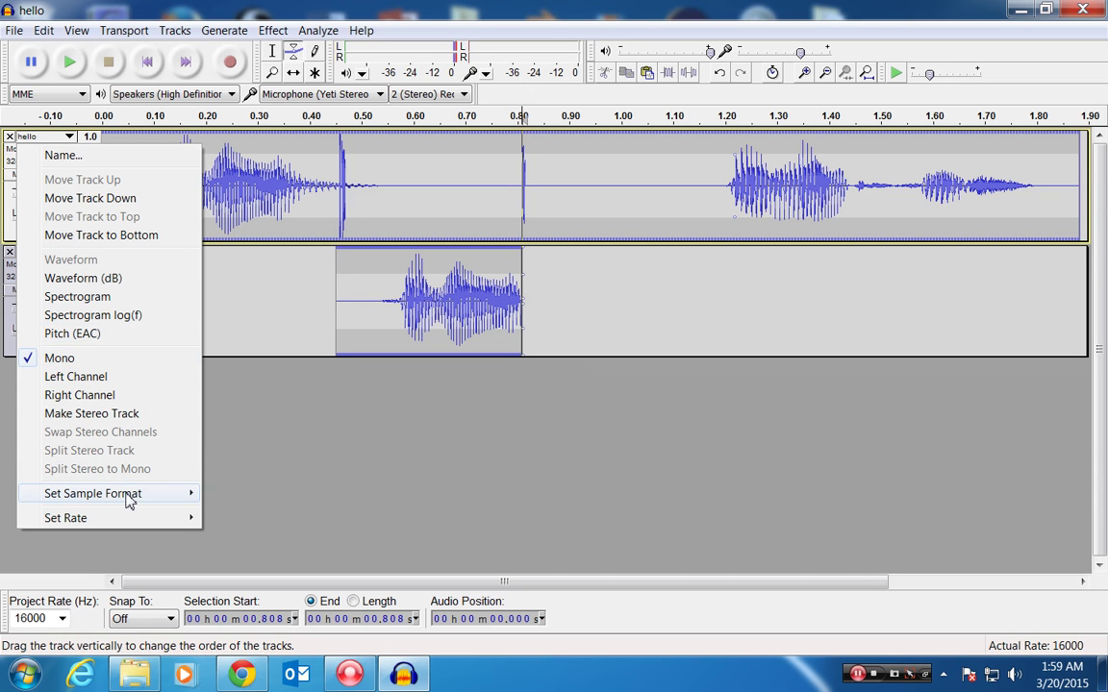
mouse_move(128, 495)
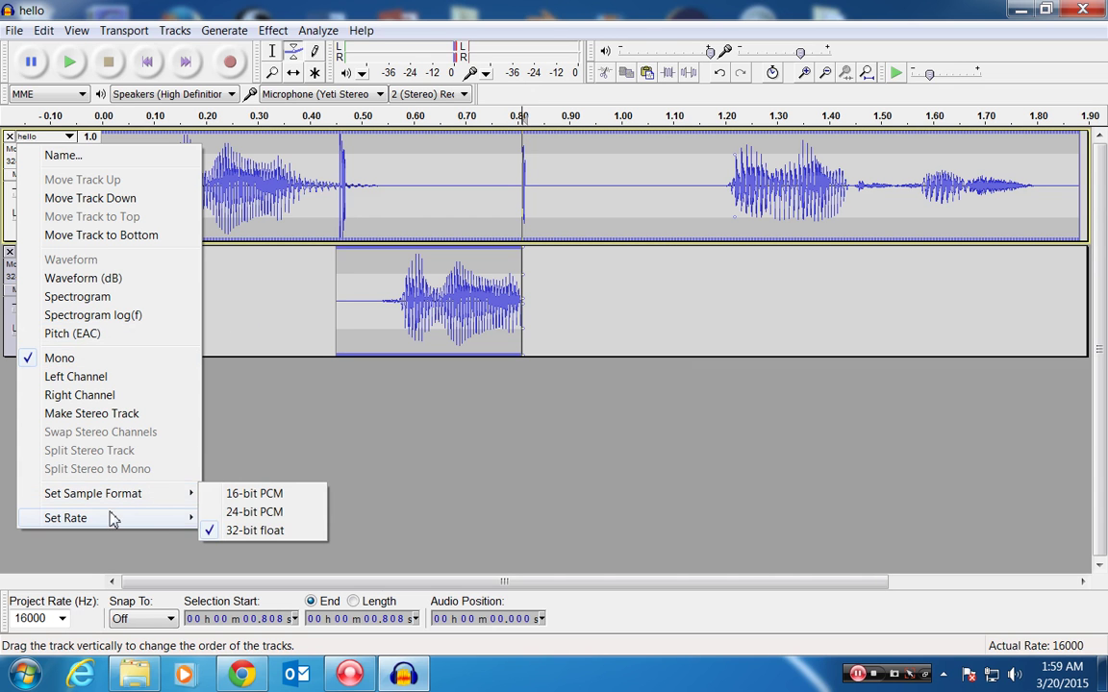
mouse_move(111, 518)
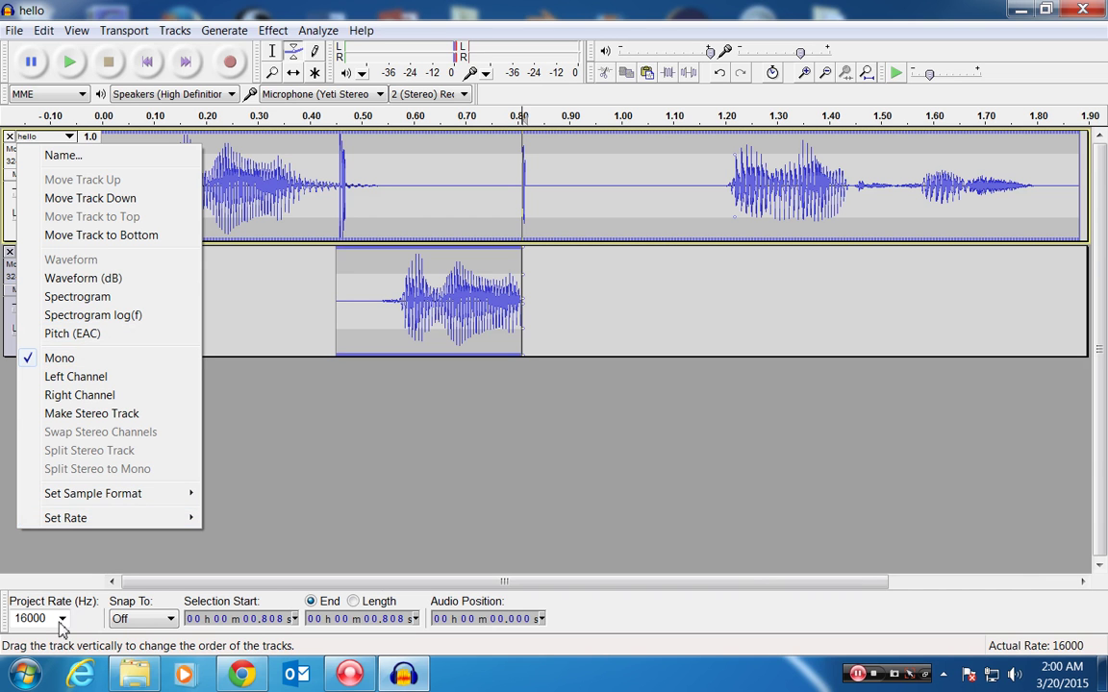
left_click(227, 536)
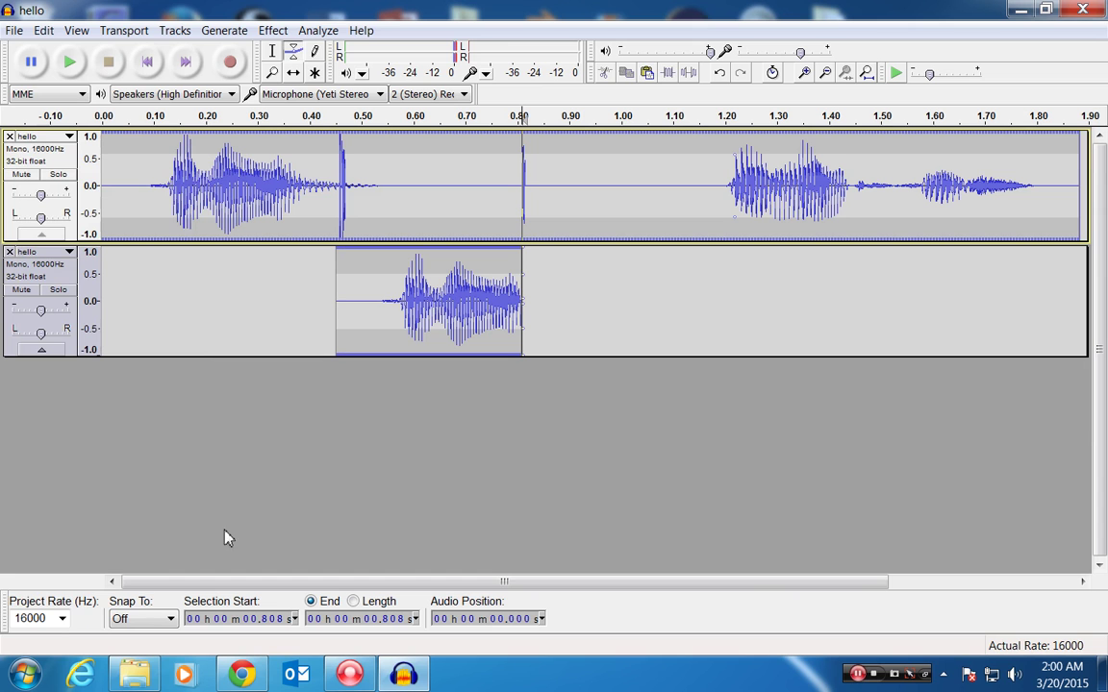
left_click(62, 618)
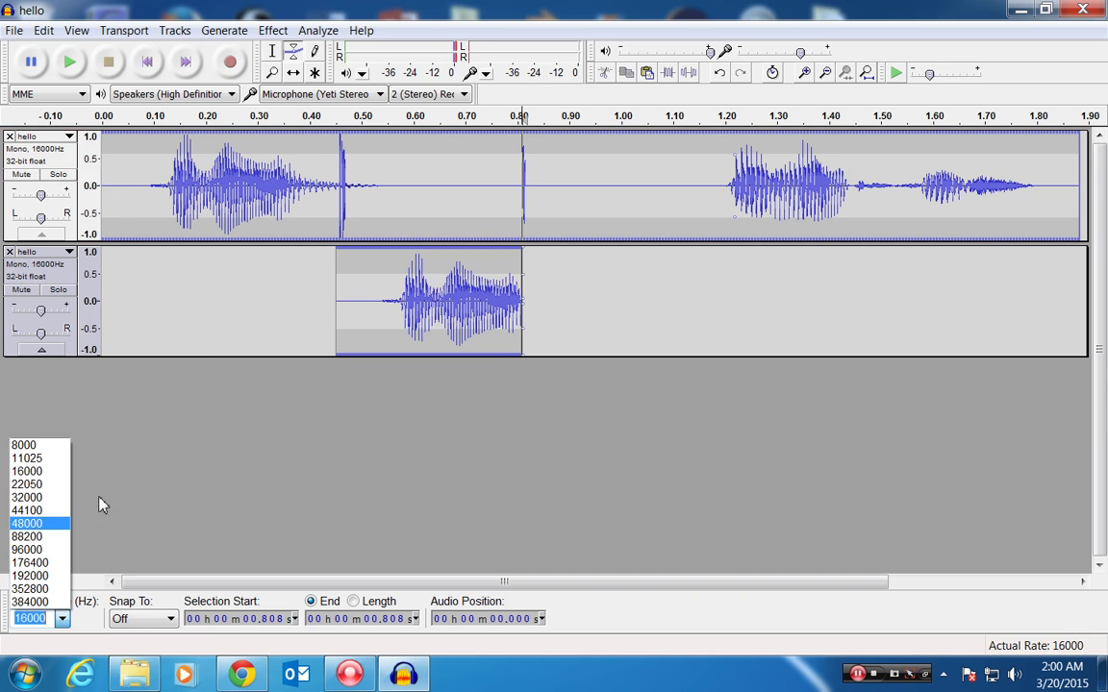
left_click(149, 465)
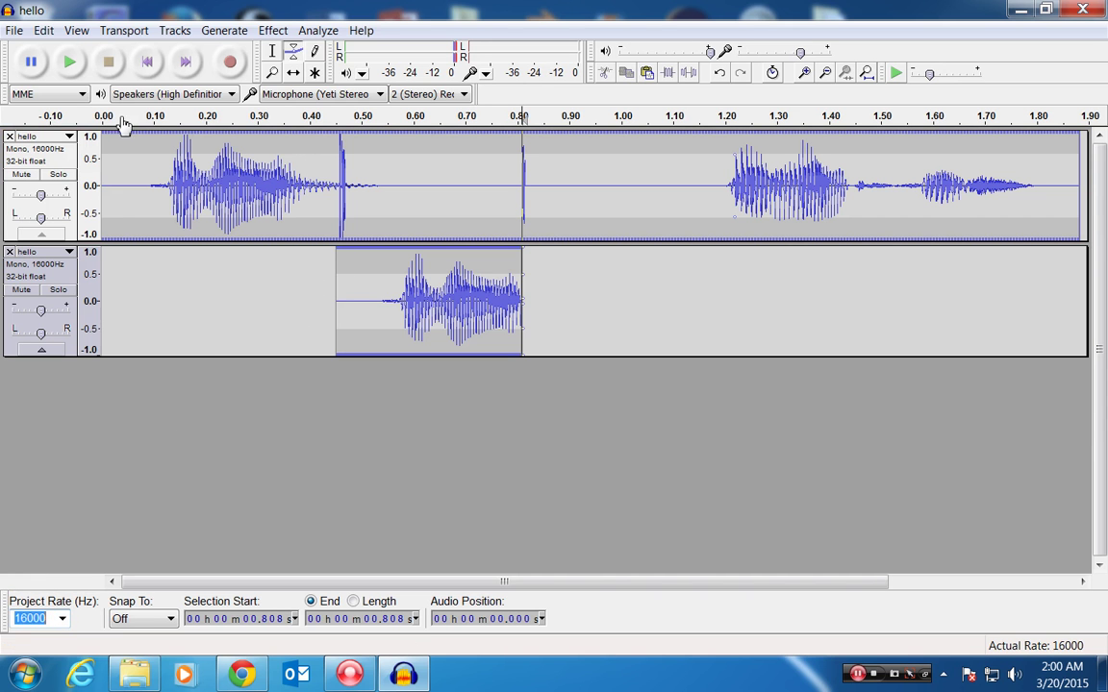
left_click(68, 137)
left_click(67, 137)
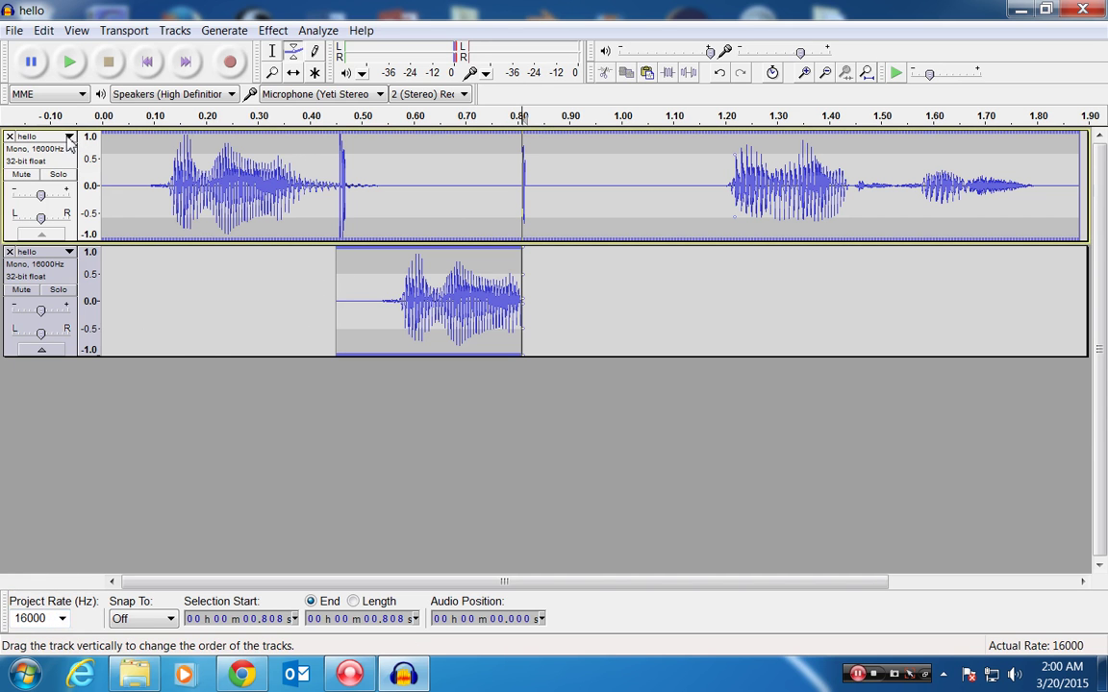
Step: Return the cursor to the start of the project and play both tracks
left_click(21, 175)
left_click(21, 175)
left_click(69, 64)
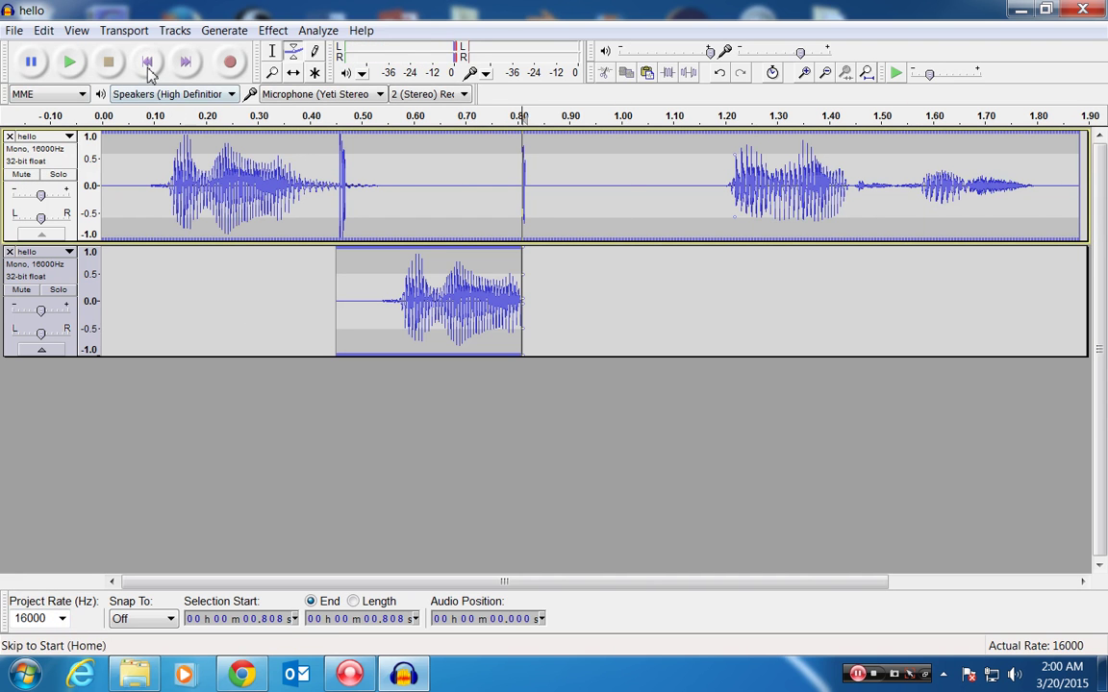
left_click(147, 65)
left_click(71, 63)
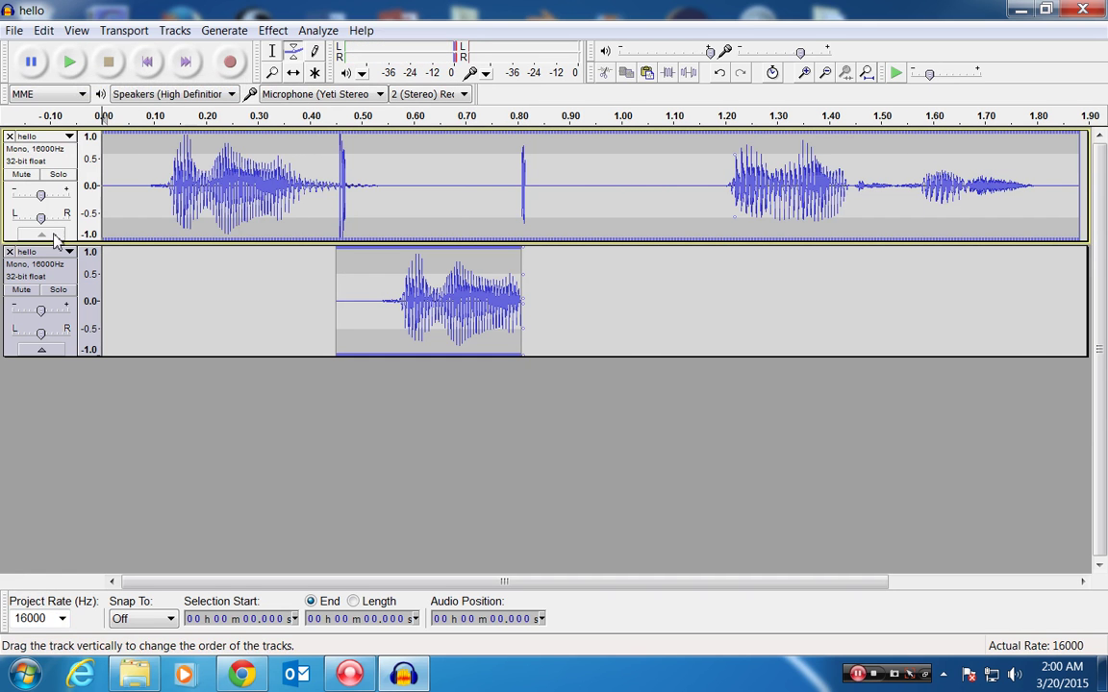
Step: Mute the upper track, play the project to hear only the lower clip, and unmute the track
left_click(23, 174)
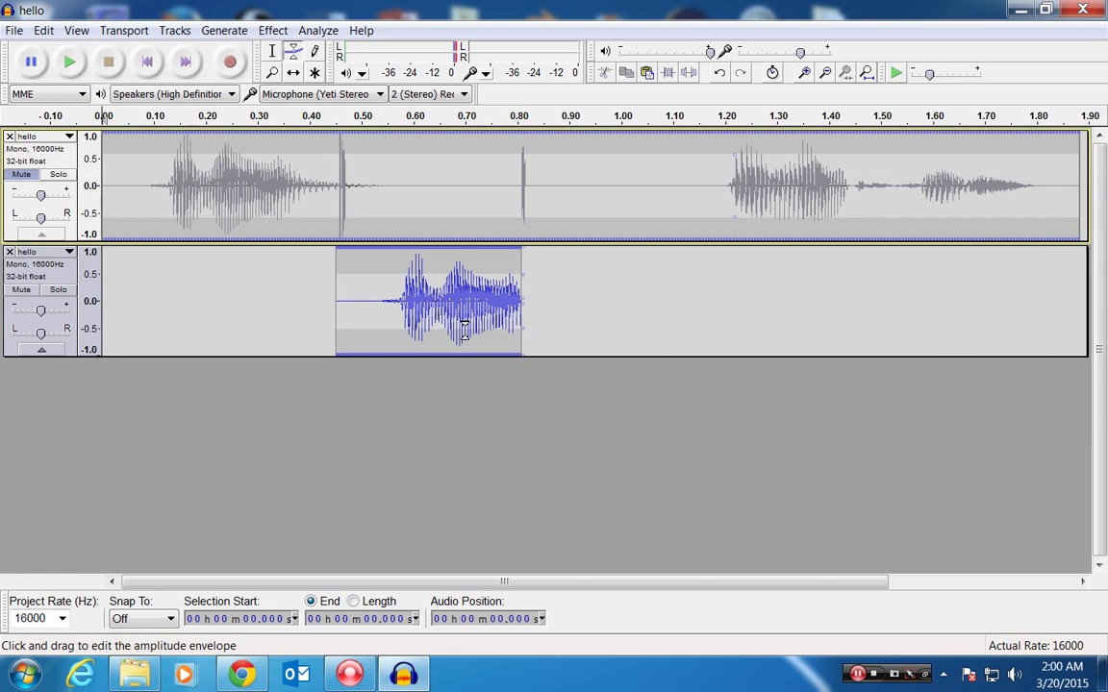
left_click(71, 63)
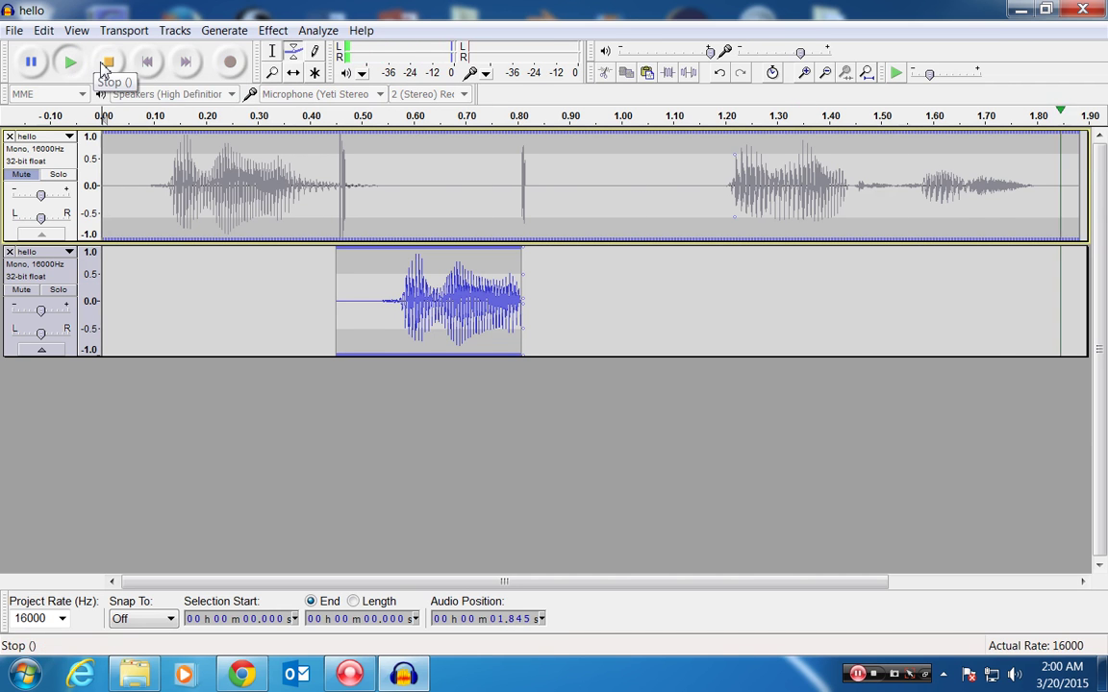
left_click(106, 63)
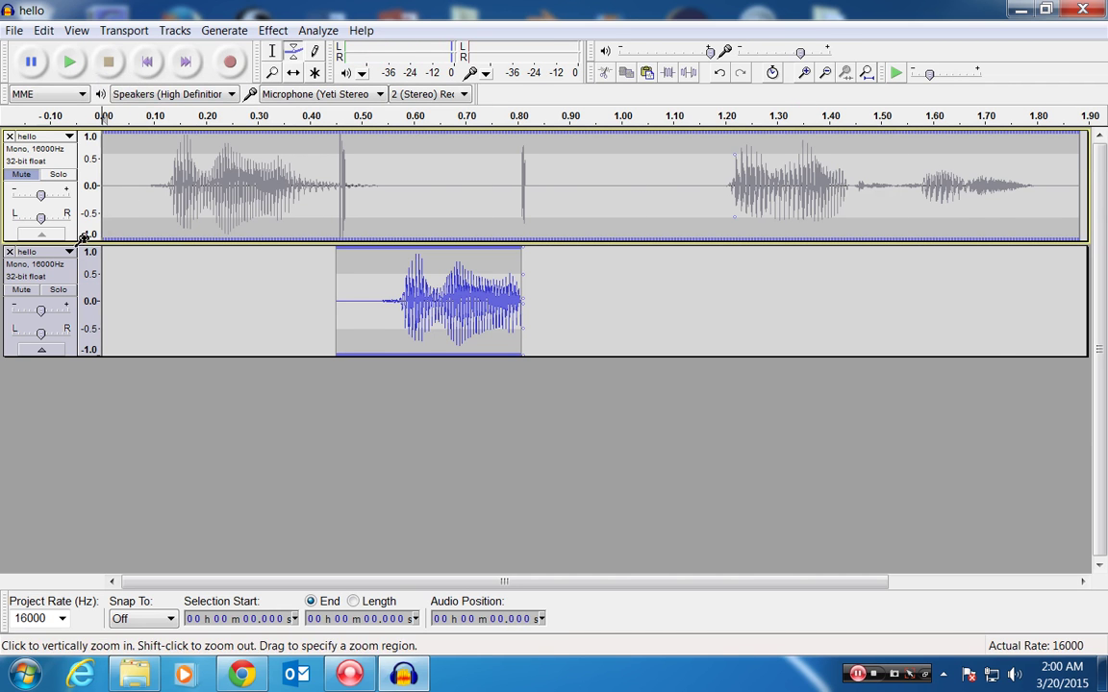
left_click(33, 176)
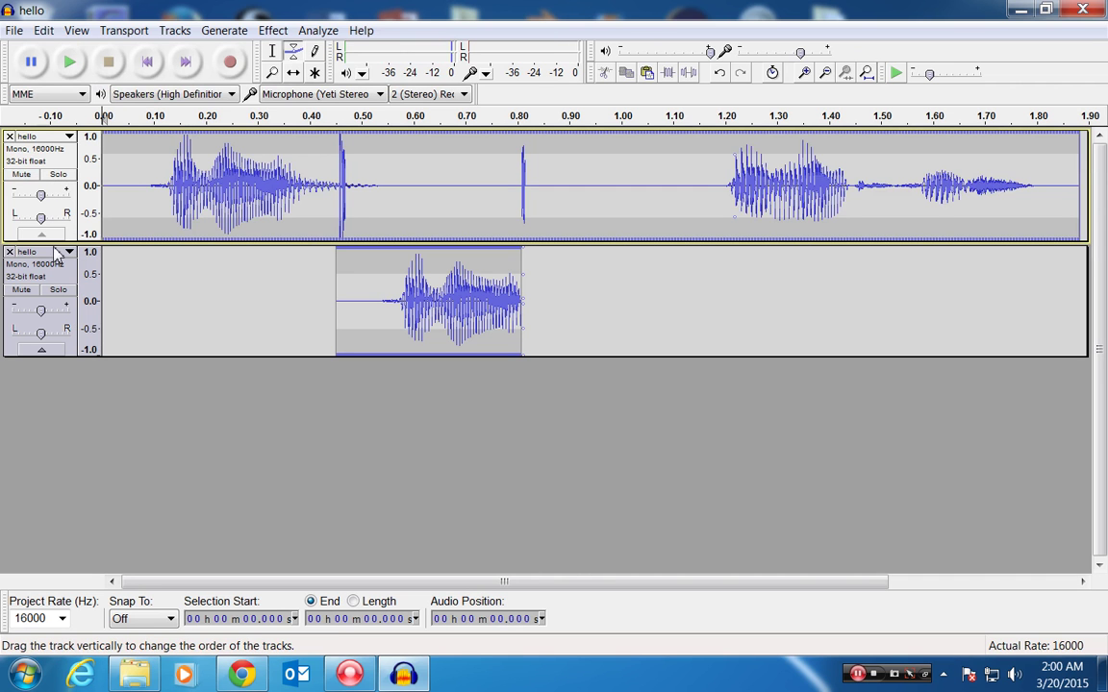
Step: Solo the lower track, play the project, and turn the solo off again
left_click(58, 289)
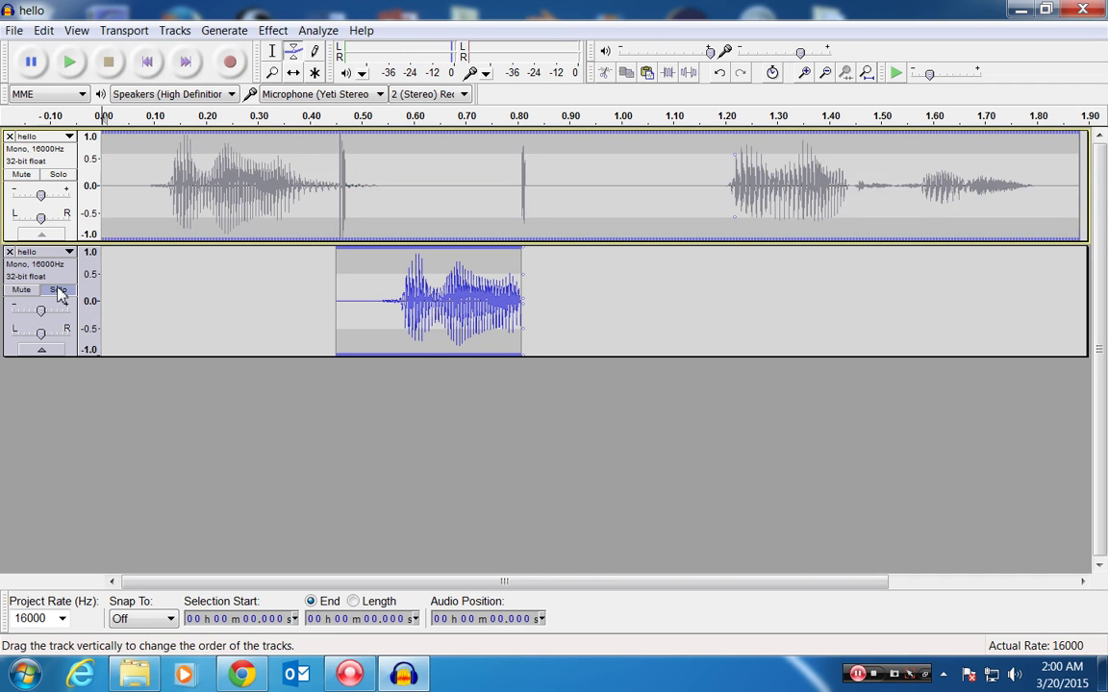
left_click(69, 63)
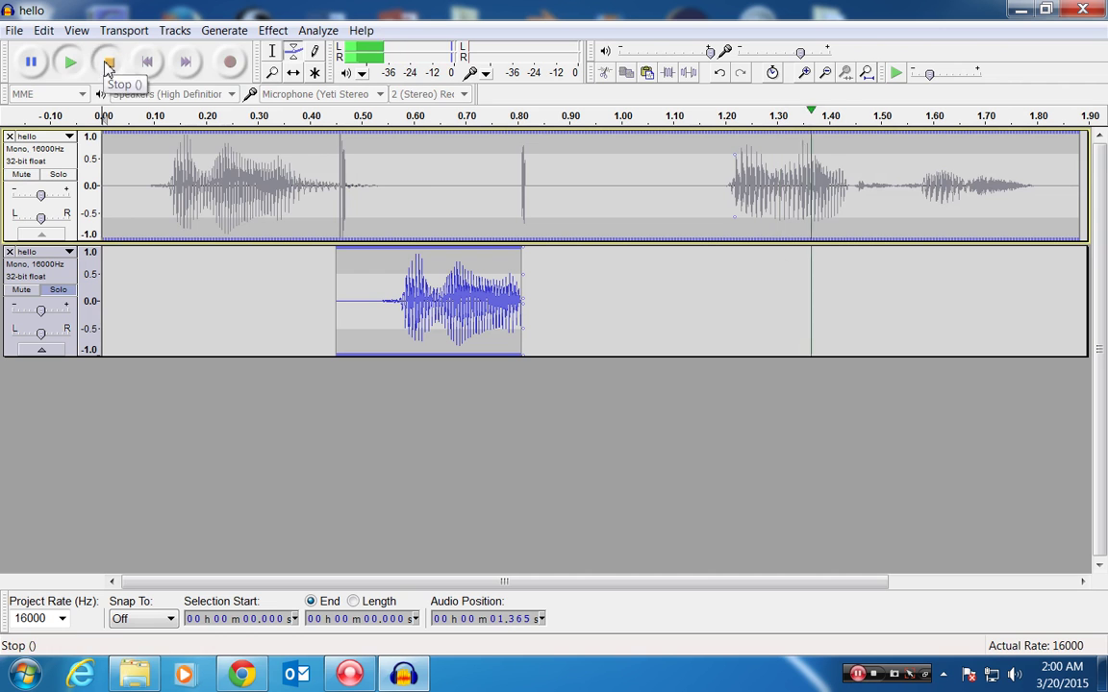
left_click(58, 289)
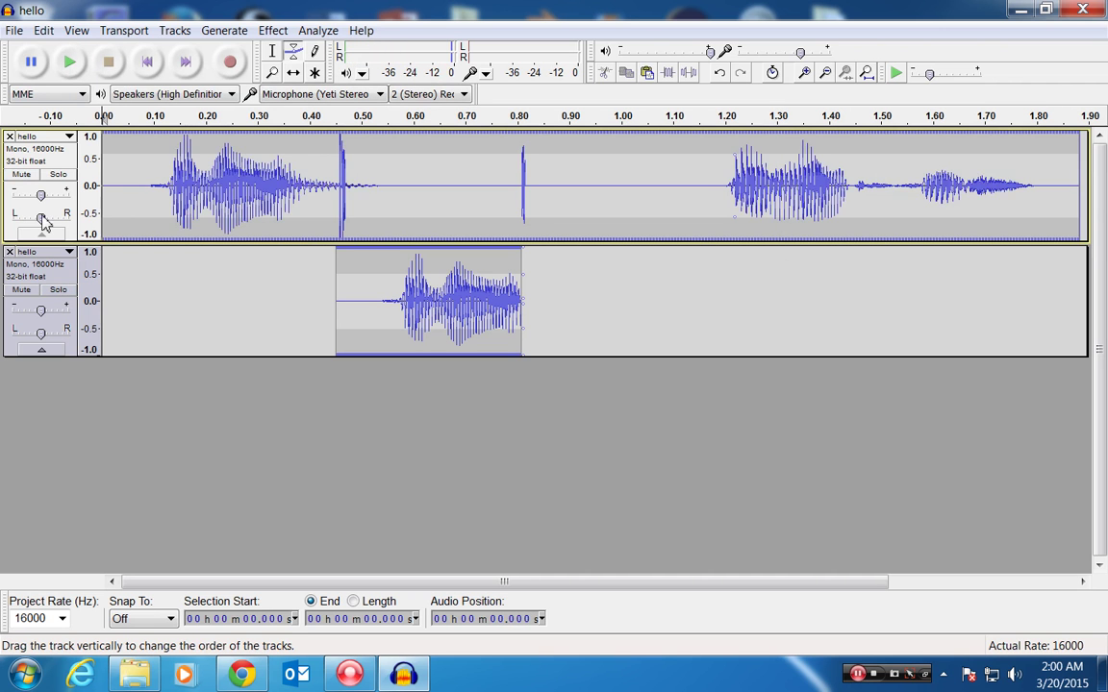
Step: Raise the upper track's gain well above +2 dB and play the tracks
left_click(27, 176)
left_click(27, 176)
left_click(43, 197)
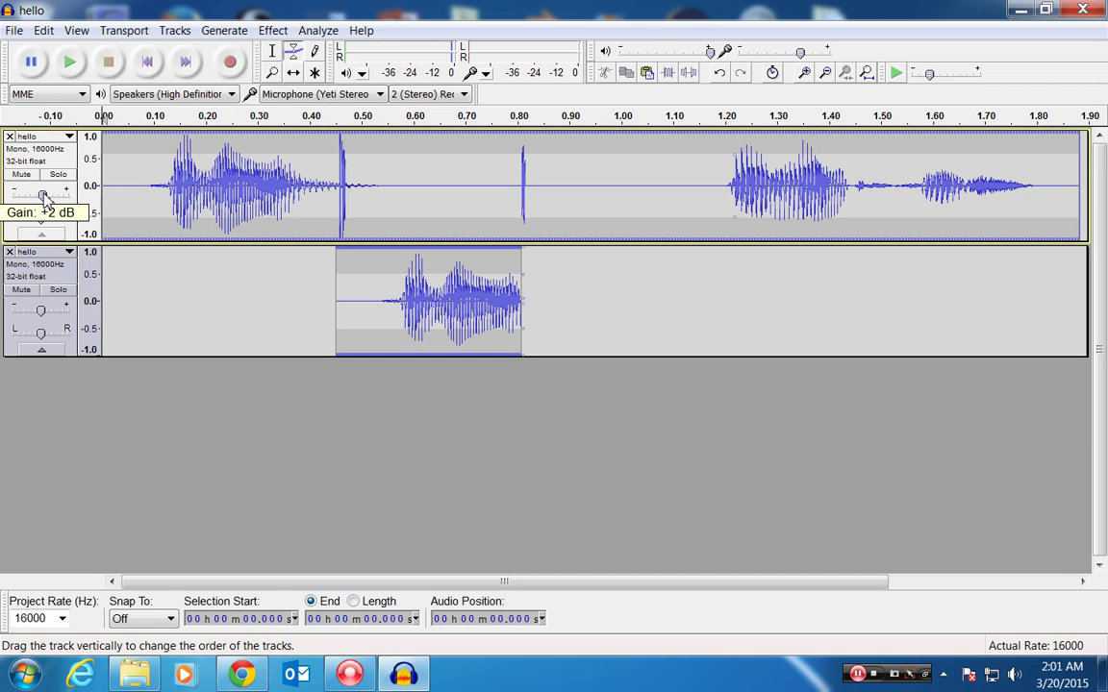
left_click_drag(42, 197, 57, 195)
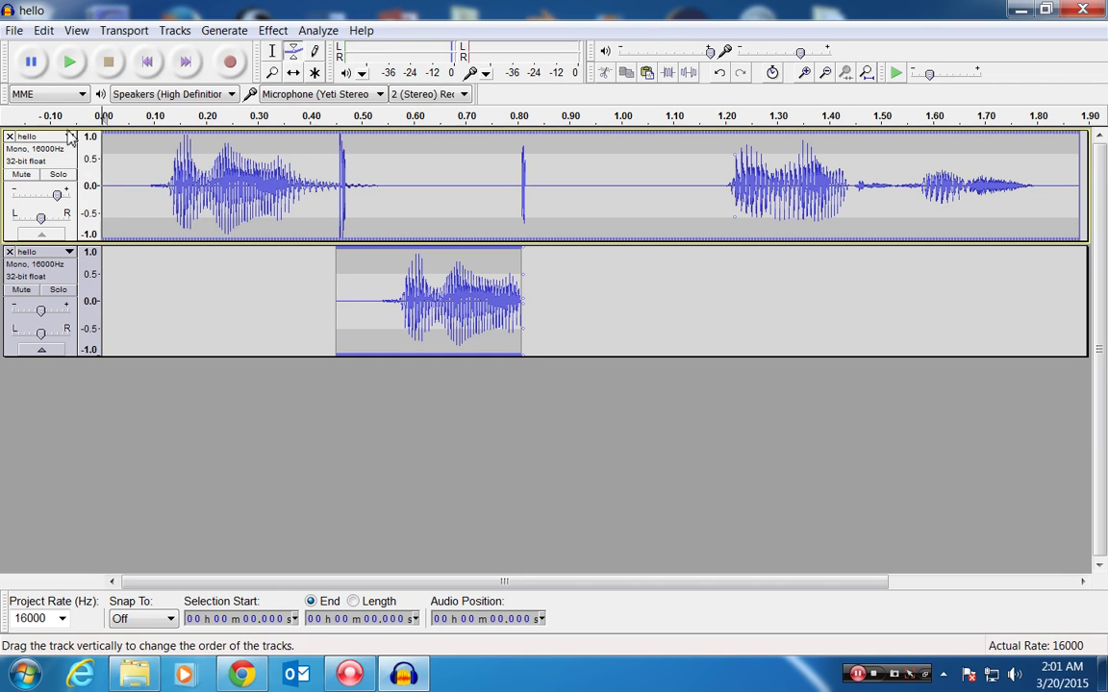
left_click(70, 67)
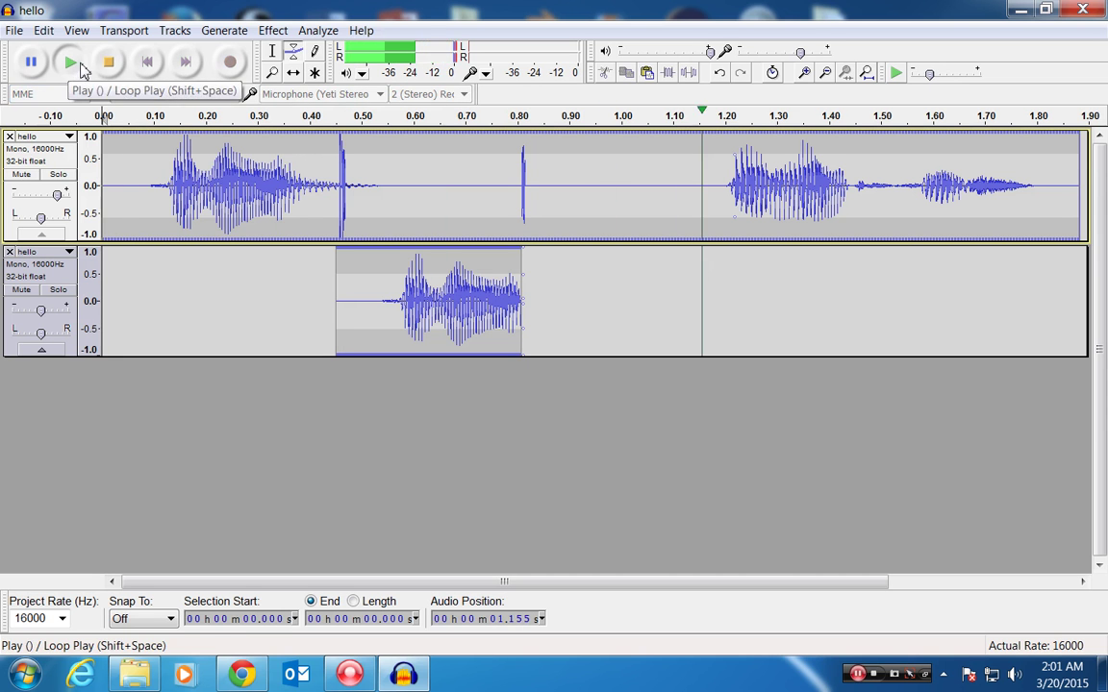
left_click(50, 196)
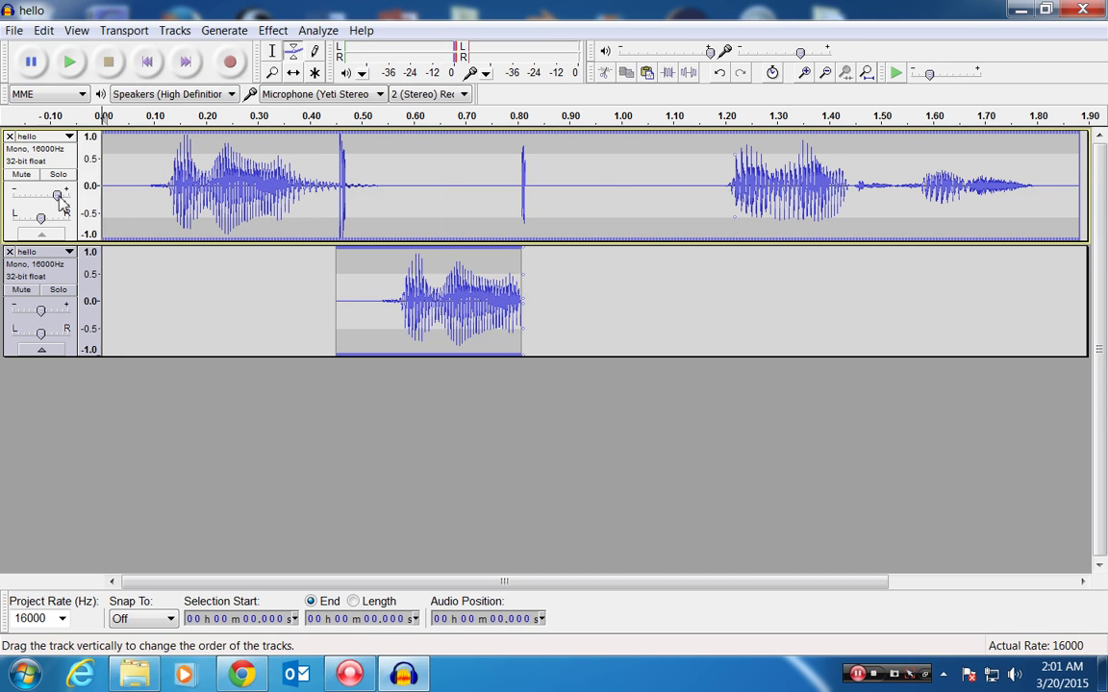
Step: Return the upper track's gain to the centre and try its pan control, leaving it centred
left_click_drag(50, 197, 25, 194)
mouse_move(41, 221)
left_mouse_down()
mouse_move(63, 221)
mouse_move(42, 223)
left_mouse_up()
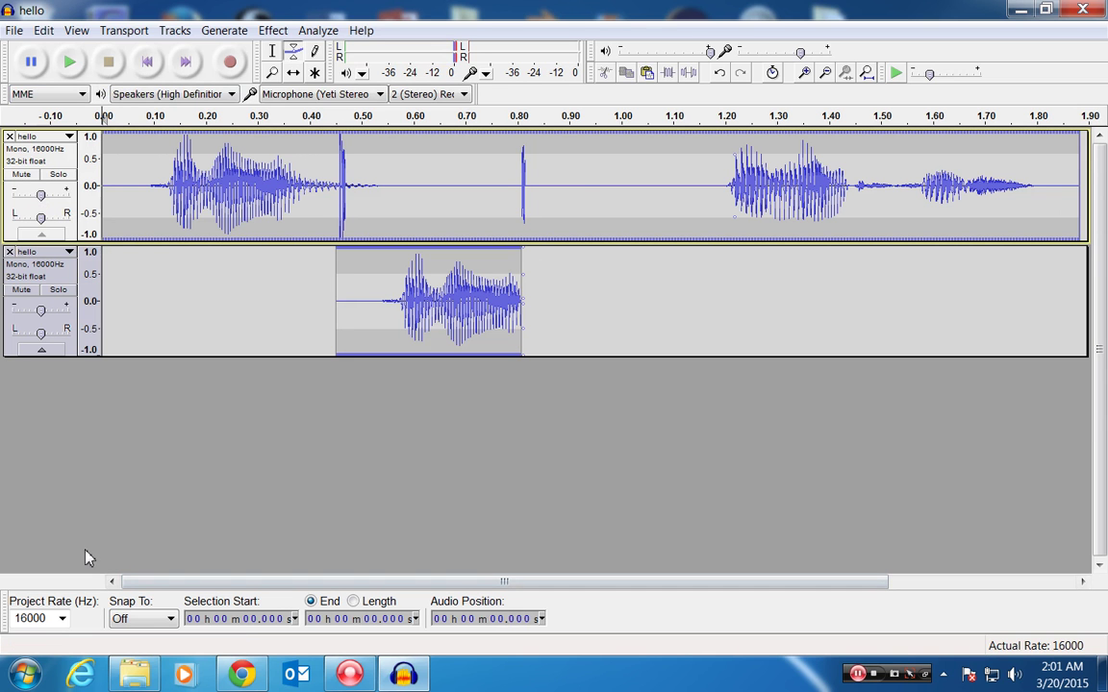
Step: Set the project rate to 8000 Hz and play the tracks
left_click(63, 620)
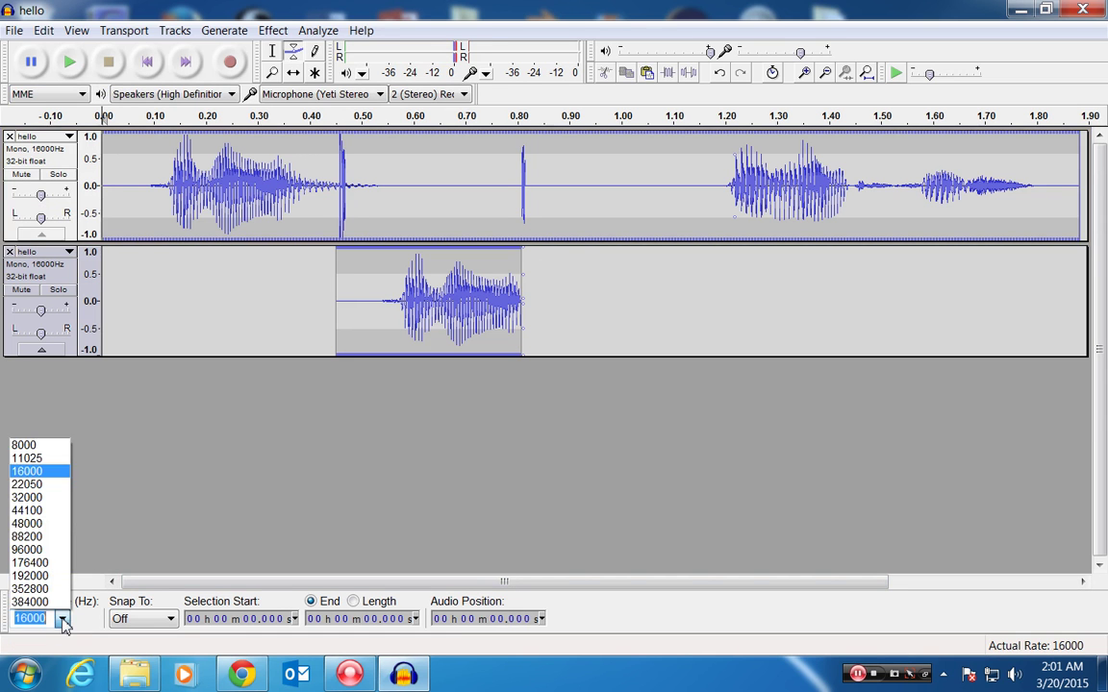
left_click(43, 446)
left_click(70, 65)
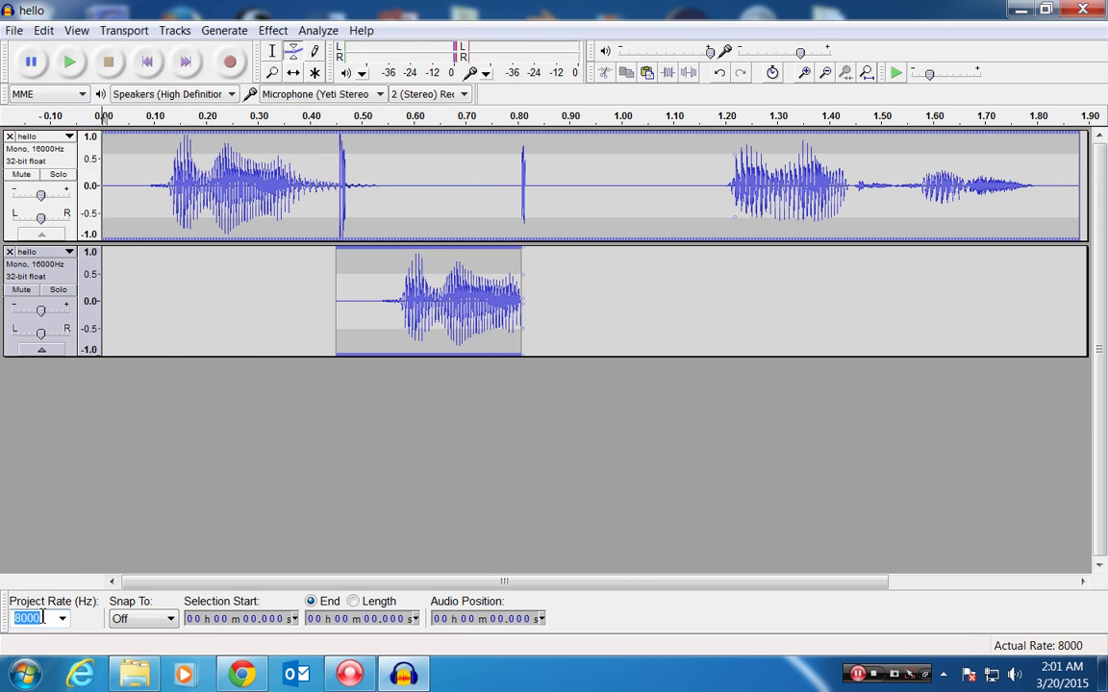
Step: Lower the project rate to 800, 80 and finally 8 Hz, playing the tracks at each setting
left_click(49, 618)
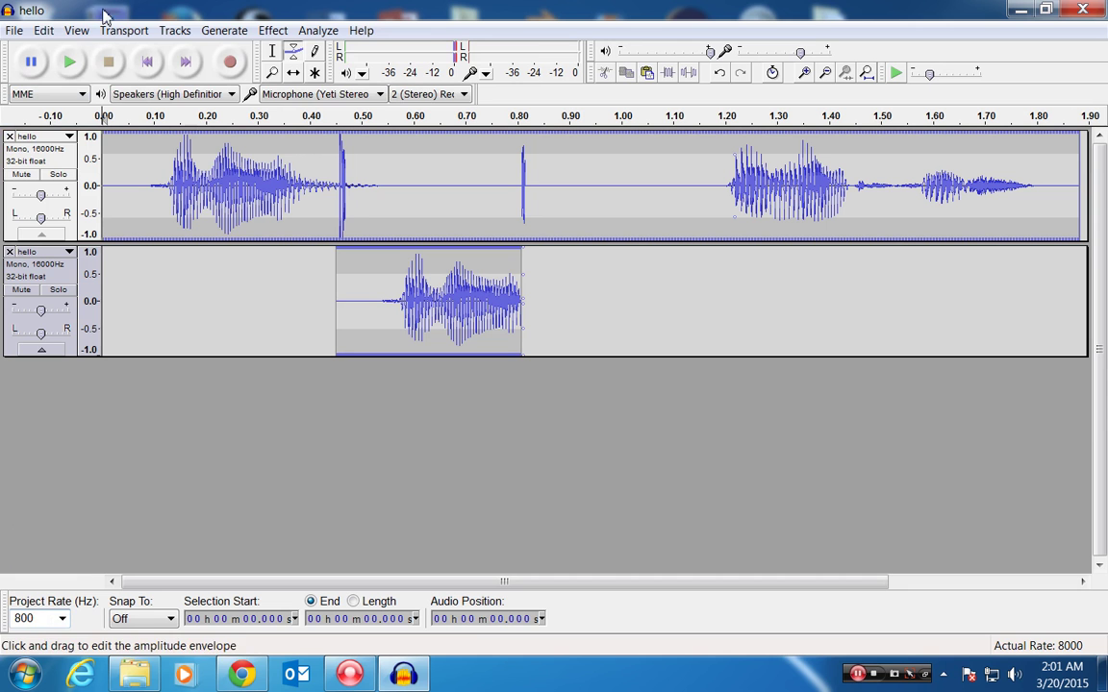
left_click(71, 62)
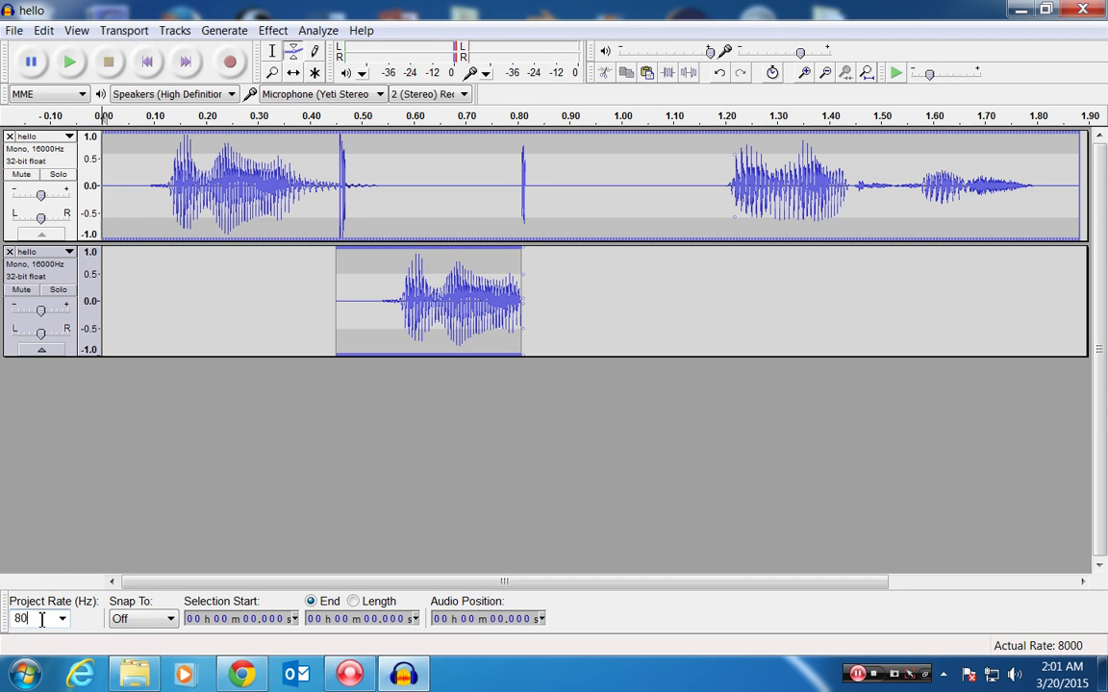
left_click(70, 63)
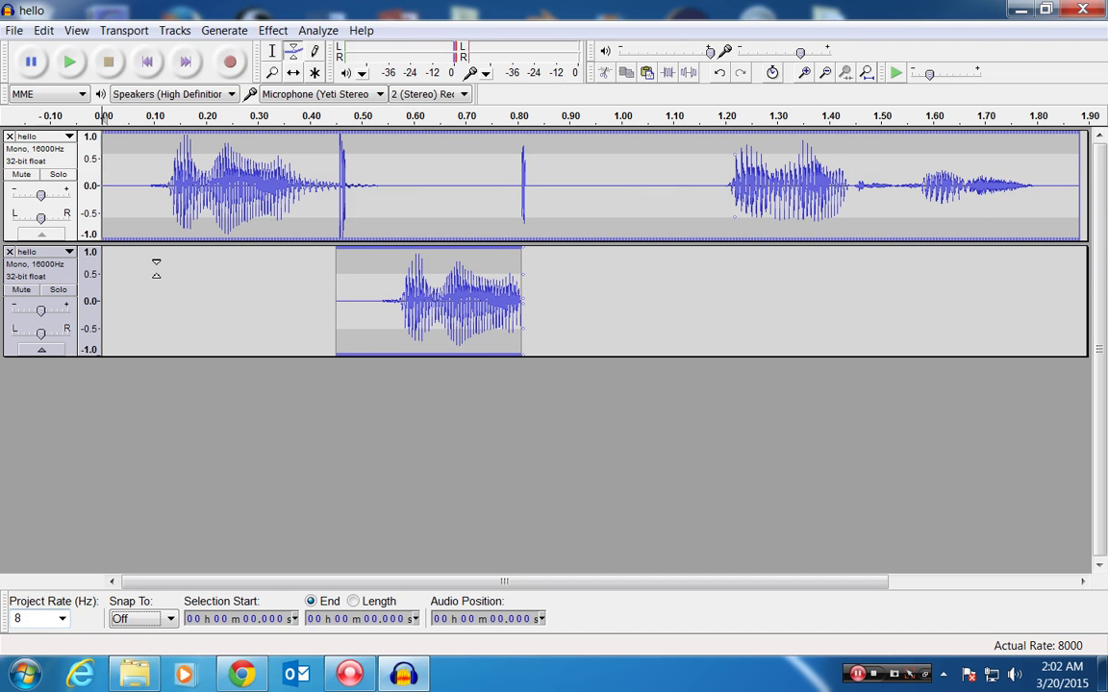
left_click(70, 62)
Step: Start an audio export, try the AIFF format, and choose WAV (Microsoft) signed 16 bit PCM as the file type
left_click(14, 32)
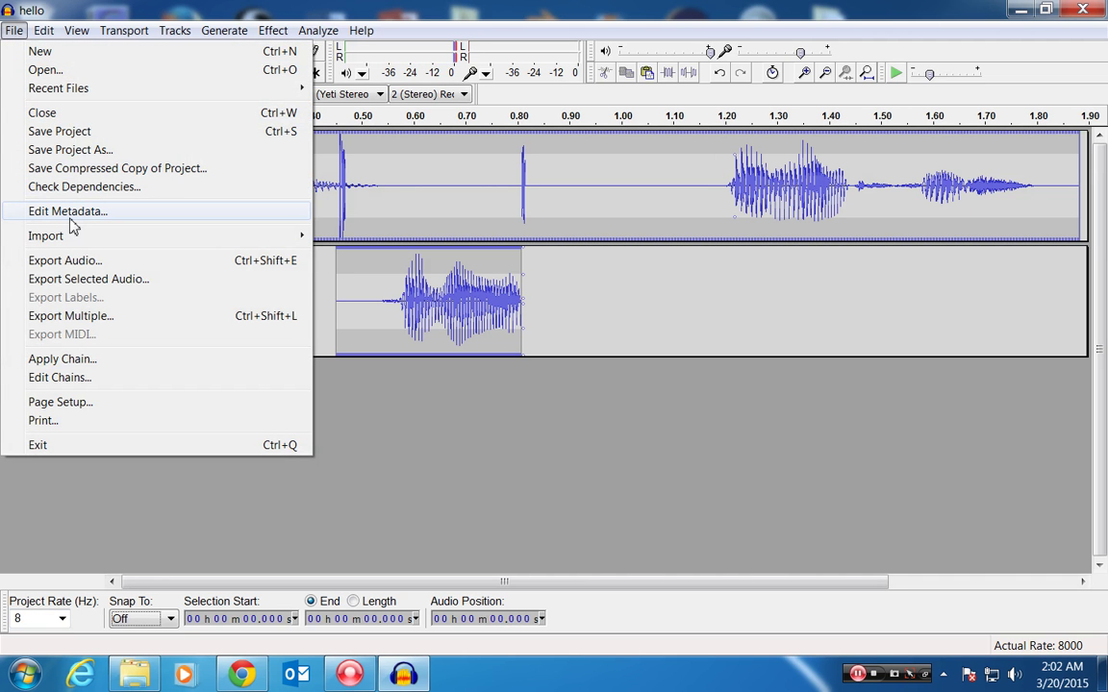
left_click(65, 261)
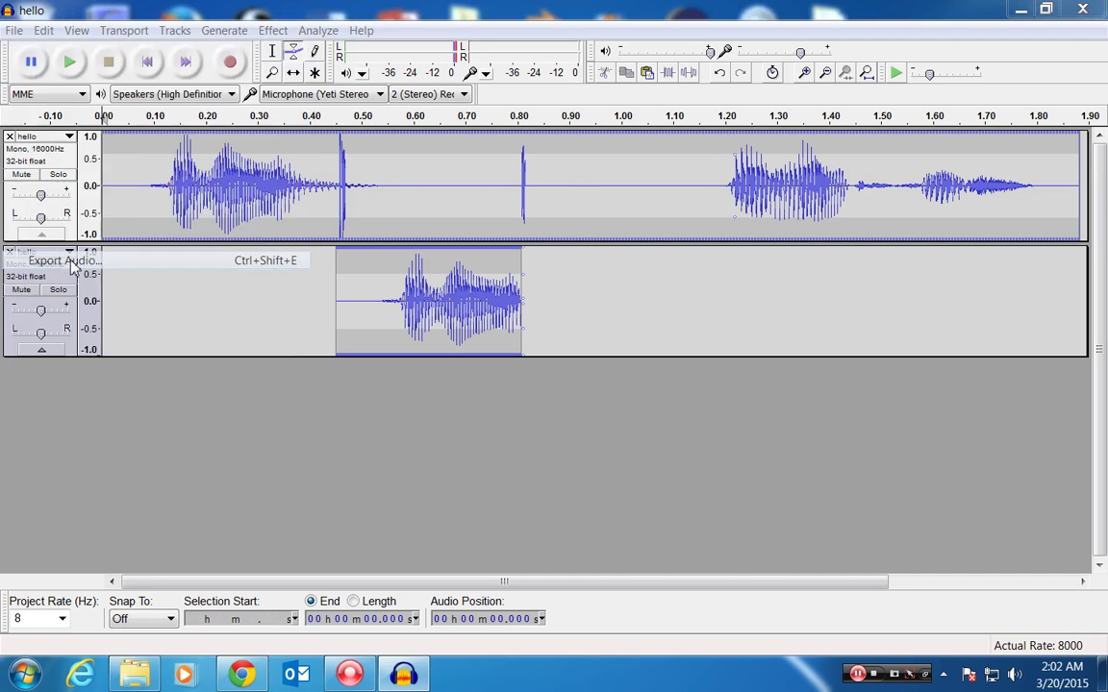
left_click(289, 388)
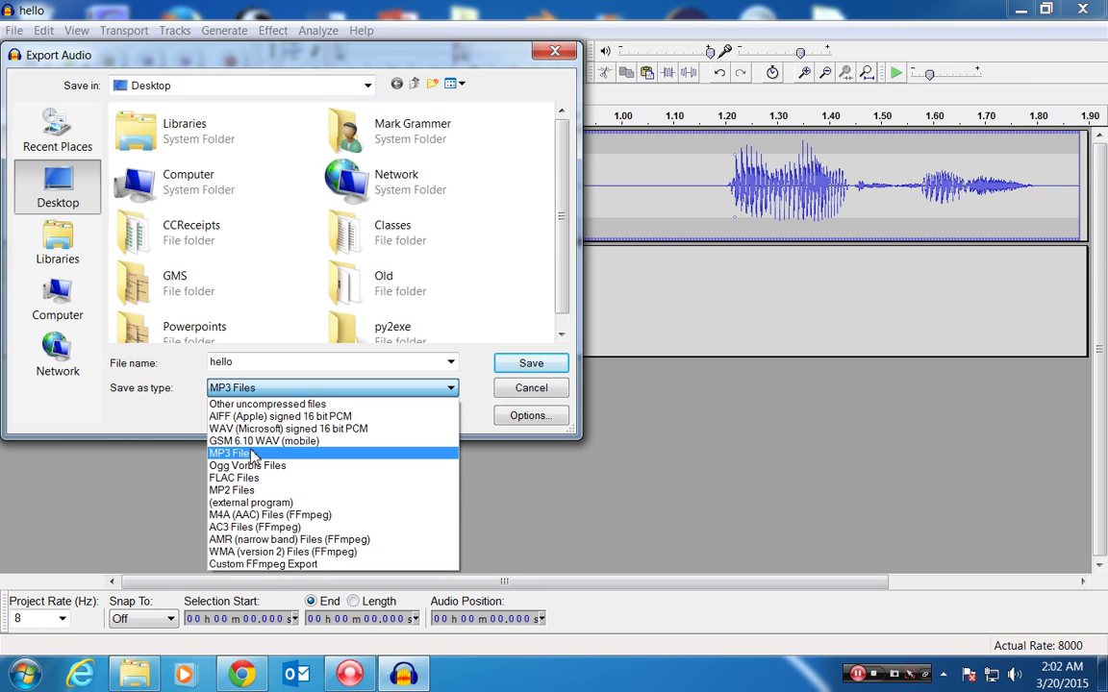
left_click(261, 416)
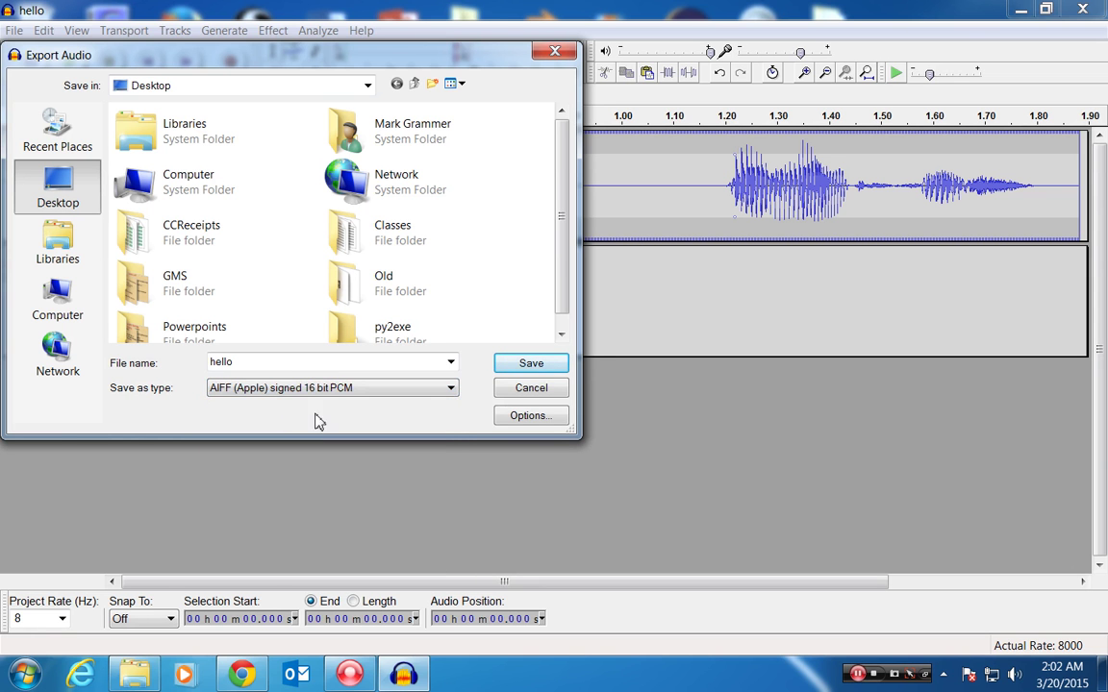
left_click(292, 388)
left_click(275, 428)
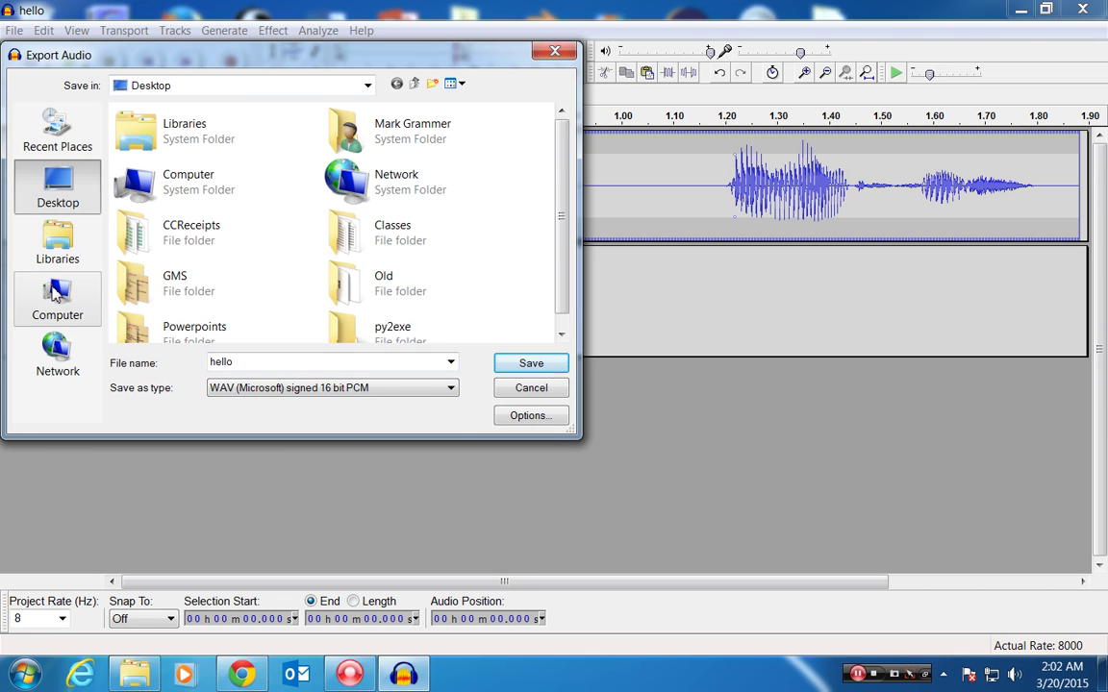
Step: Export the file as hello1 to the Music library, accepting the mono mixdown and leaving the metadata empty
left_click(63, 259)
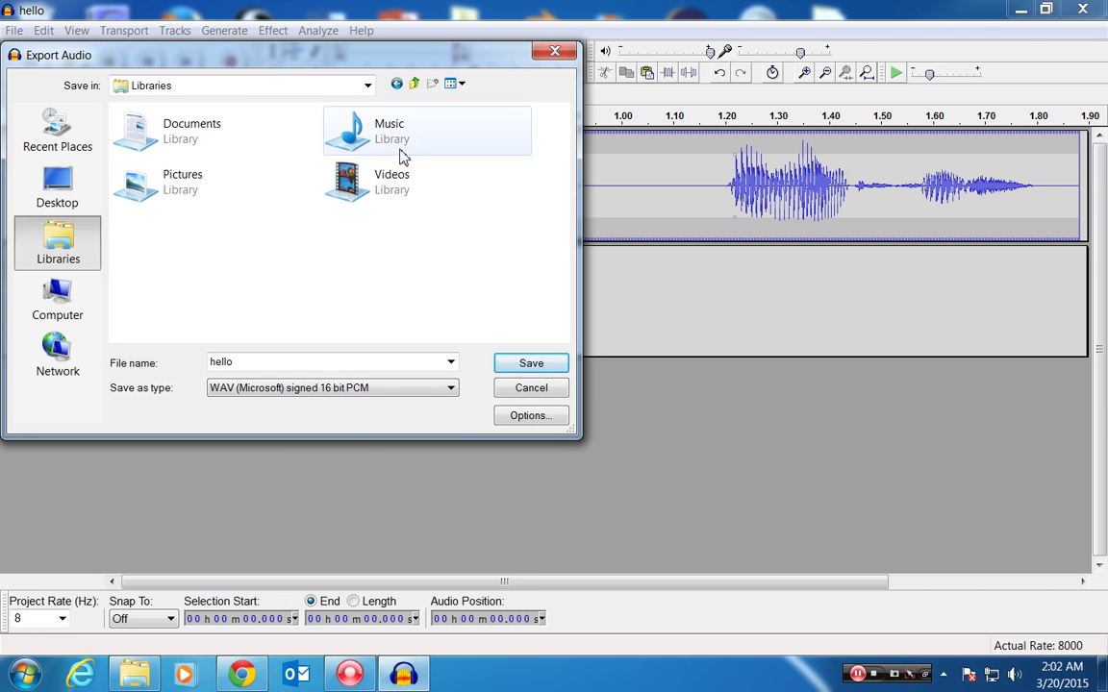
double_click(436, 156)
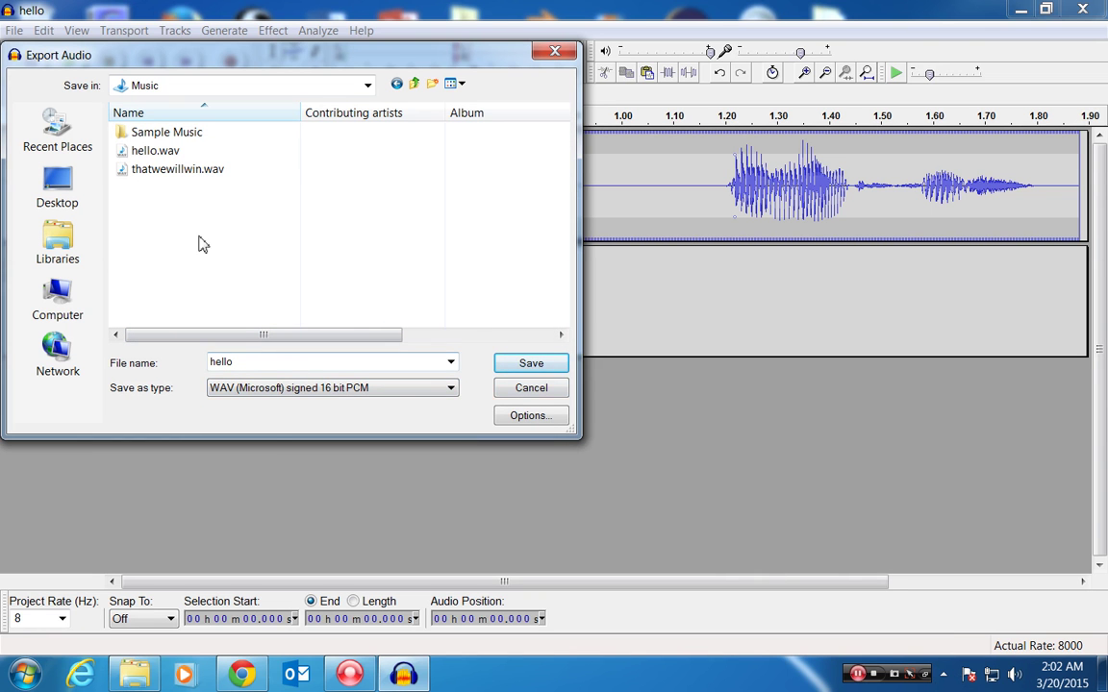
double_click(248, 363)
left_click(318, 365)
type("1")
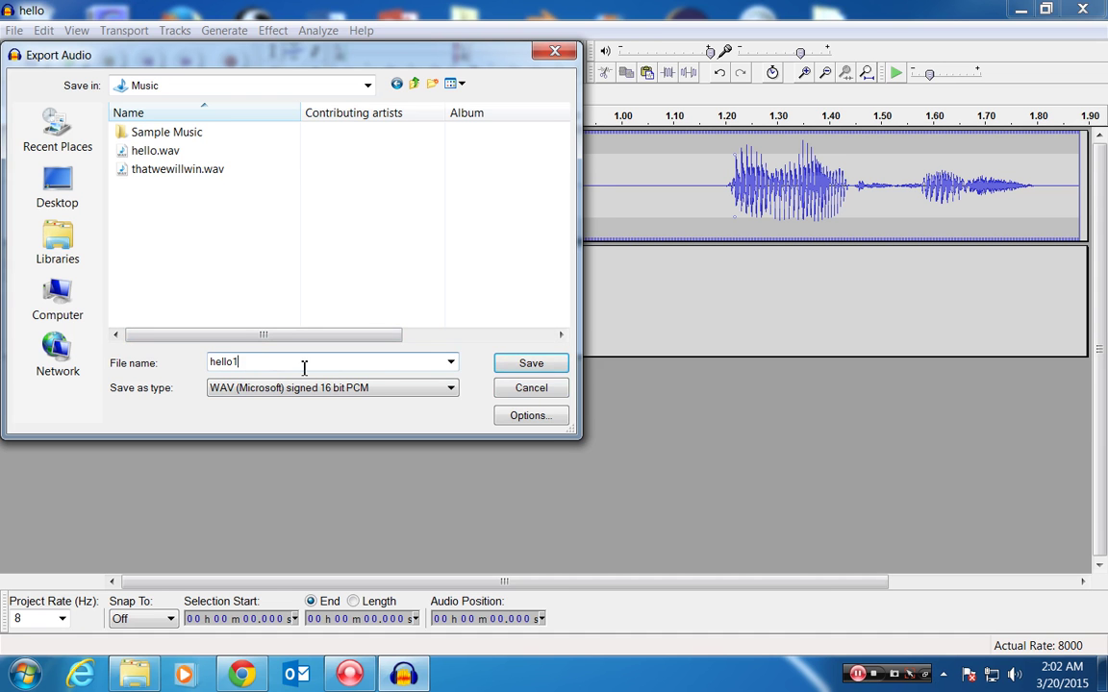
left_click(510, 367)
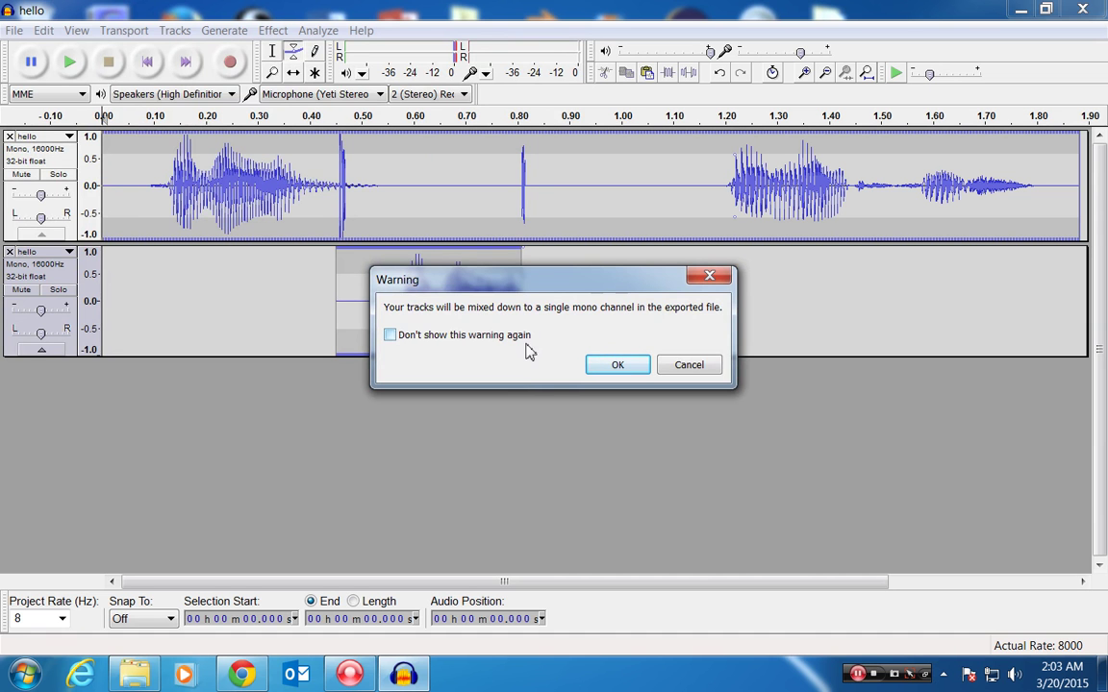
left_click(618, 368)
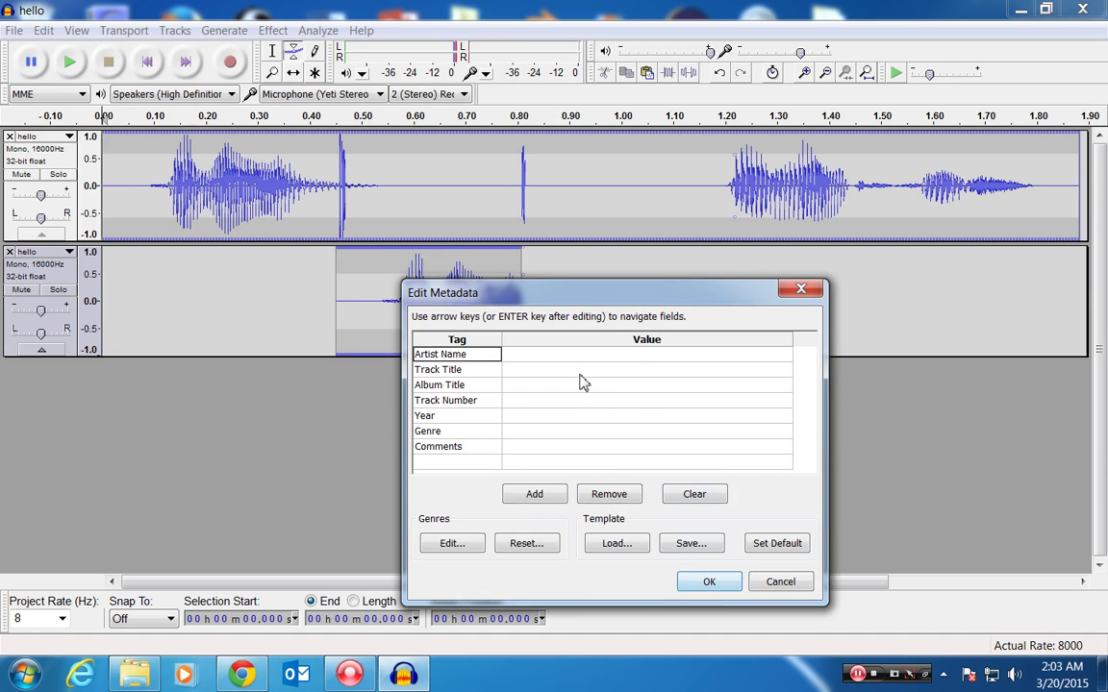
left_click(712, 583)
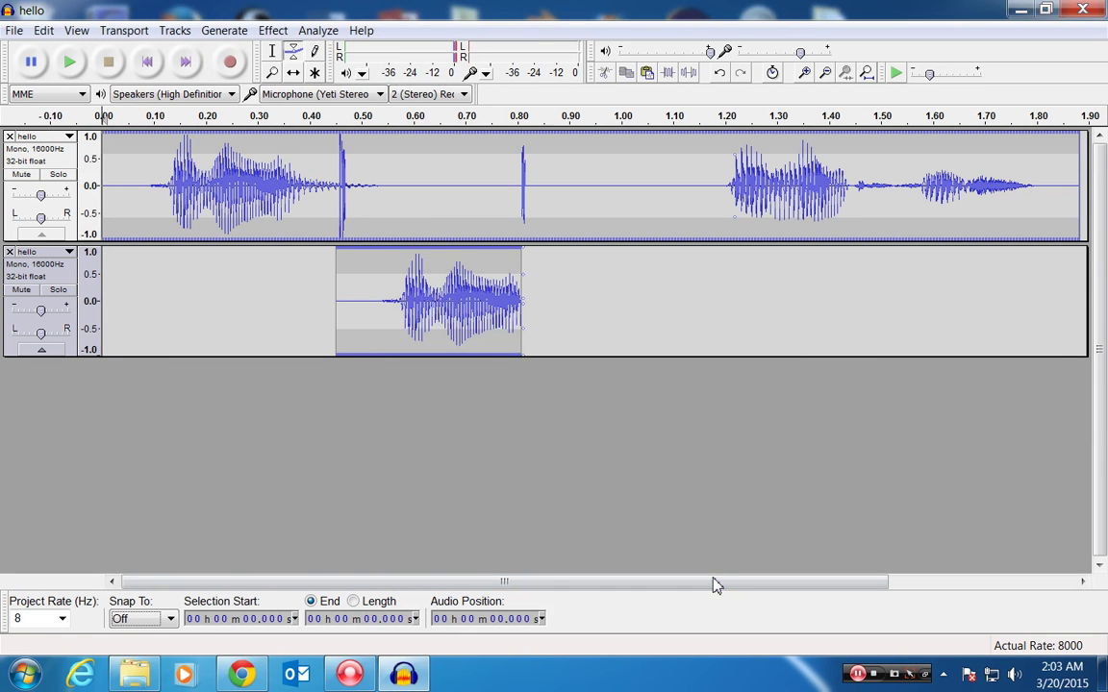
Step: Switch to Windows Explorer, play hello1.wav from the Music library, and close the media player
key("super+e")
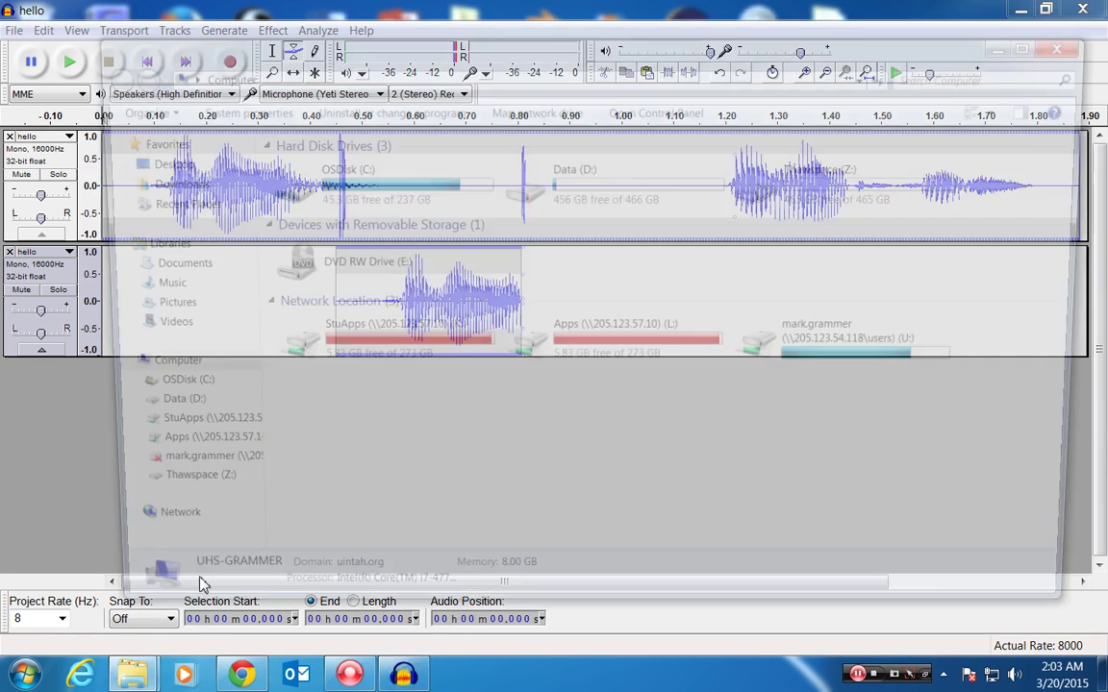
left_click(169, 286)
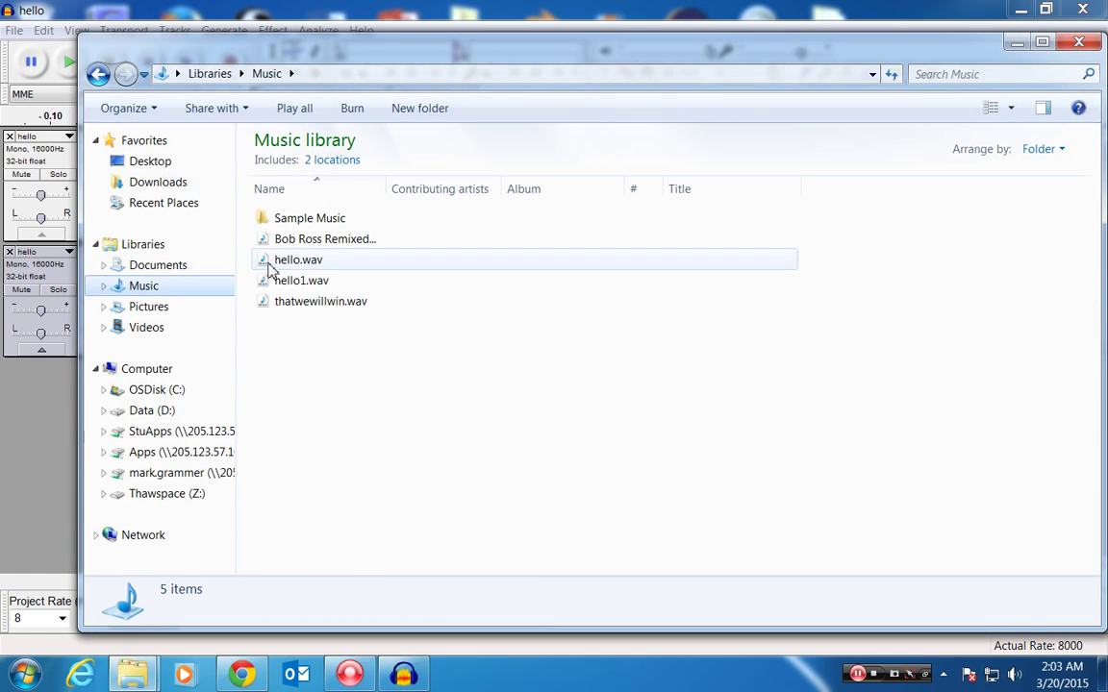
double_click(301, 281)
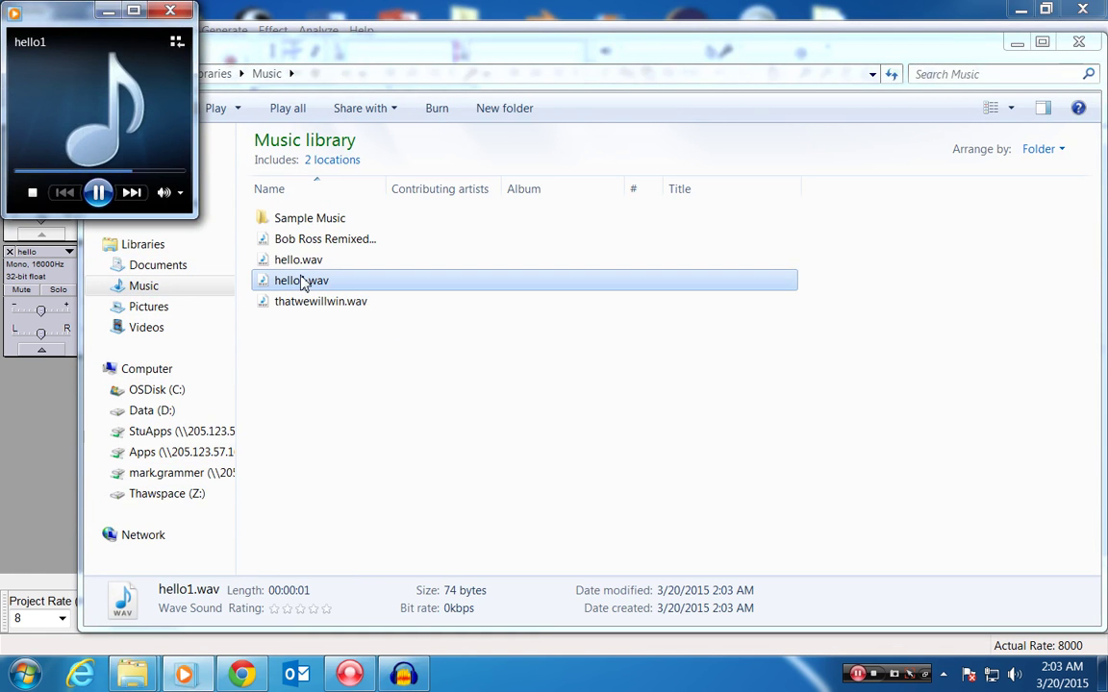
left_click(171, 10)
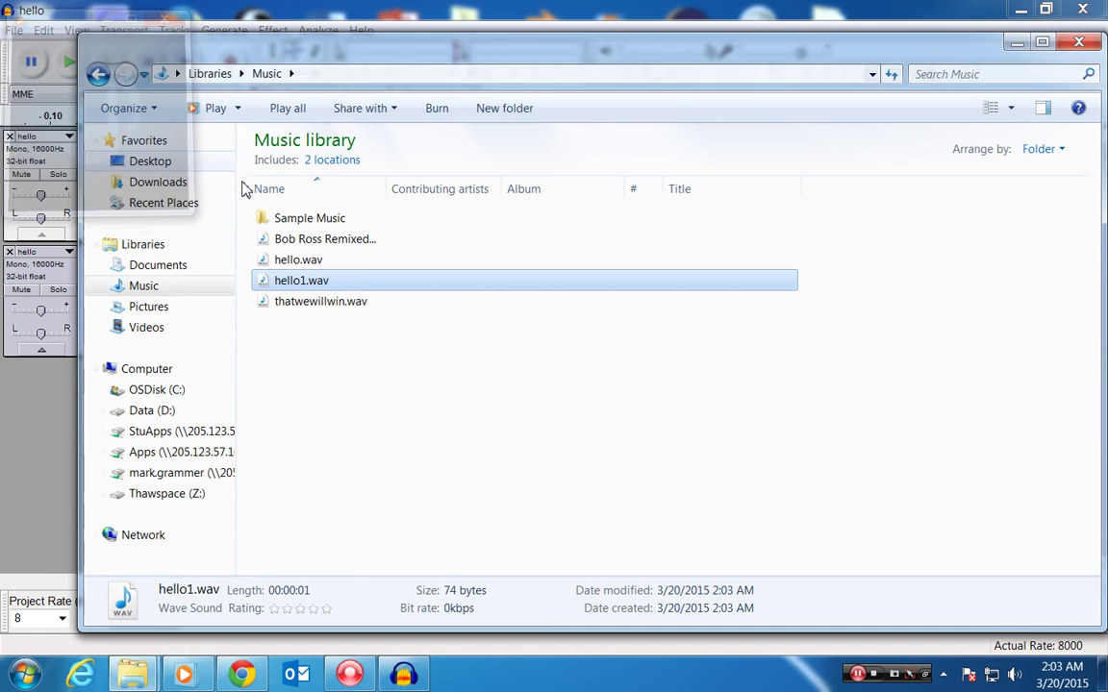
Step: Return to Audacity, set the project rate to 80 Hz, and export the tracks to My Music as the WAV file hello2
left_click(66, 615)
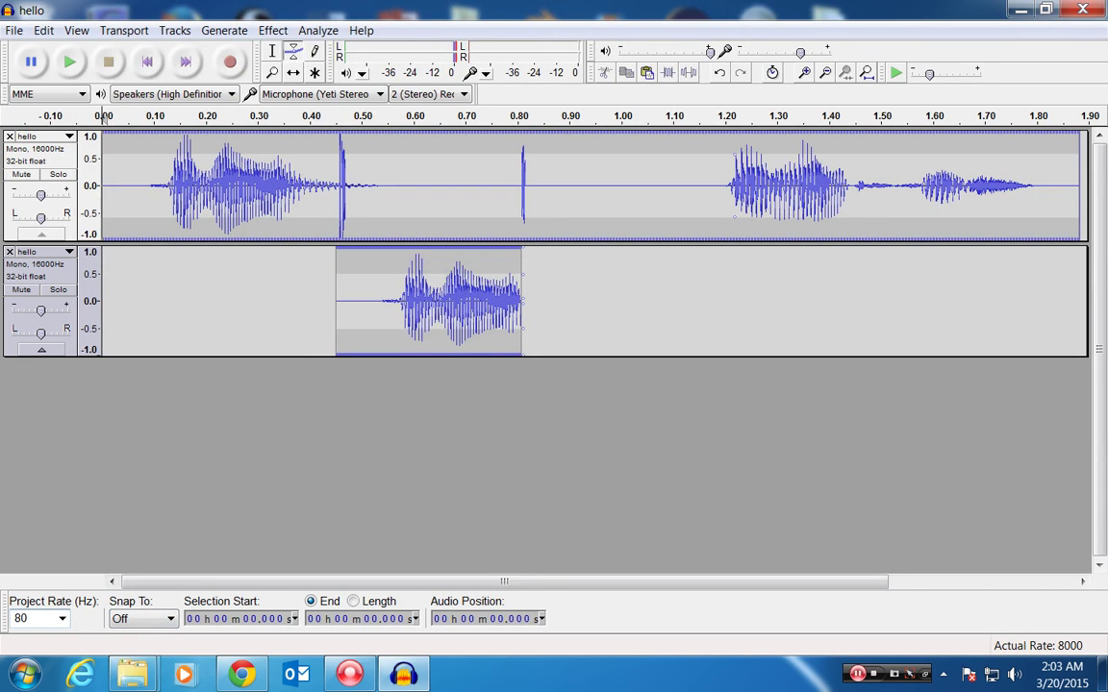
left_click(14, 30)
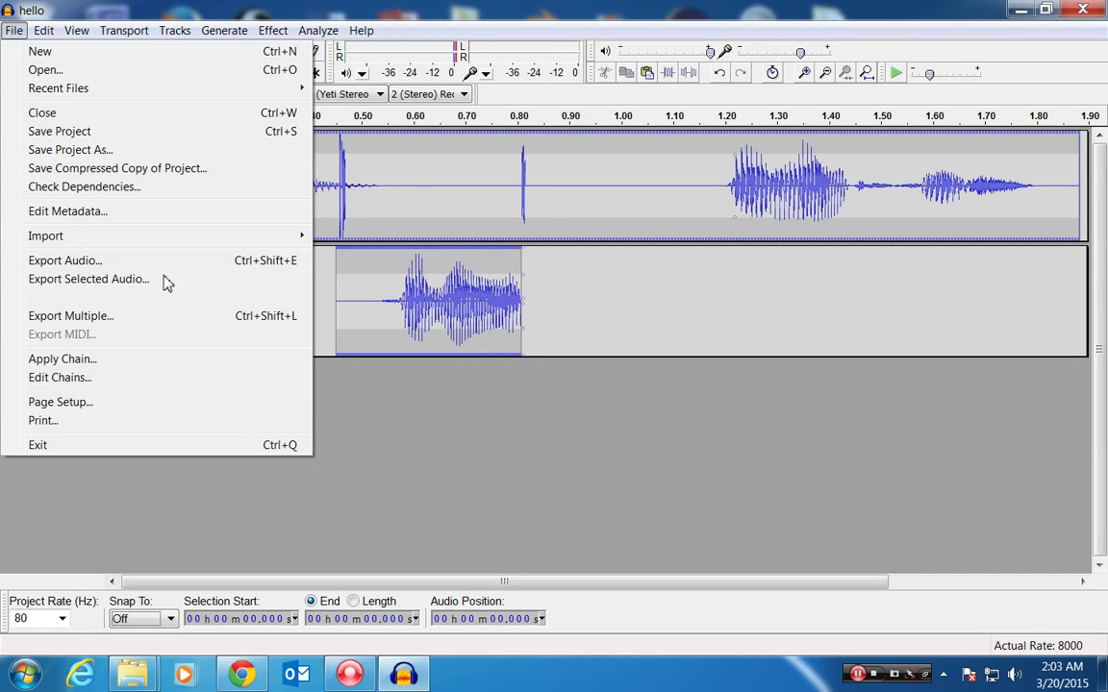
left_click(112, 262)
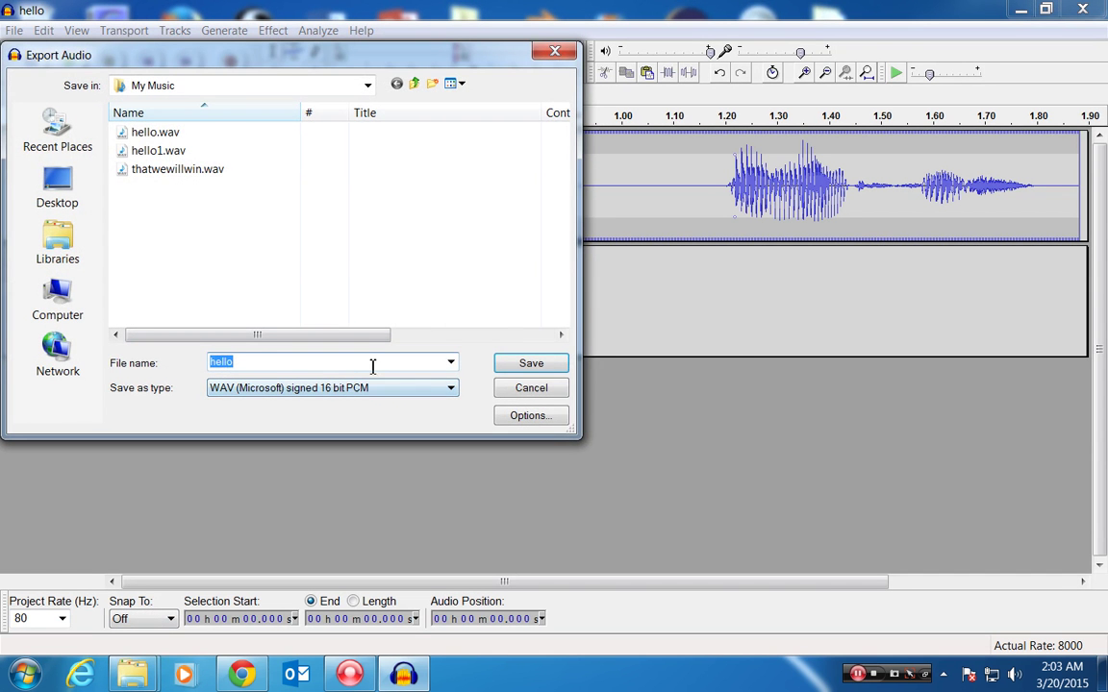
type("2")
left_click(507, 363)
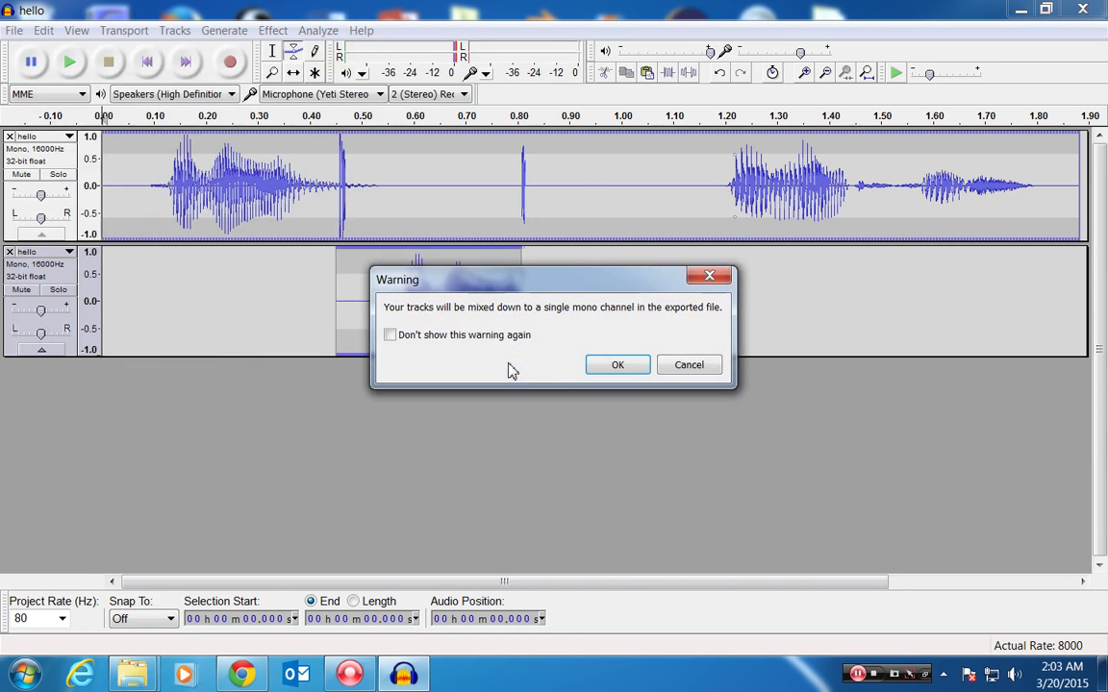
left_click(636, 368)
left_click(709, 582)
Step: Switch to the Music library in Windows Explorer, play hello2.wav, and close the media player
key("alt+Tab")
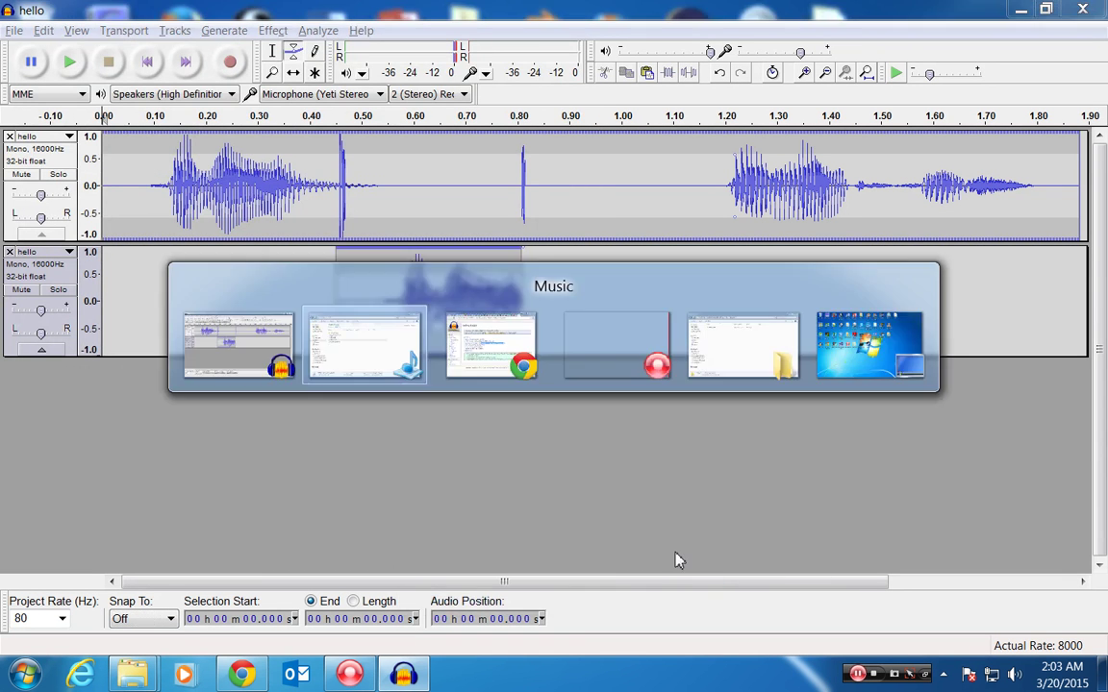
double_click(311, 304)
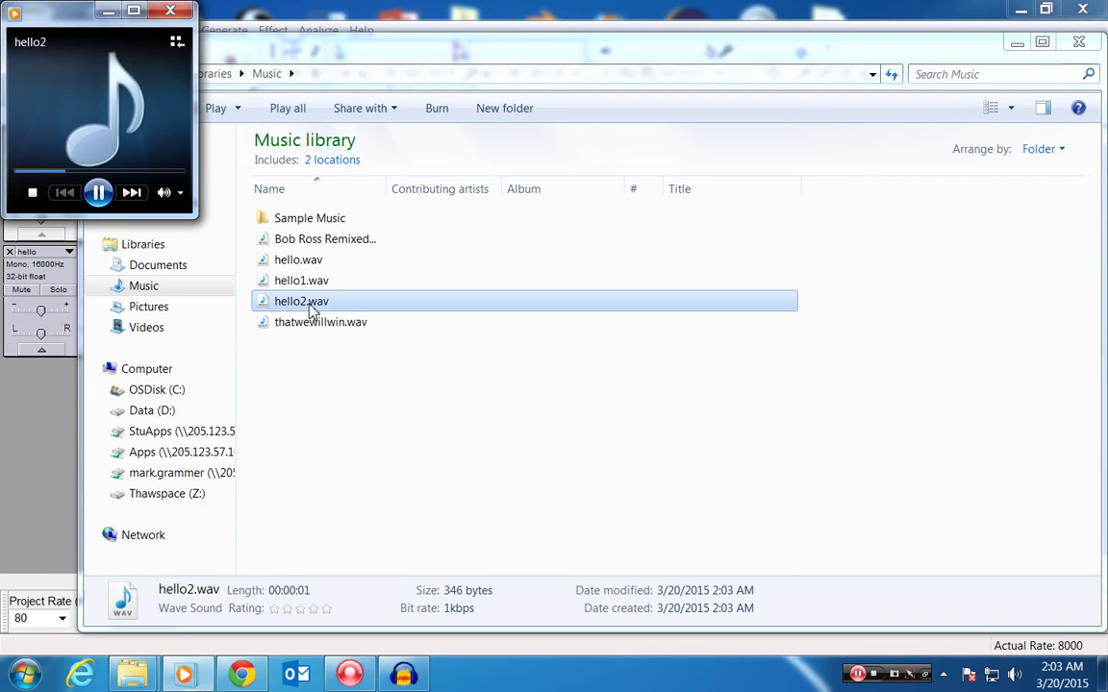
left_click(170, 11)
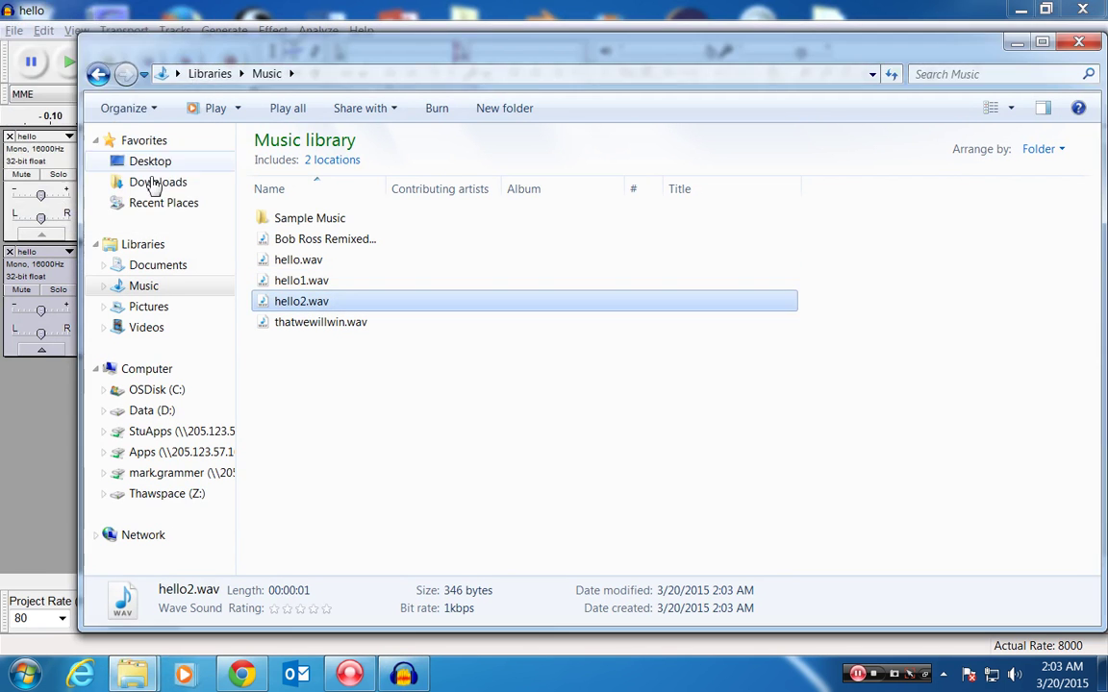
Step: Switch back to Audacity and set the project rate to 800 Hz
key("alt+Tab")
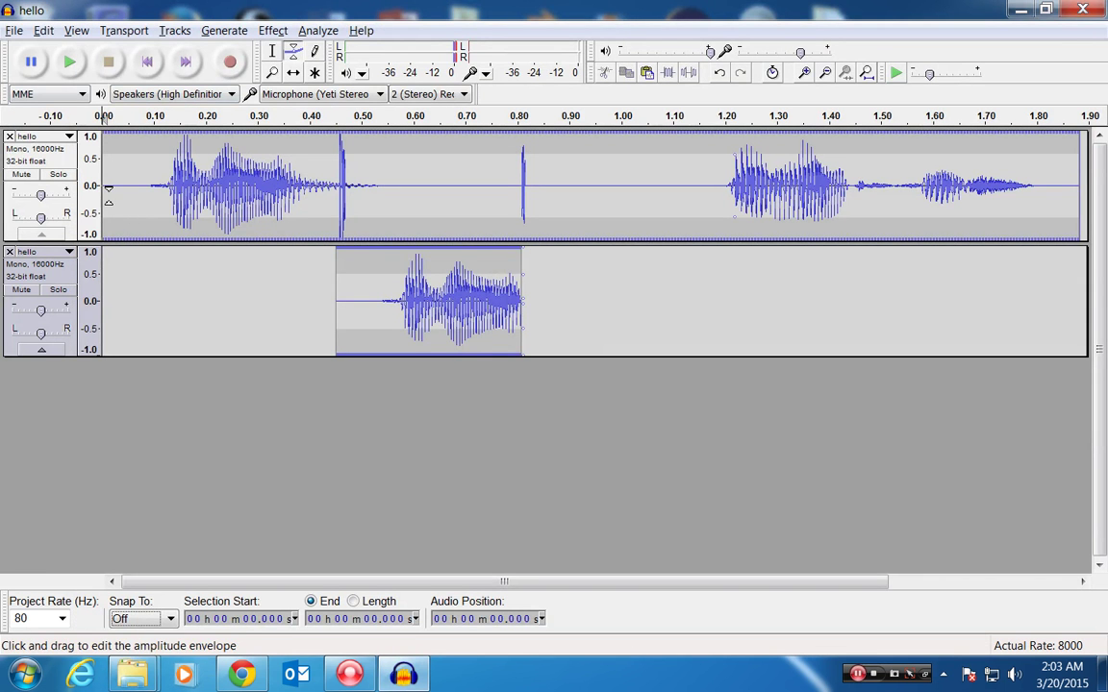
double_click(48, 619)
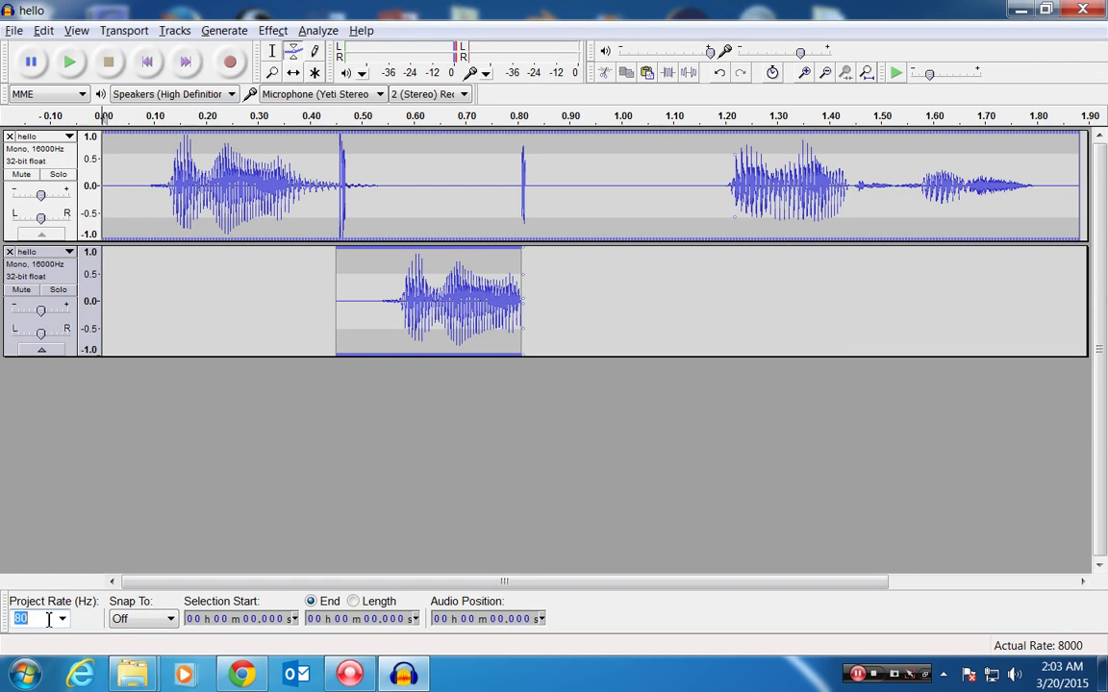
type("8000")
key("Tab")
key("alt+Tab")
key("alt+Tab")
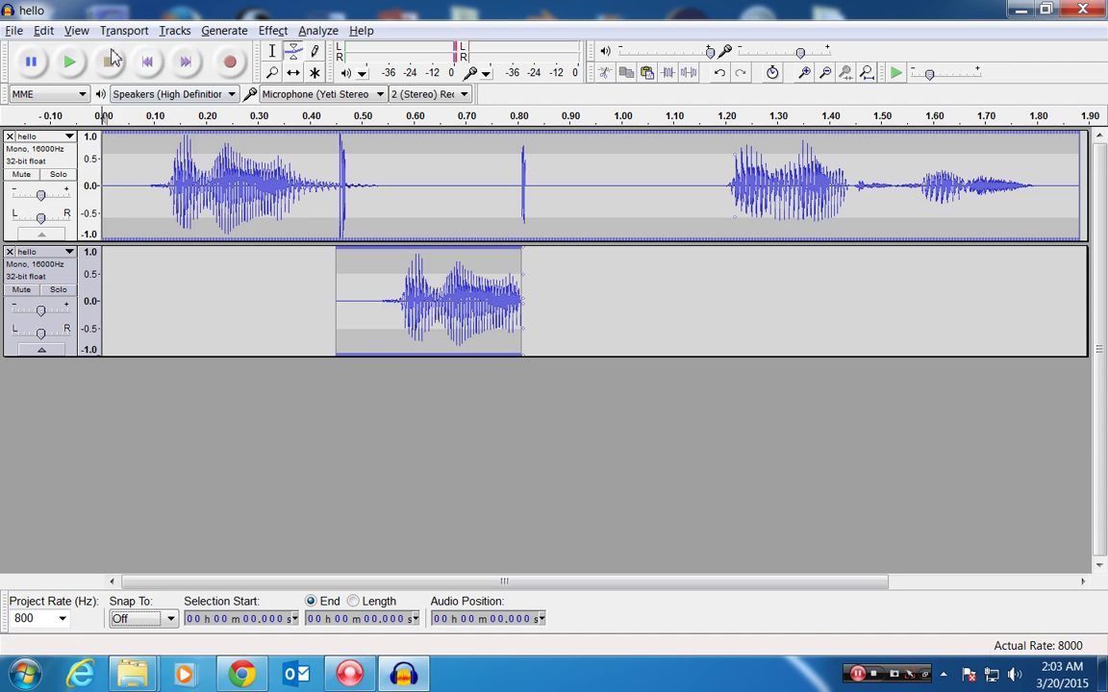
Step: Export the tracks to My Music as the WAV file hello3, accepting the mono mixdown
left_click(16, 32)
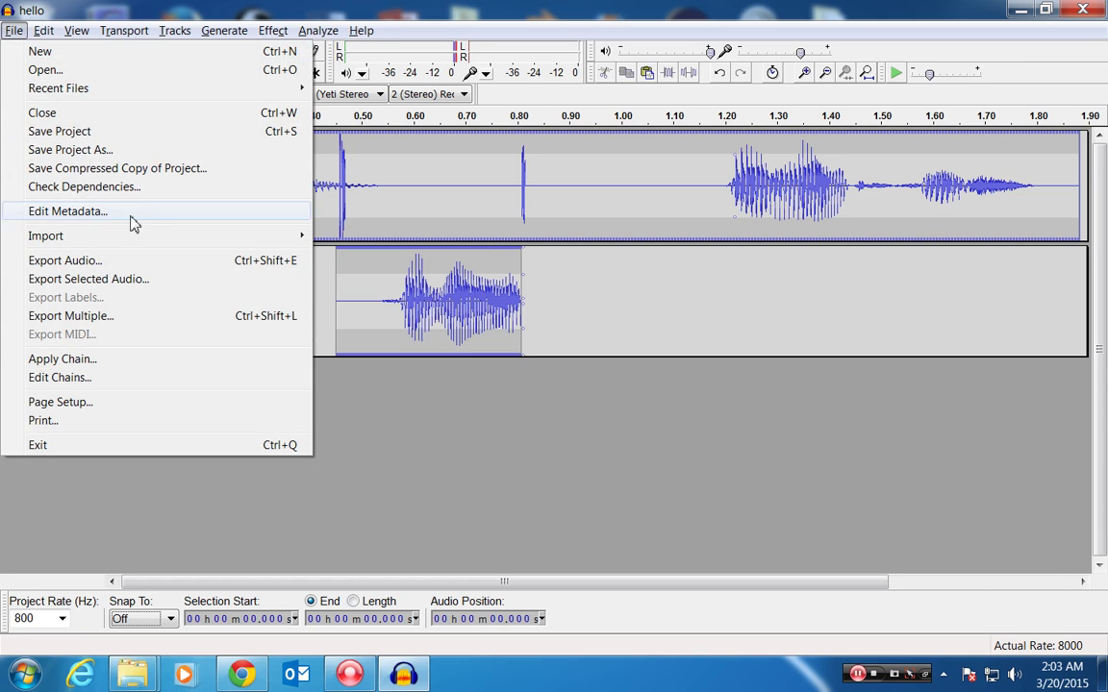
mouse_move(108, 237)
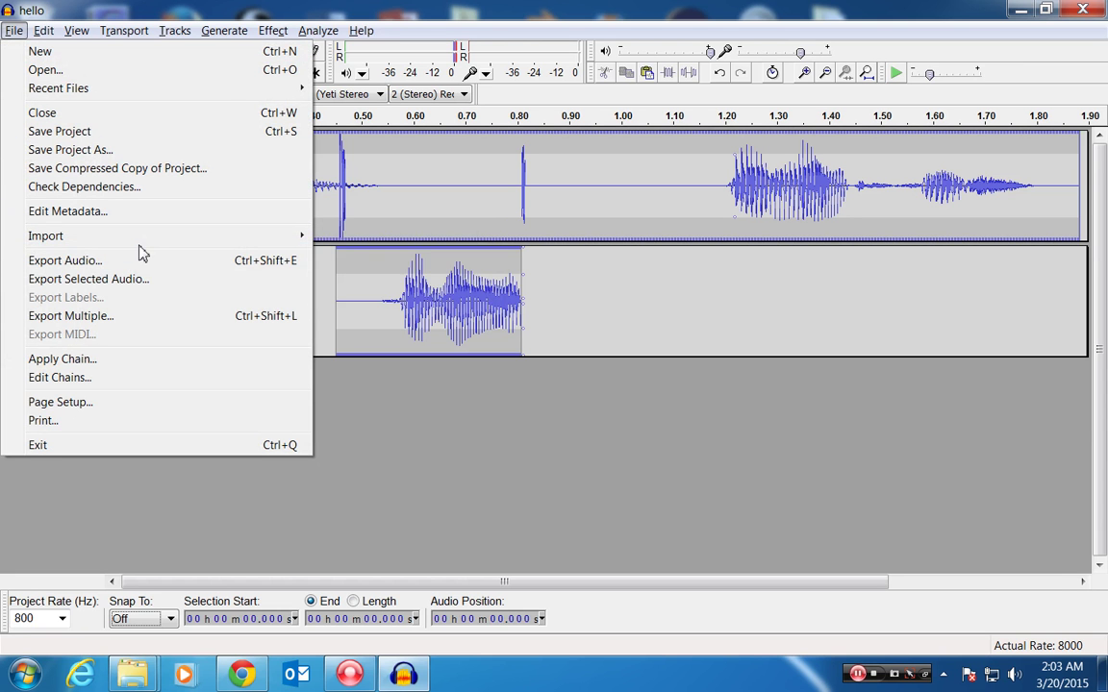
left_click(135, 261)
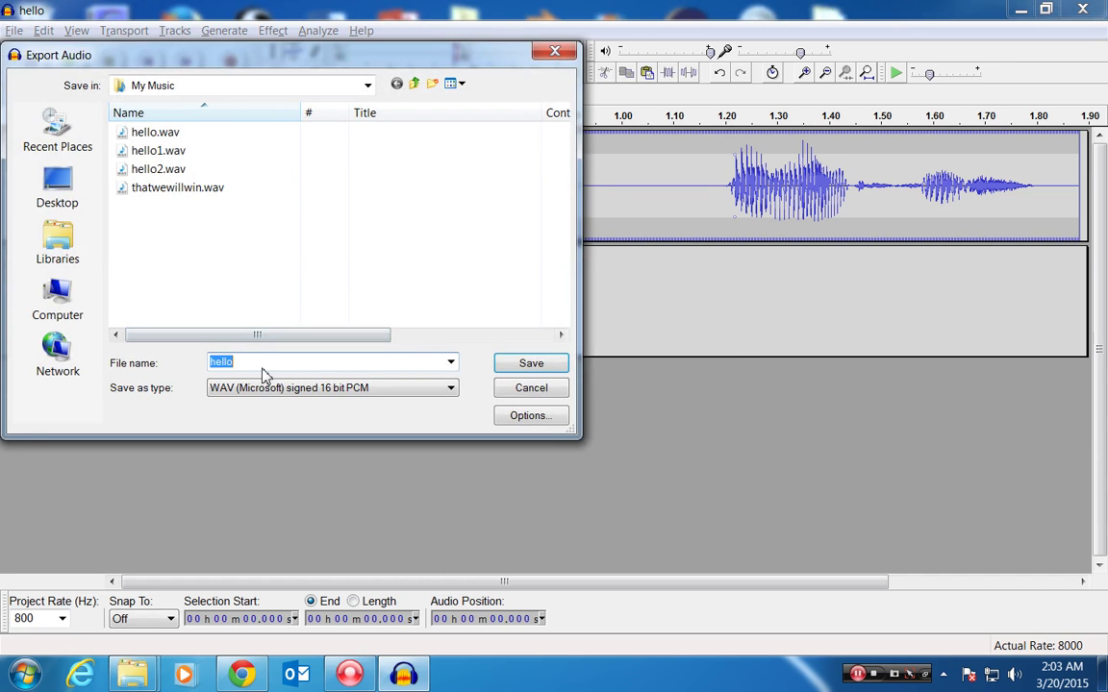
left_click(269, 364)
type("3")
left_click(527, 370)
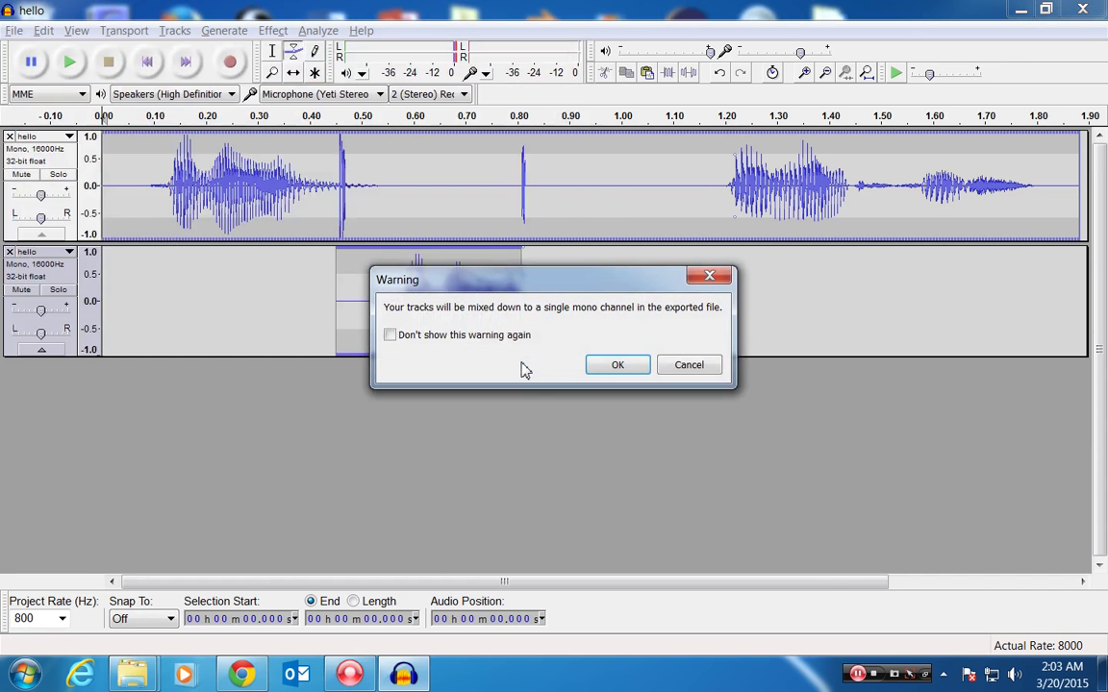
left_click(623, 368)
left_click(708, 582)
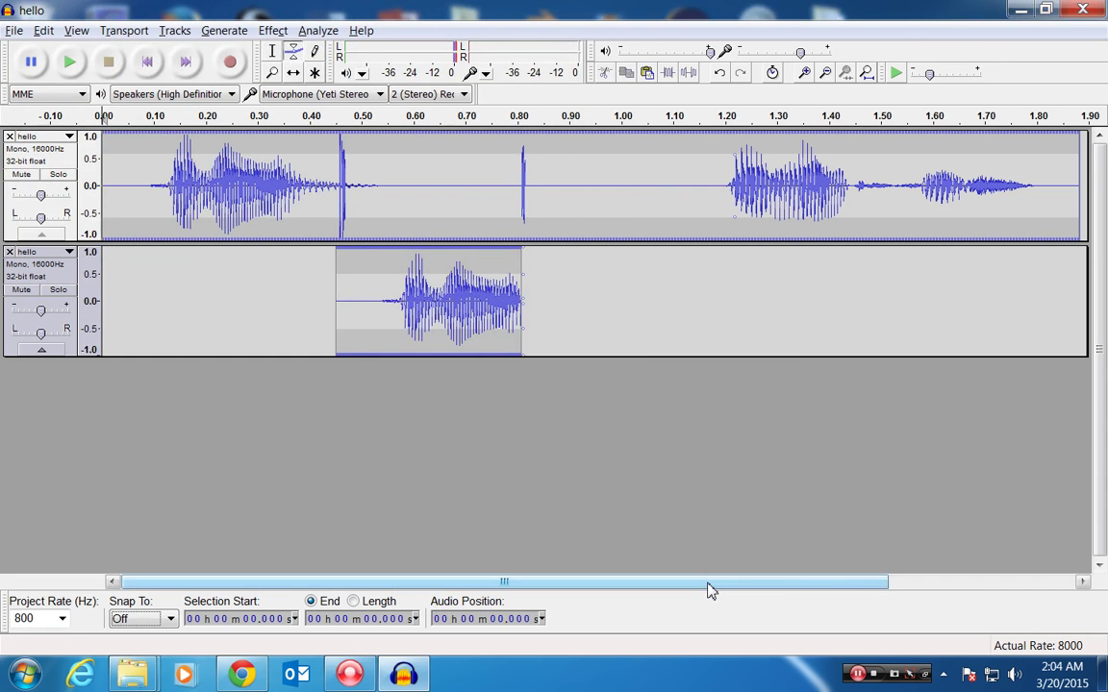
Step: Switch to the Music library in Windows Explorer, play hello3.wav, and return to Audacity
key("alt+Tab")
double_click(327, 324)
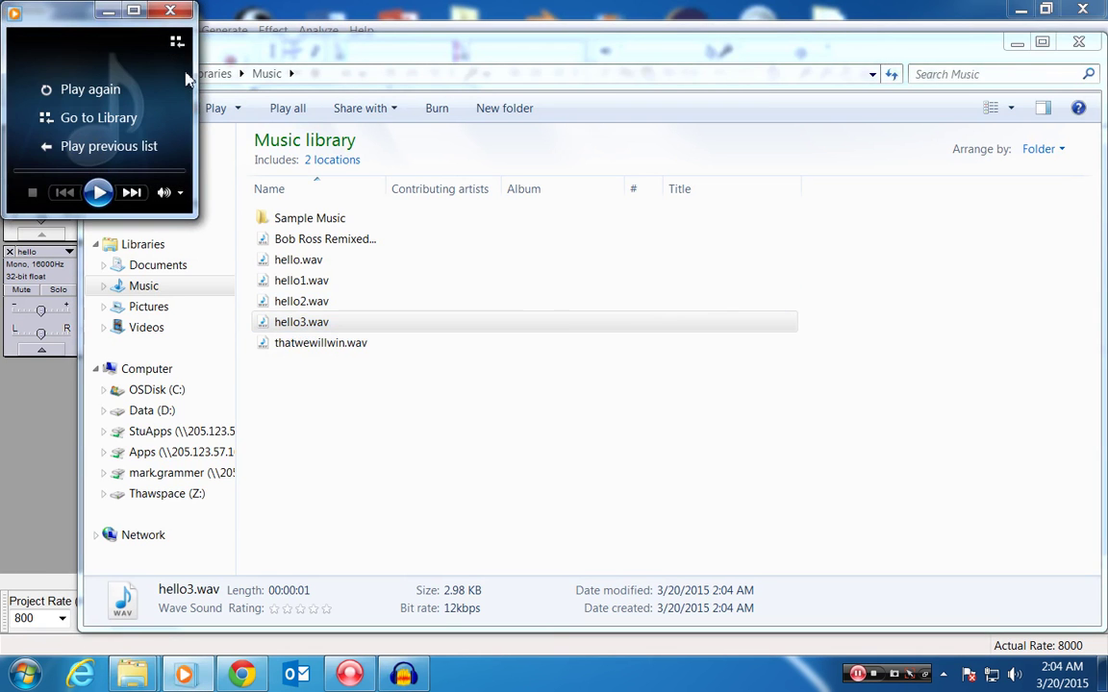
left_click(61, 574)
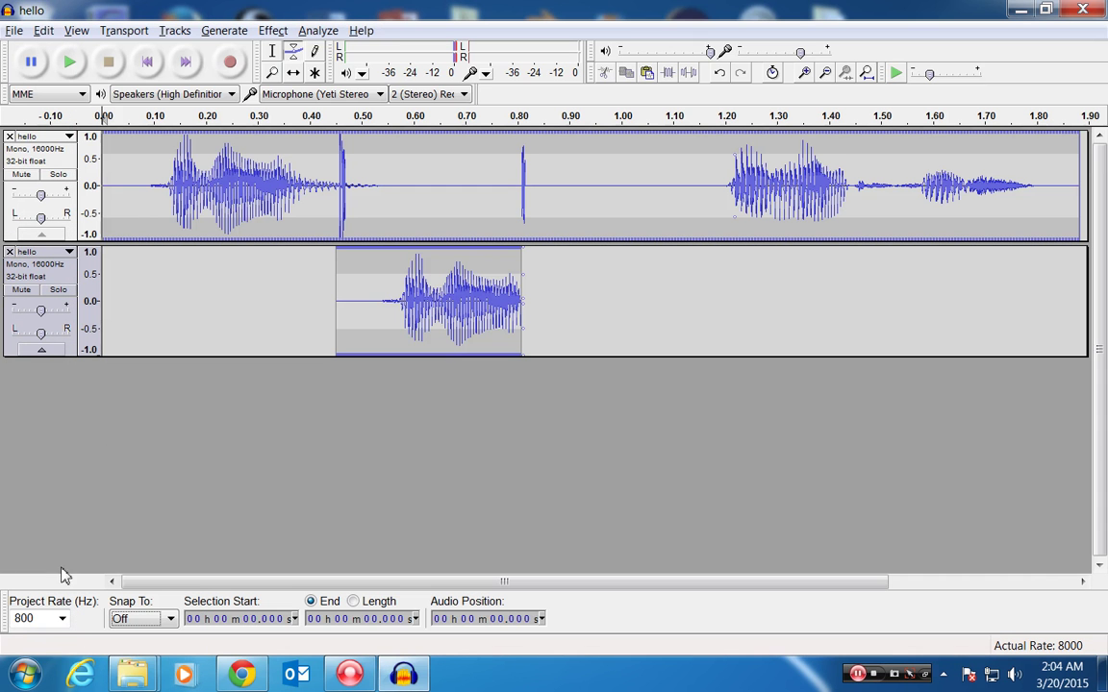
Step: Set the project rate to 1000 Hz
double_click(43, 618)
left_click(45, 619)
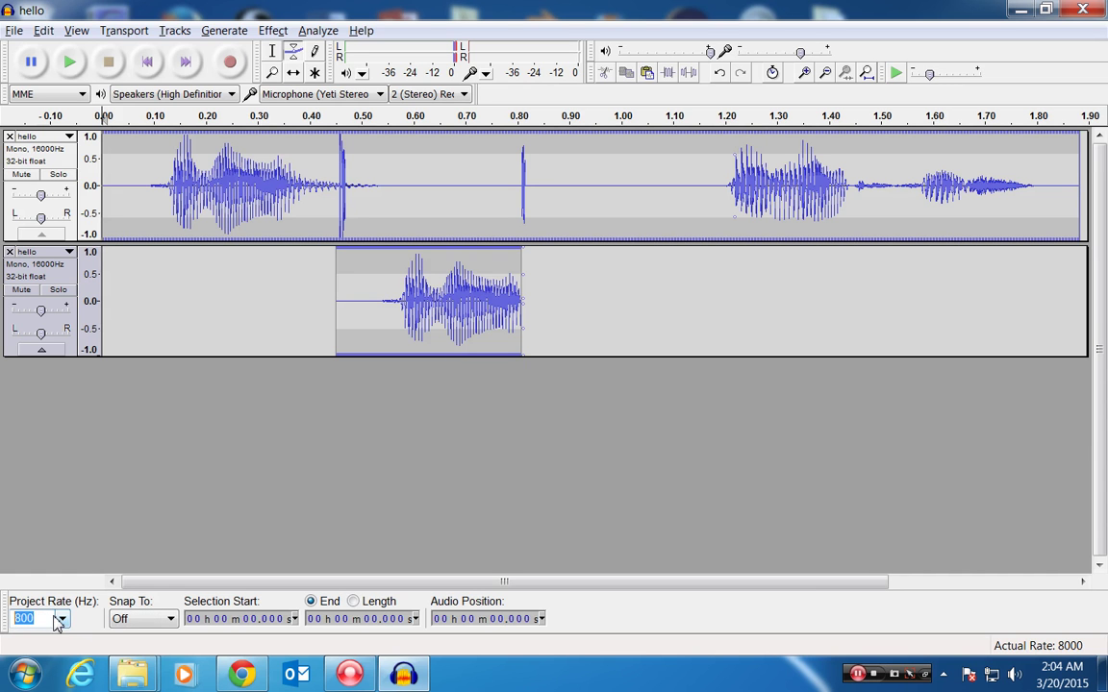
left_click(55, 619)
left_click_drag(34, 618, 13, 621)
left_click(46, 623)
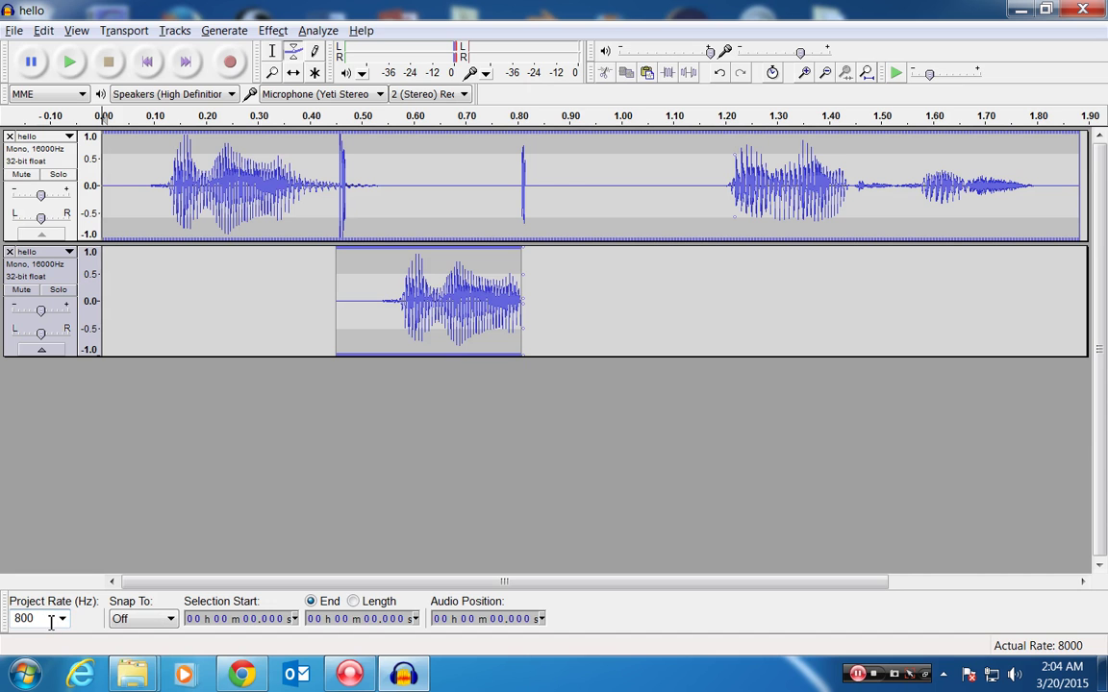
left_click_drag(46, 621, 24, 620)
left_click(41, 620)
left_click(44, 622)
left_click_drag(36, 620, 7, 625)
type("2000")
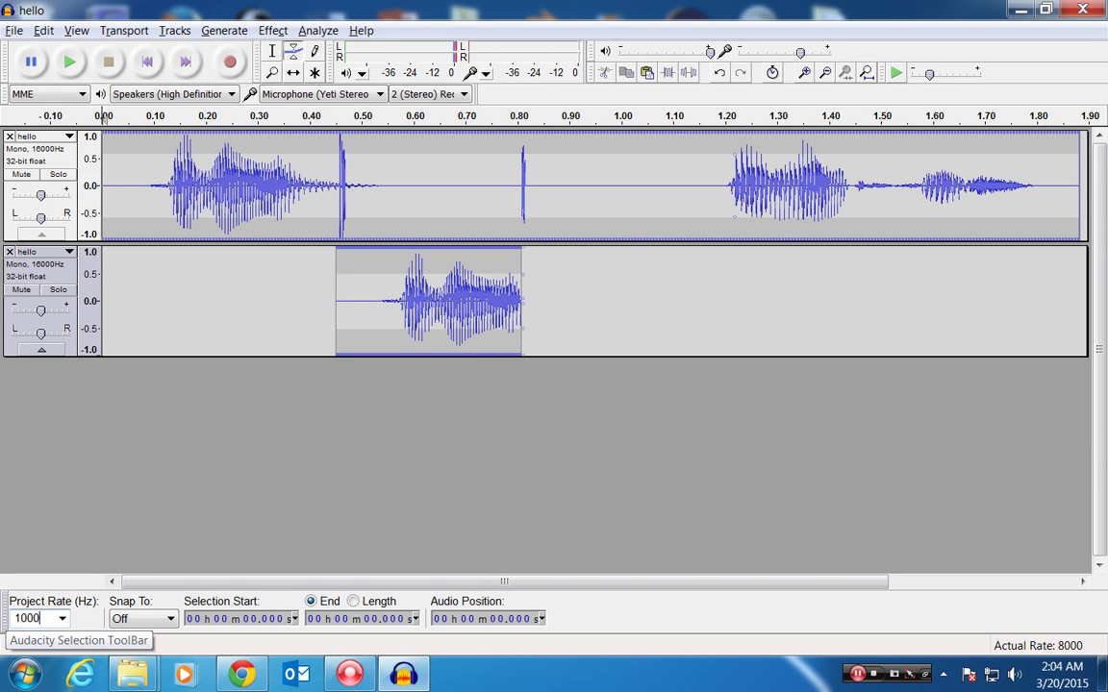
key("Tab")
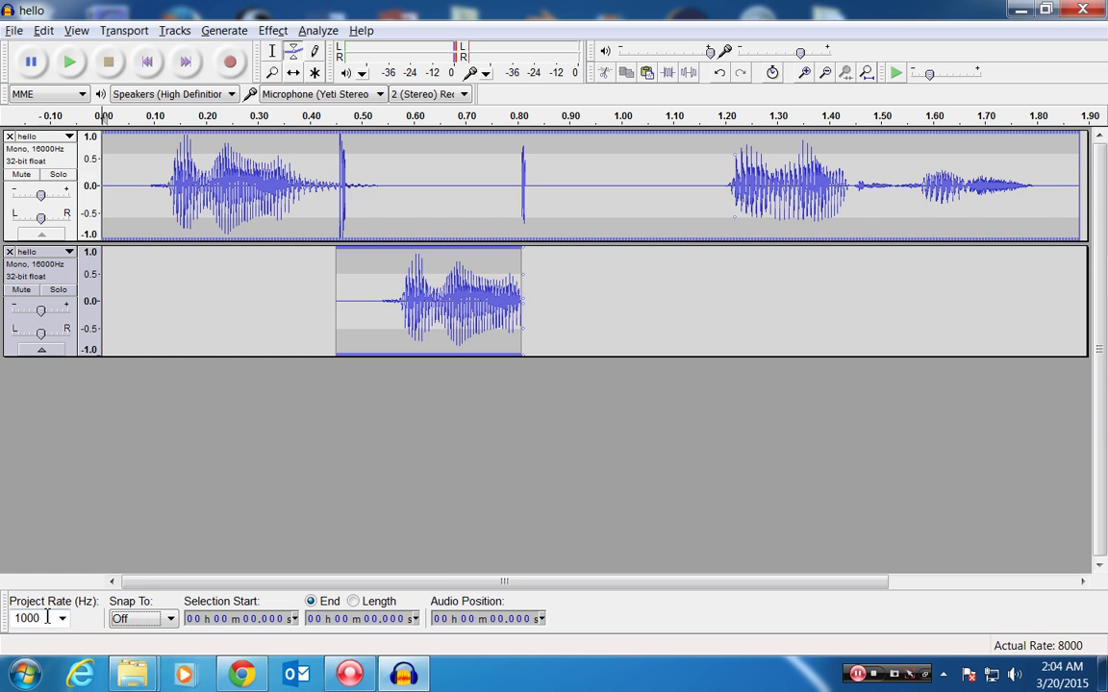
left_click_drag(46, 618, 9, 623)
Step: Switch to the Music library in Windows Explorer and compare the file size and bit rate of hello1.wav, hello2.wav and hello3.wav
key("alt+Tab")
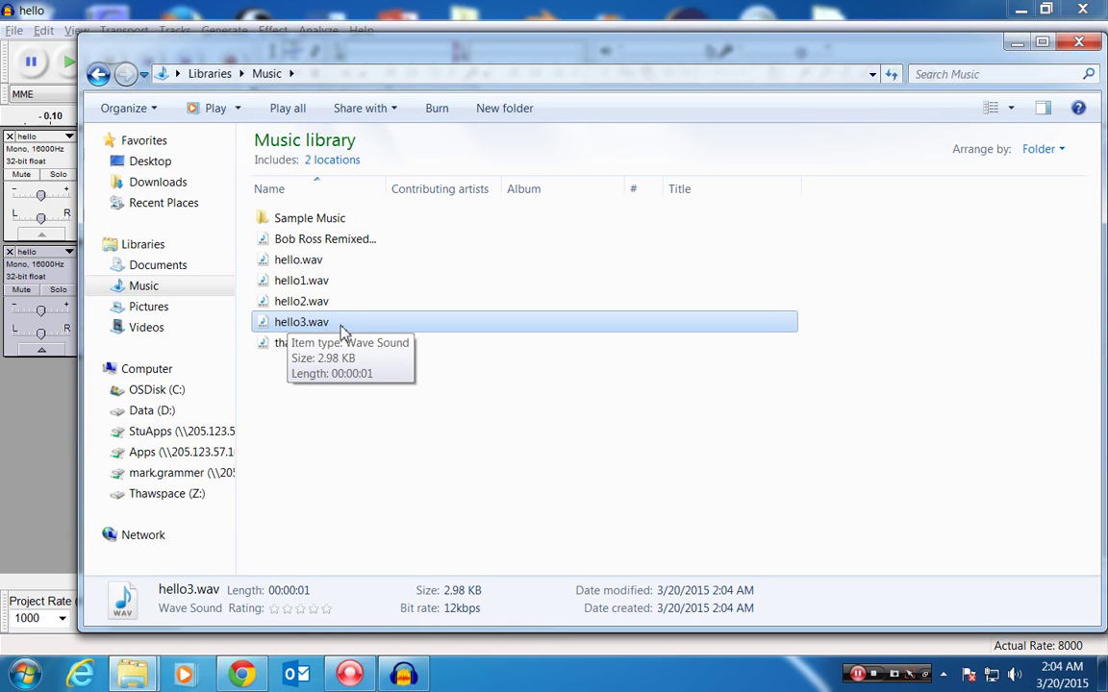
left_click(293, 301)
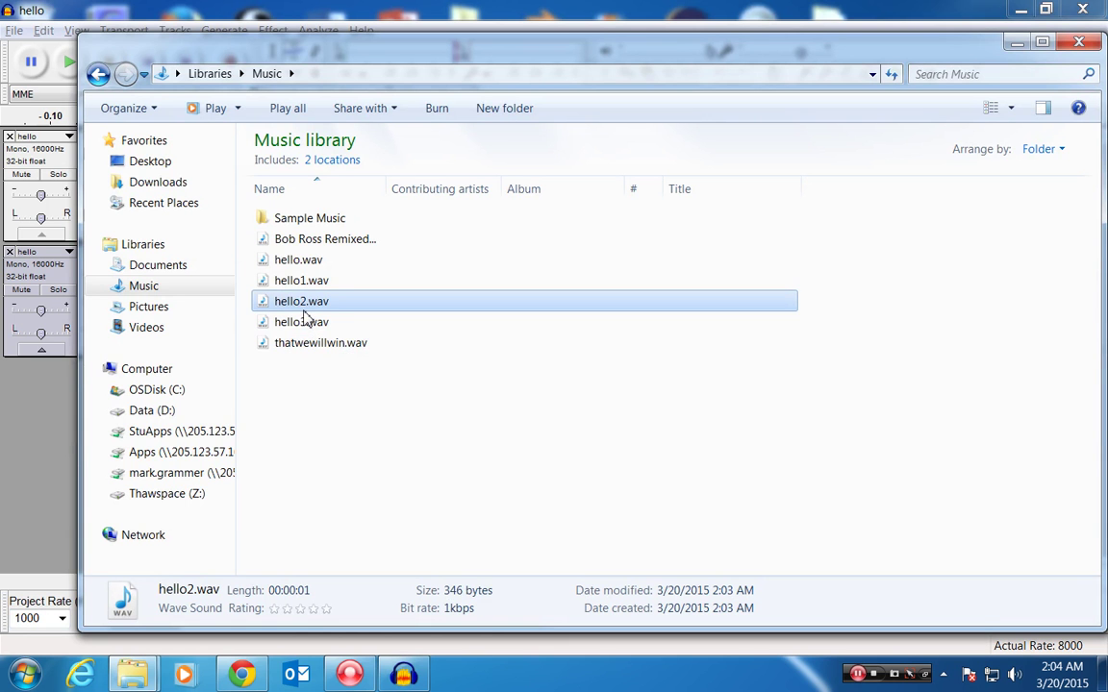
left_click(301, 327)
left_click(305, 306)
left_click(289, 281)
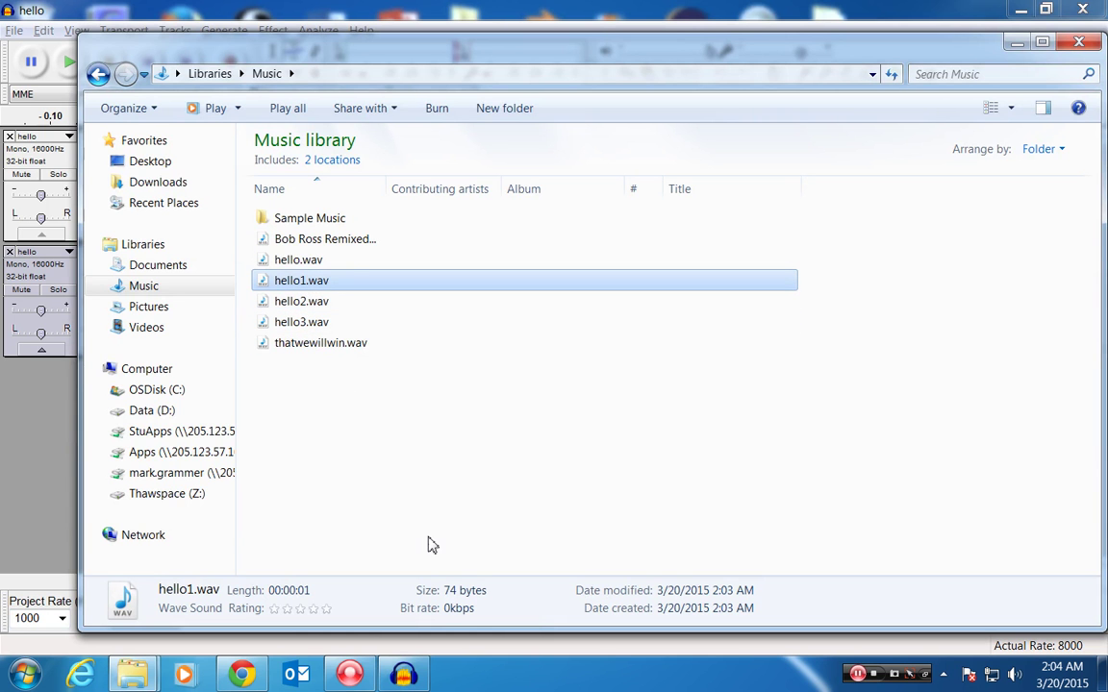
key("F2")
key("Escape")
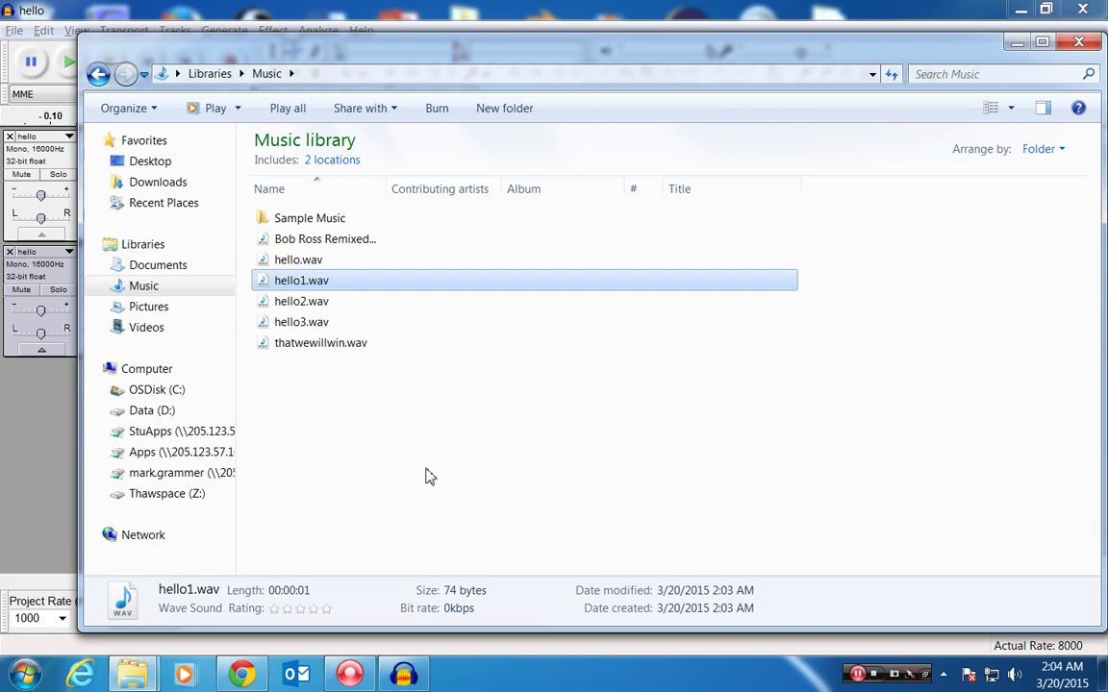
left_click(323, 304)
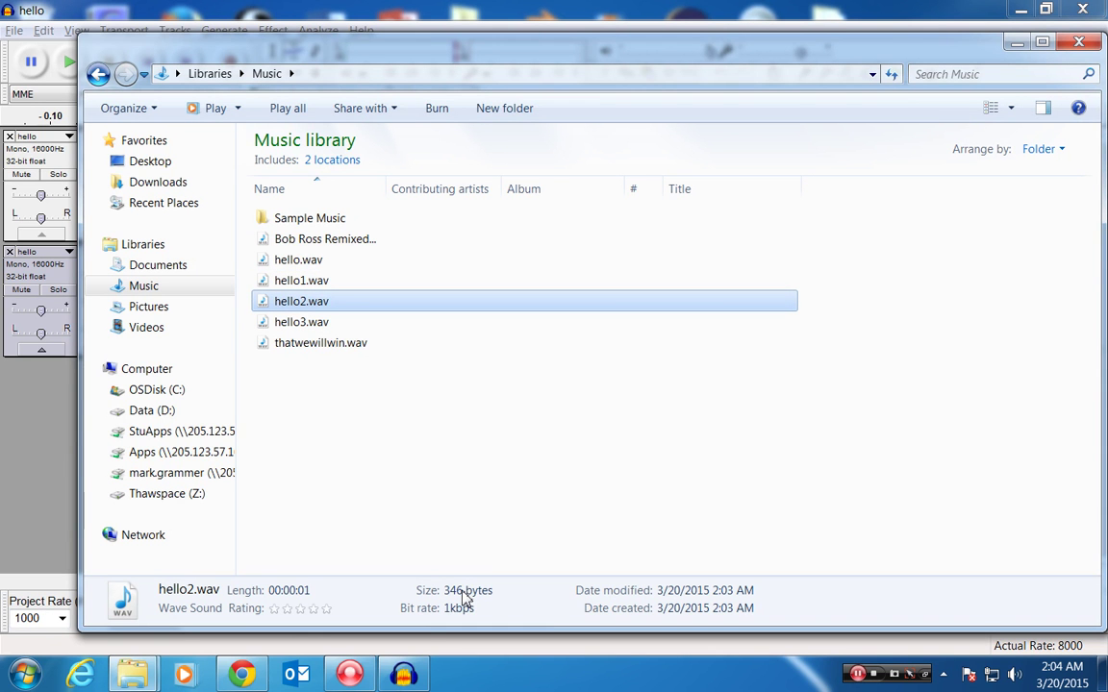
left_click(324, 325)
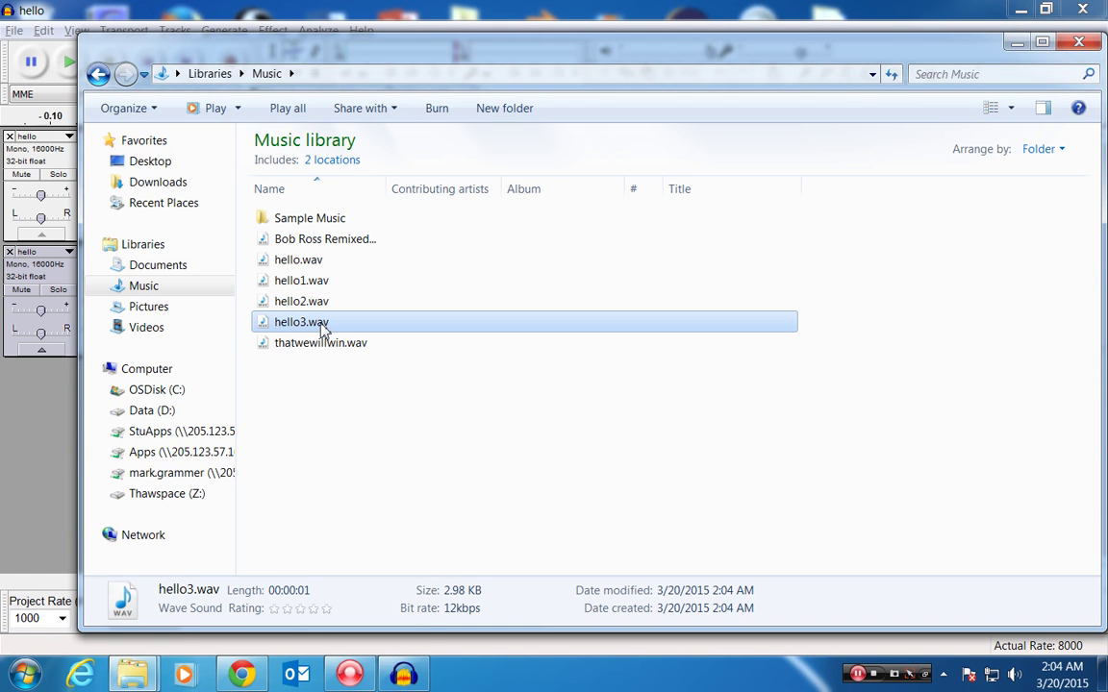
left_click(310, 281)
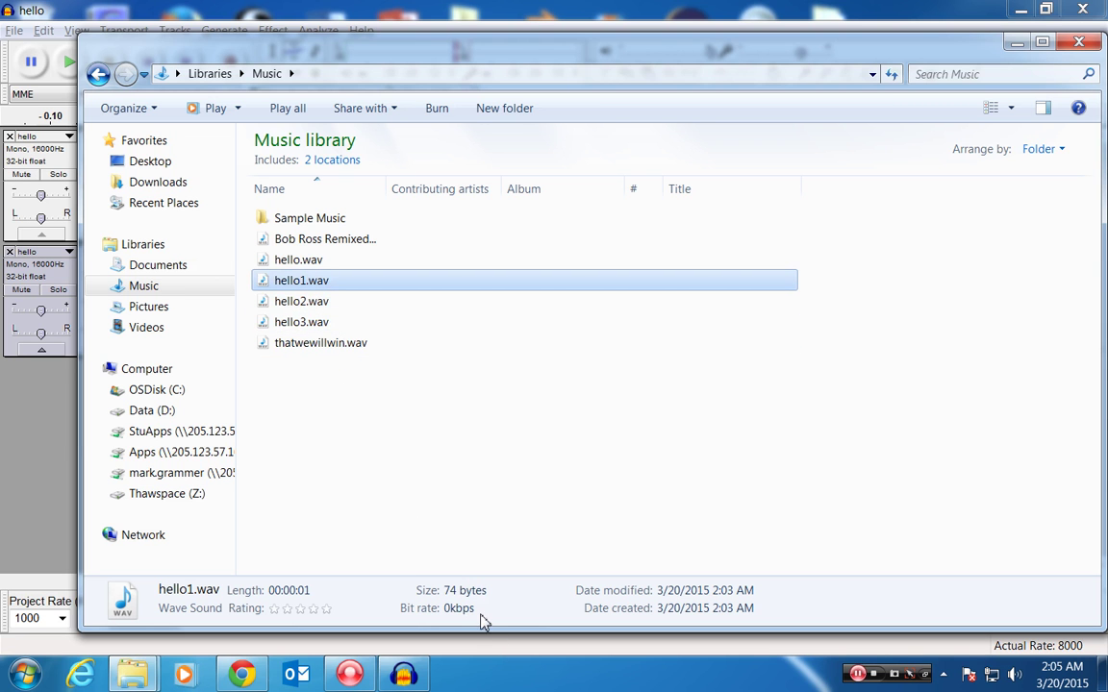
left_click(298, 303)
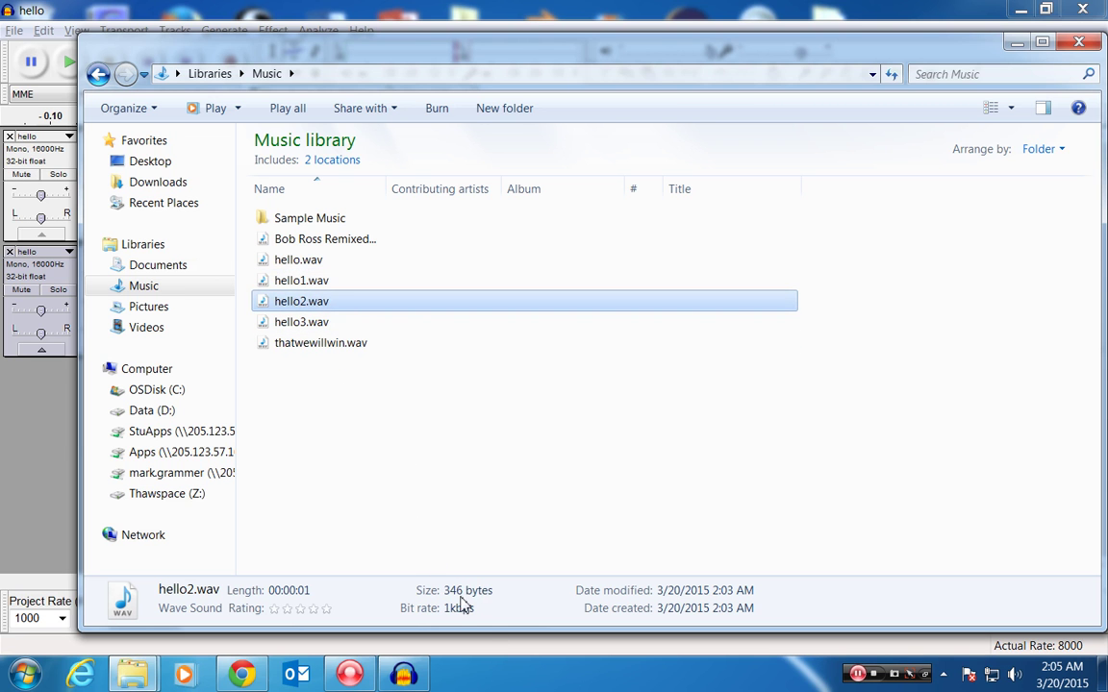
left_click(306, 325)
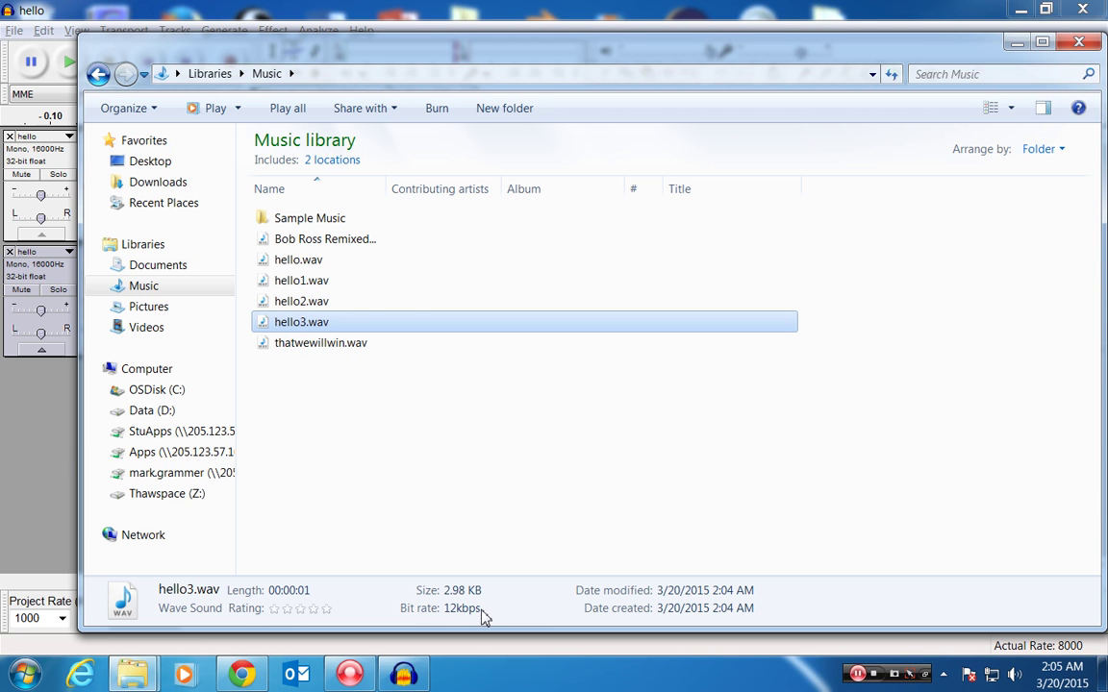
Step: Return to Audacity, select about the first 0.885 s of the upper track with the Selection tool, play it, and clear the selection
key("alt+Tab")
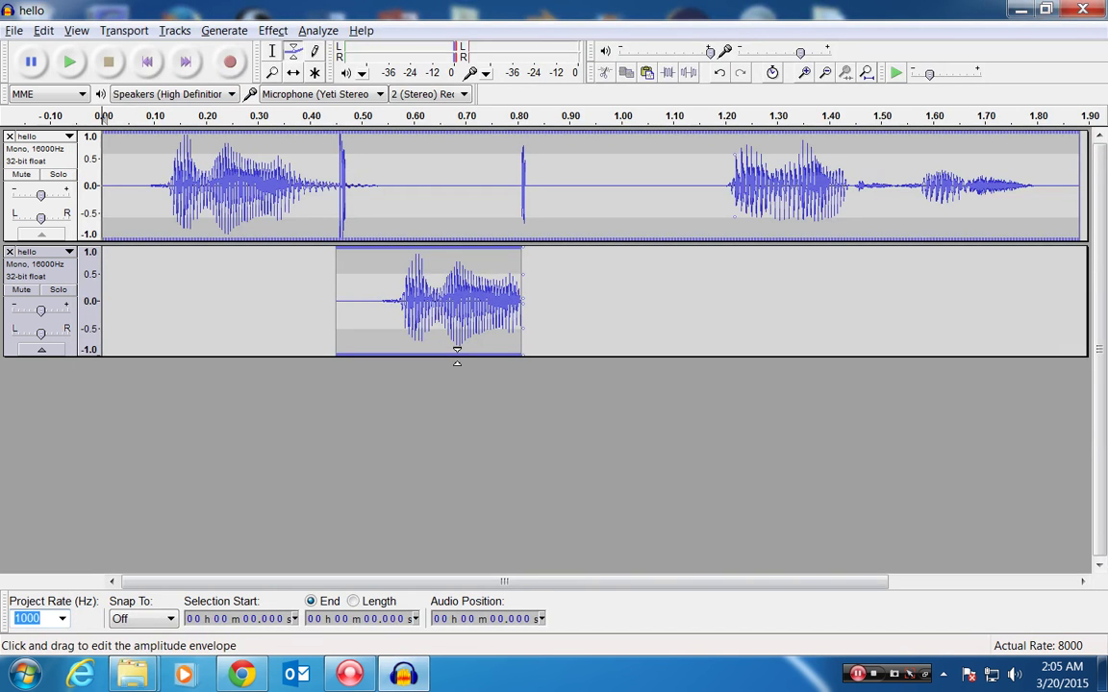
left_click(171, 620)
left_click(171, 621)
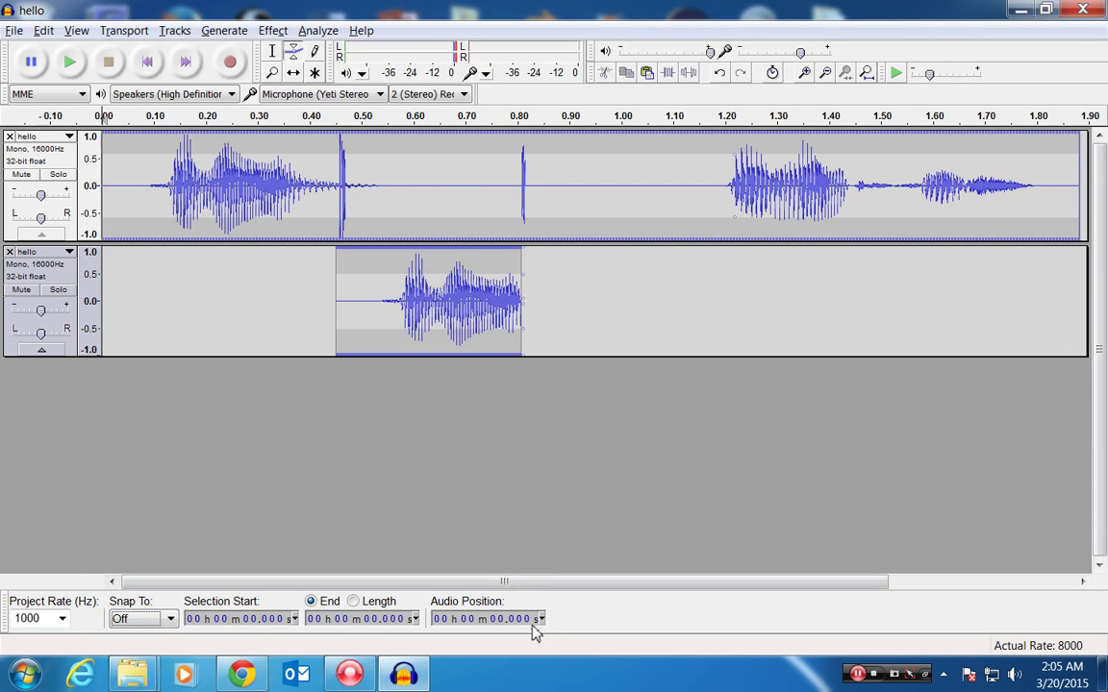
left_click_drag(293, 157, 347, 114)
left_click(273, 51)
left_click_drag(230, 168, 351, 168)
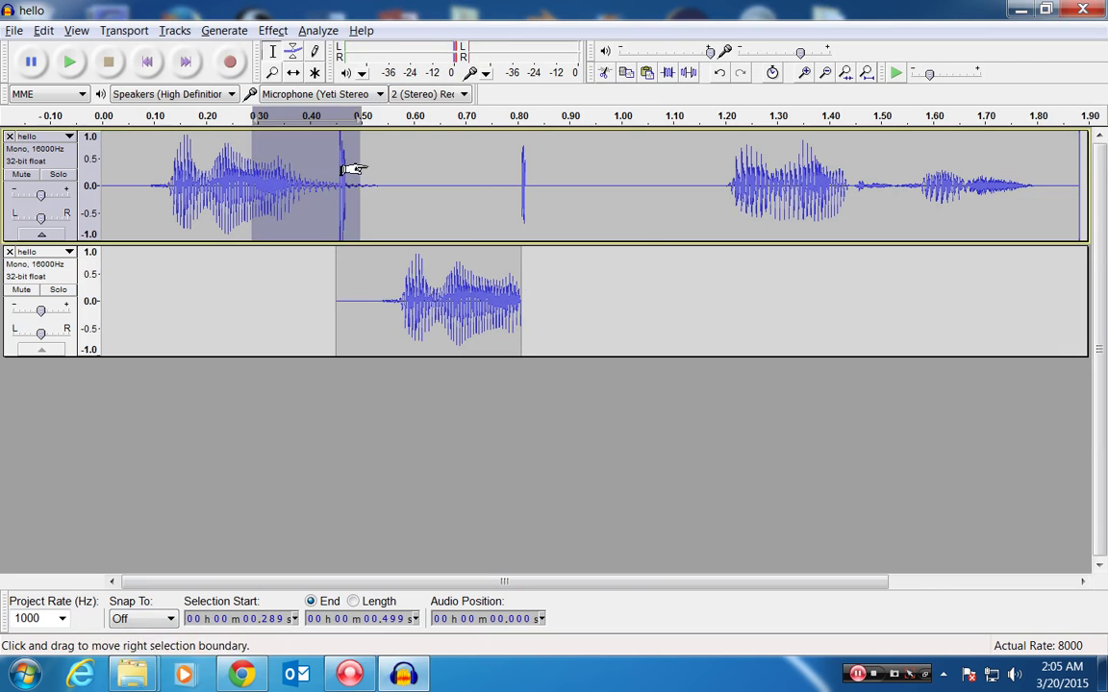
left_click_drag(561, 192, 97, 188)
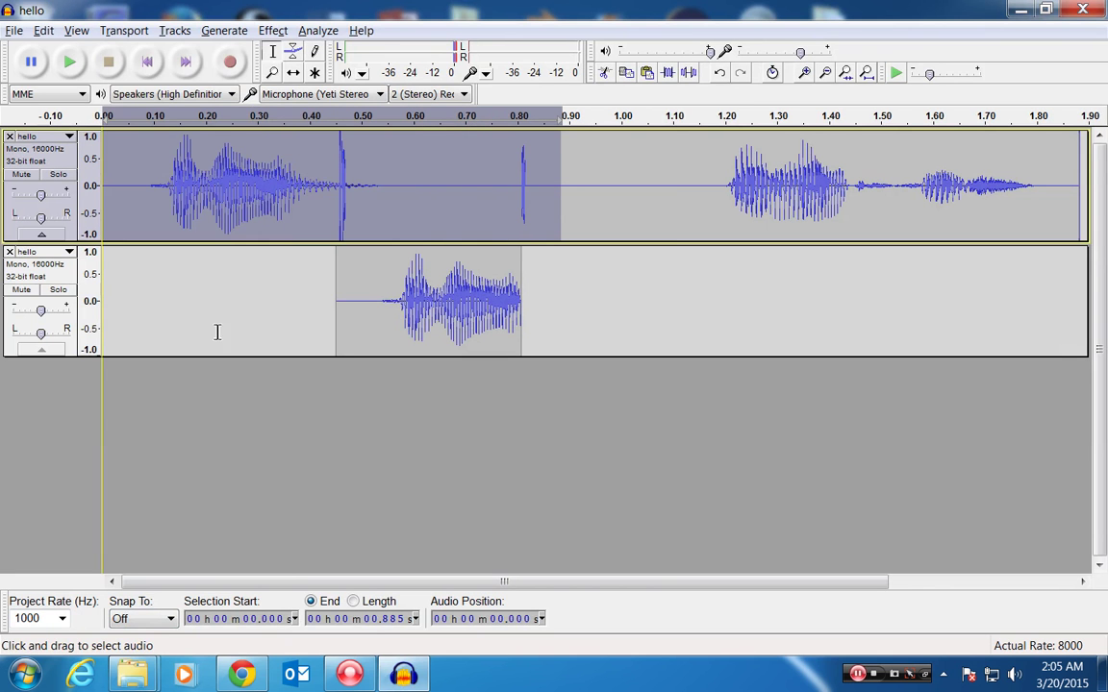
key("space")
left_click(181, 140)
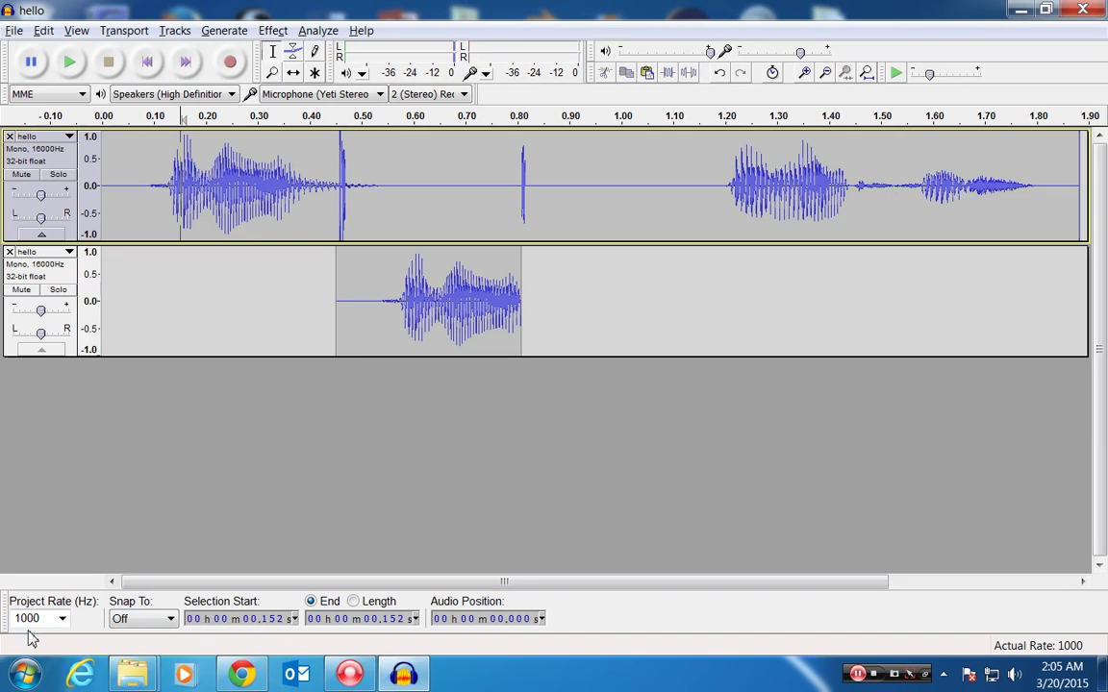
Step: Set the project rate to 8000 Hz
left_click_drag(38, 619, 5, 621)
type("8")
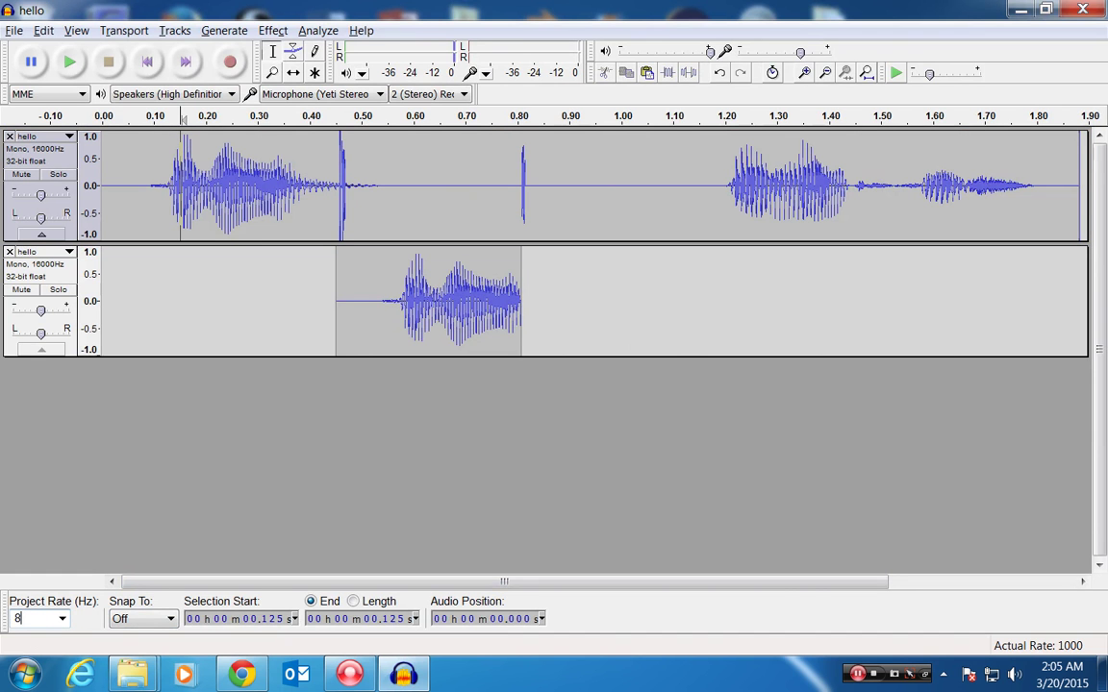
key("Tab")
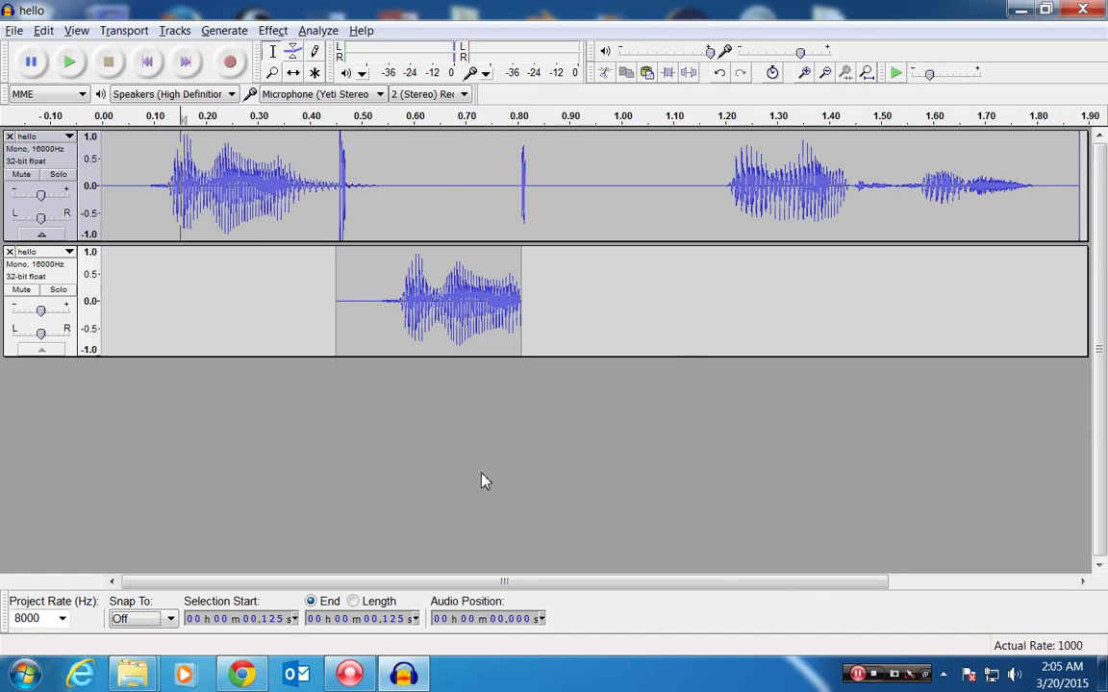